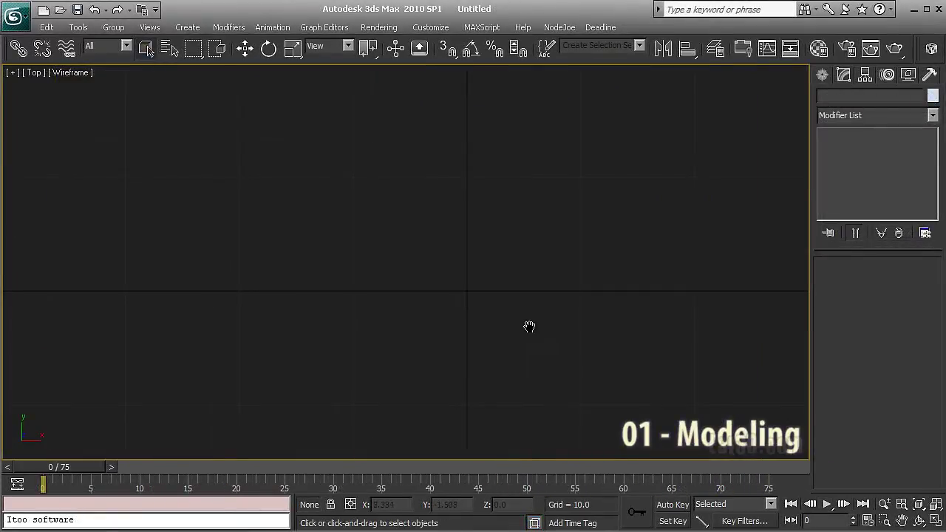
Draw an ellipse spline in the Top viewport, about 18.7 long and 12.6 wide
right_click(601, 333)
mouse_move(570, 323)
mouse_move(449, 220)
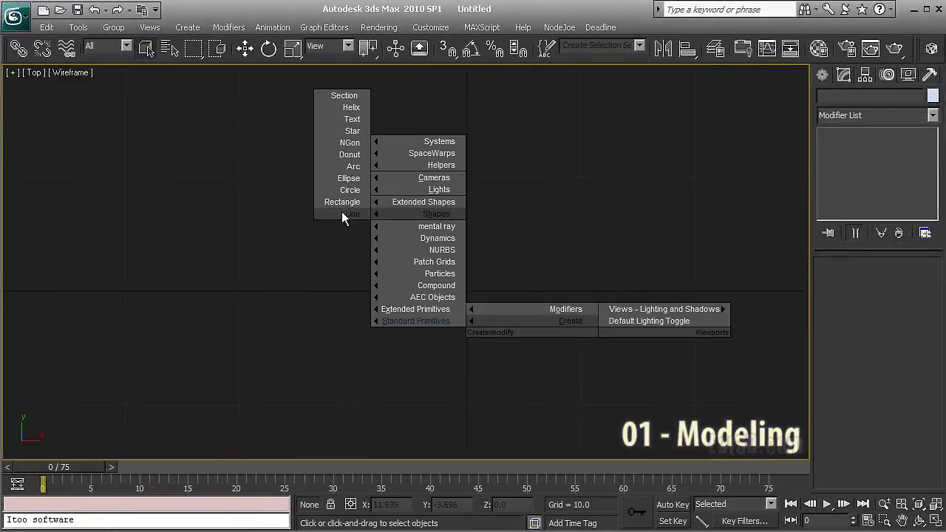
click(345, 178)
drag(397, 202, 544, 417)
right_click(582, 313)
Set the ellipse's length to 5 and its width to 2
click(843, 75)
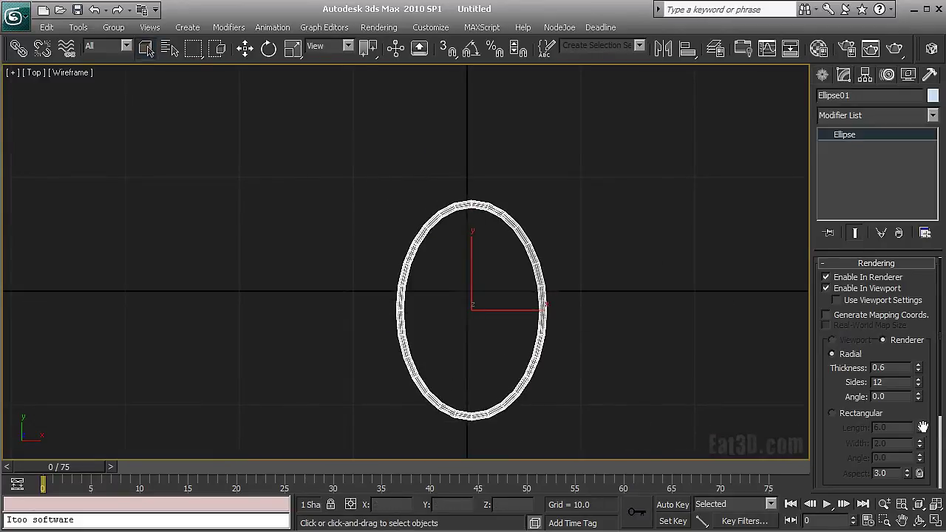
scroll(858, 395, down, 3)
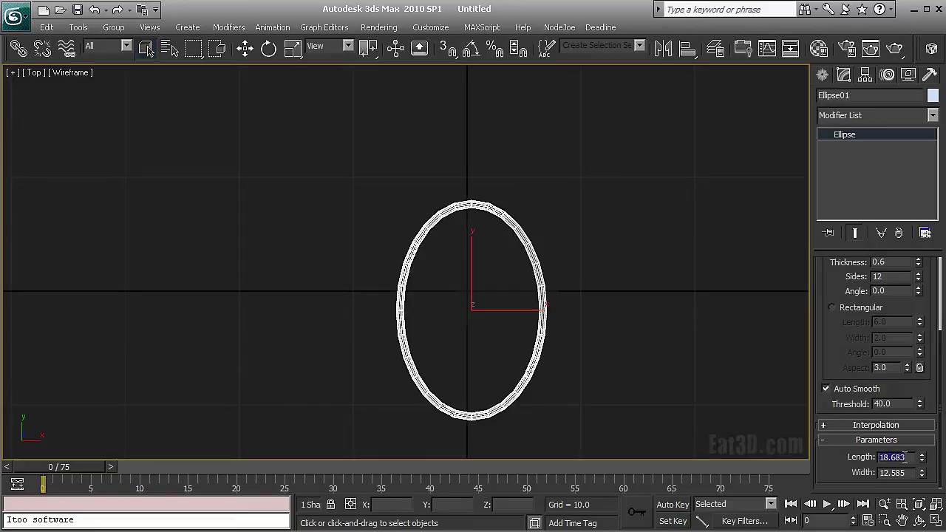
text(5)
key(Tab)
text(2)
key(Return)
key(z)
scroll(604, 323, down, 3)
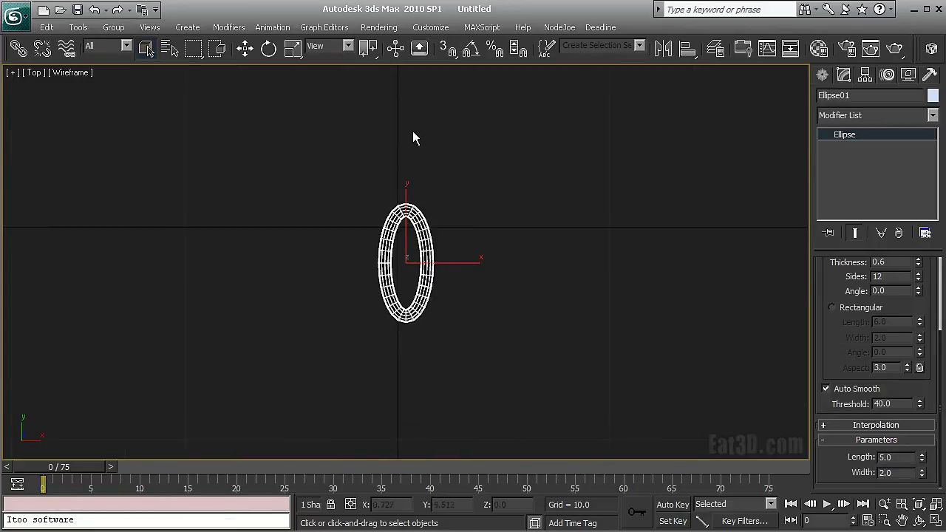
Move the ellipse to the world origin by setting its absolute X and Y positions to 0
key(w)
key(F12)
right_click(605, 363)
right_click(605, 379)
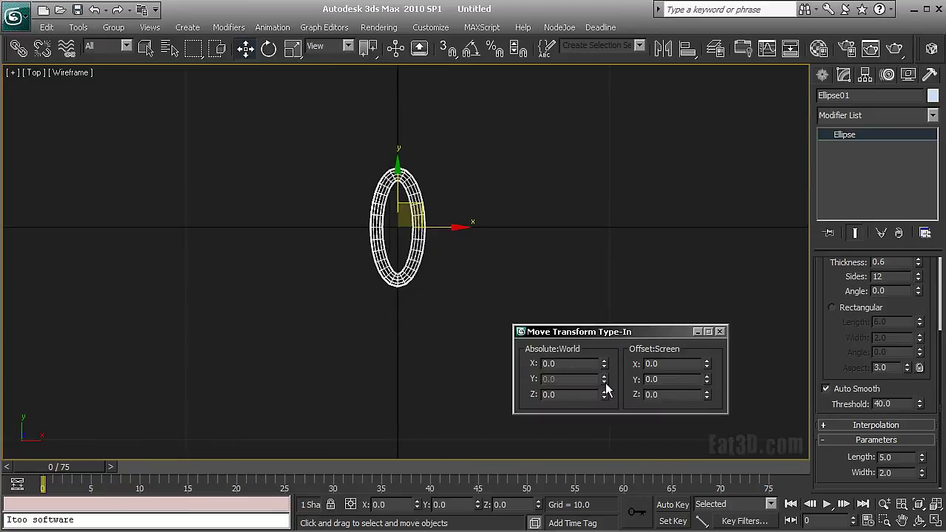
click(719, 332)
Rename the ellipse Chain
scroll(494, 302, up, 3)
middle_drag(465, 246, 428, 307)
drag(820, 290, 881, 392)
scroll(576, 294, up, 1)
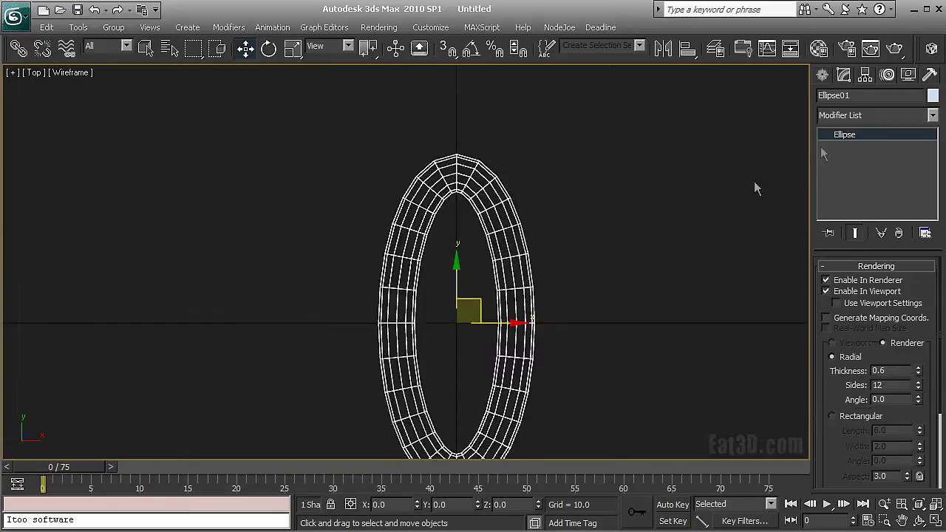
text(Chain)
middle_drag(781, 104, 761, 82)
click(634, 259)
mouse_move(634, 260)
middle_down()
mouse_move(655, 212)
mouse_move(642, 258)
middle_up()
right_click(638, 230)
mouse_move(587, 245)
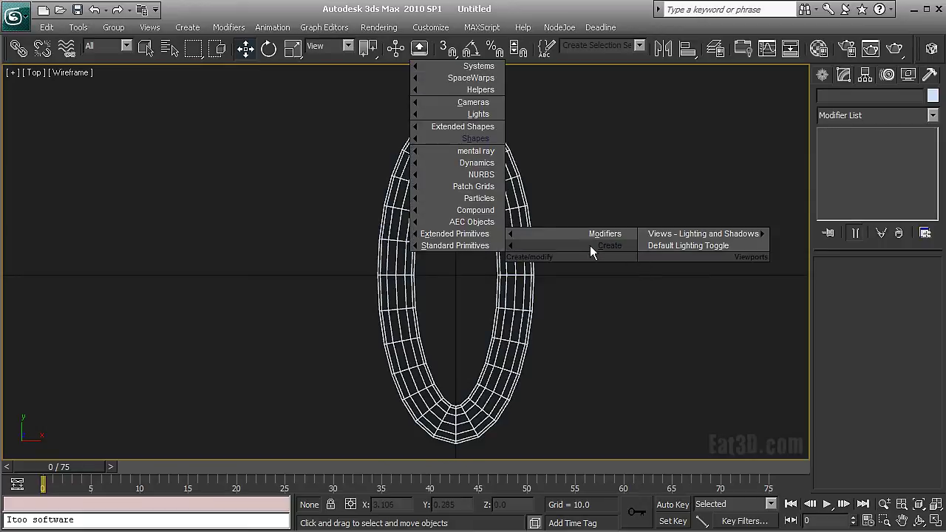
mouse_move(464, 245)
click(387, 139)
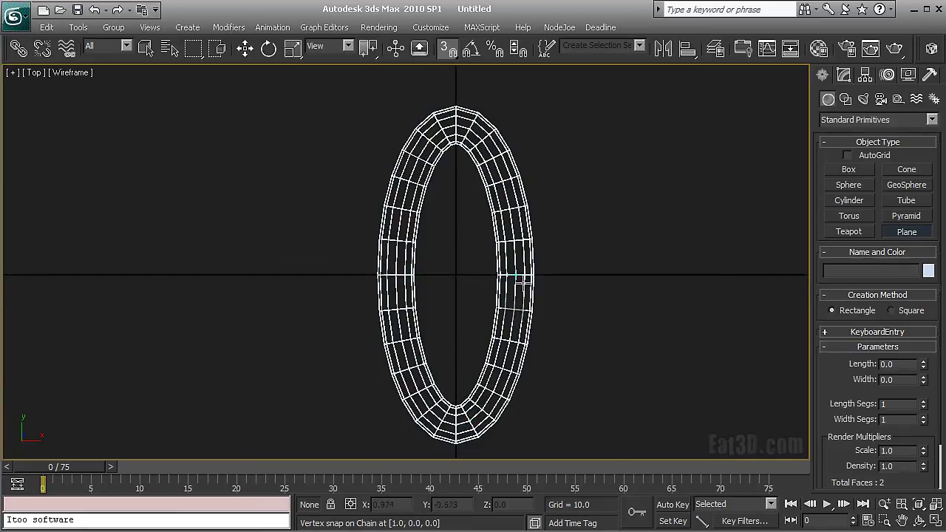
right_click(592, 212)
Select the Chain ellipse and add an Edit Poly modifier to it
click(497, 240)
click(843, 76)
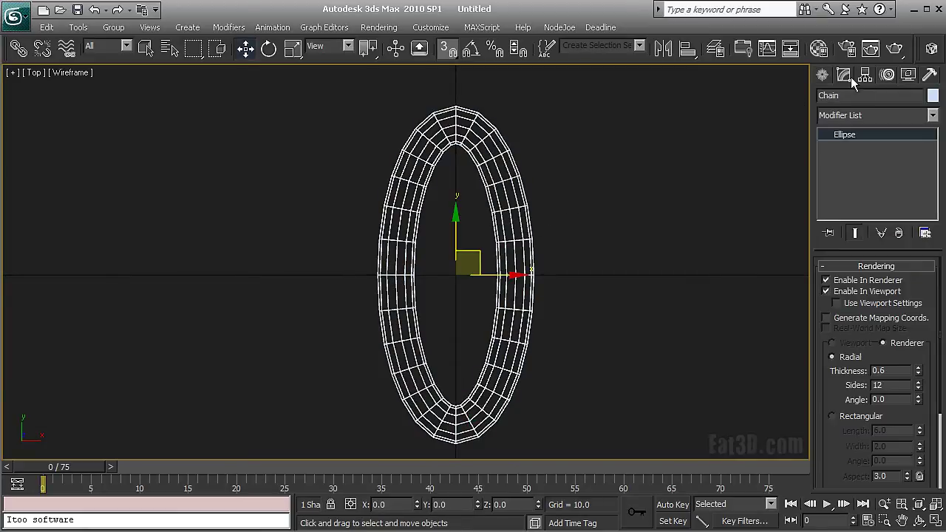
click(848, 116)
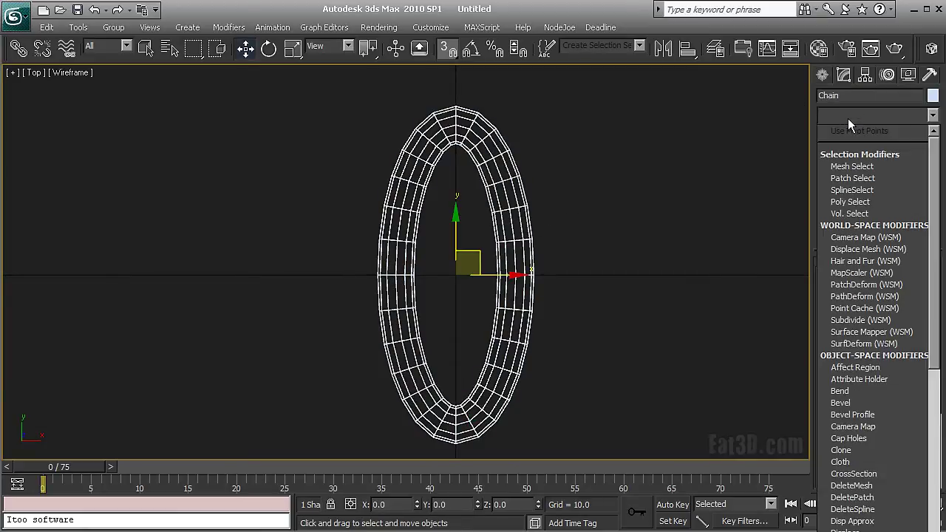
key(e)
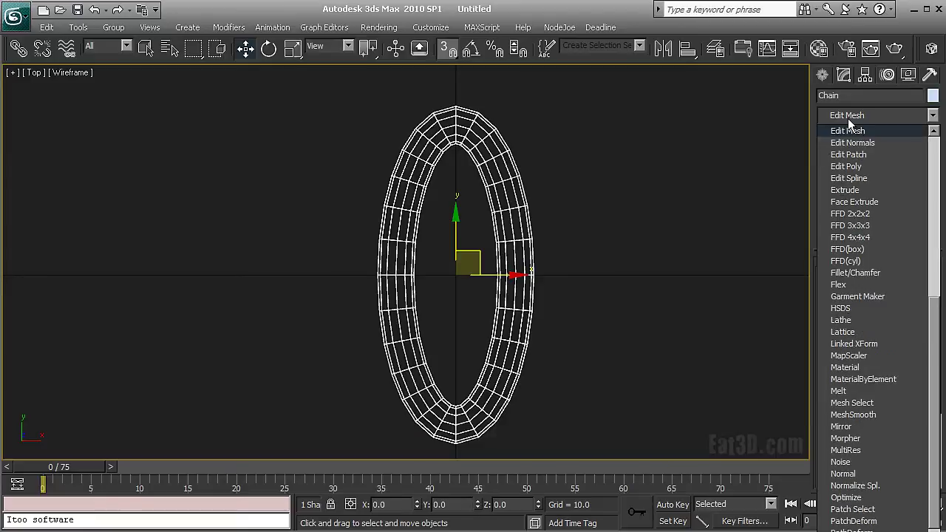
click(847, 167)
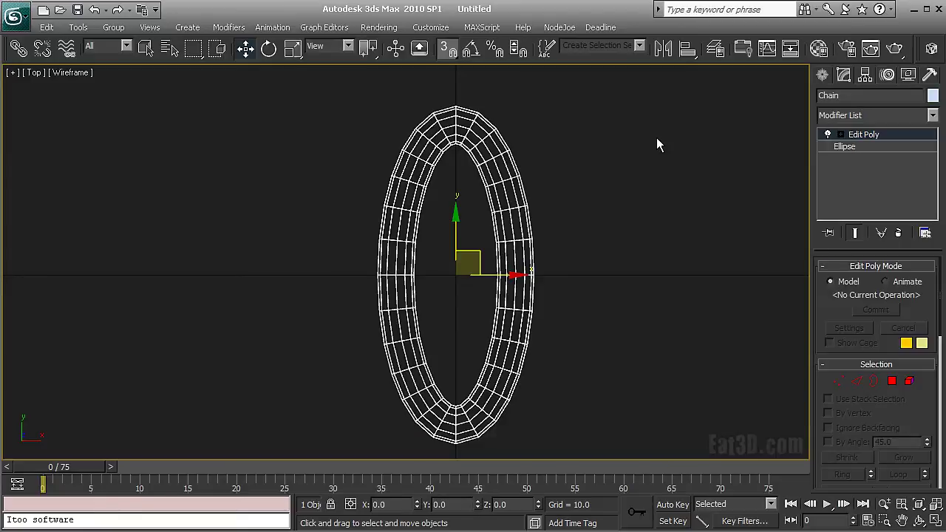
Create a zero-width plane with vertex snapping, running from the ring's lower inner vertex to its upper inner vertex, about 4.376 long
right_click(603, 213)
mouse_move(539, 198)
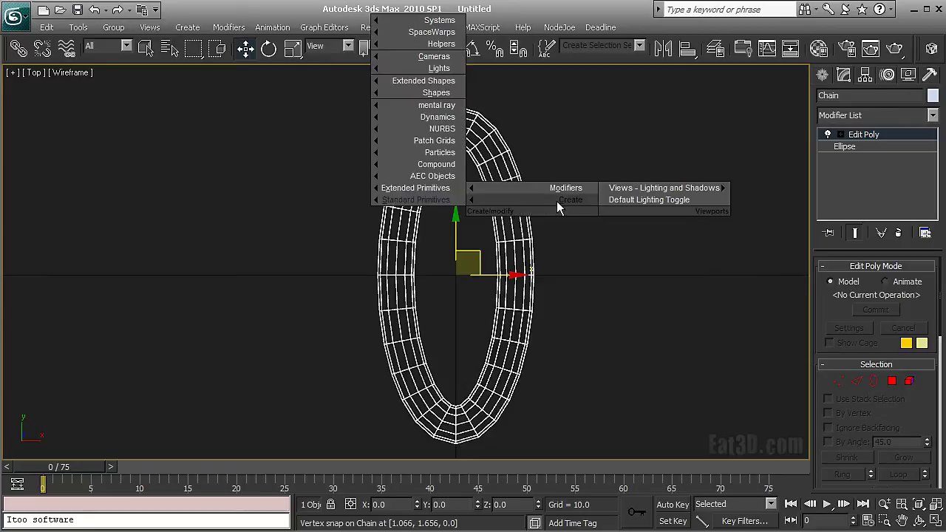
mouse_move(416, 194)
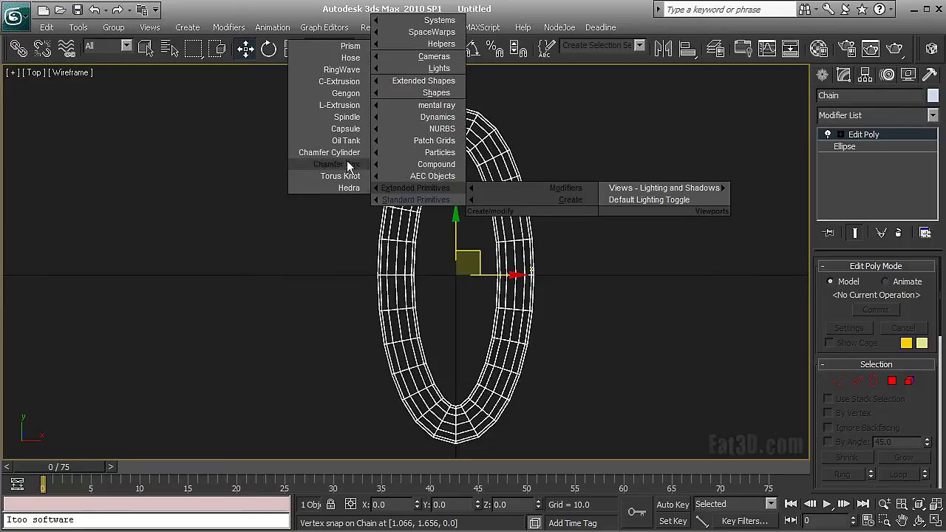
mouse_move(379, 198)
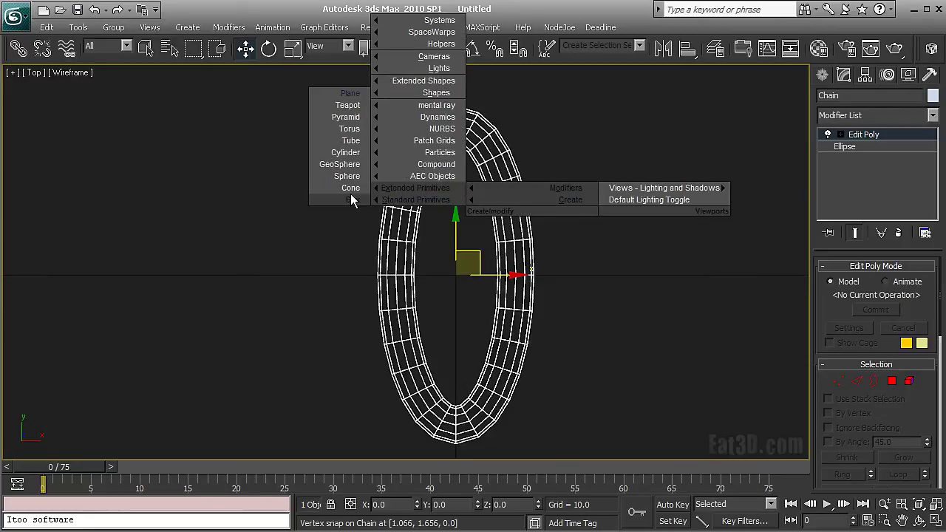
click(349, 94)
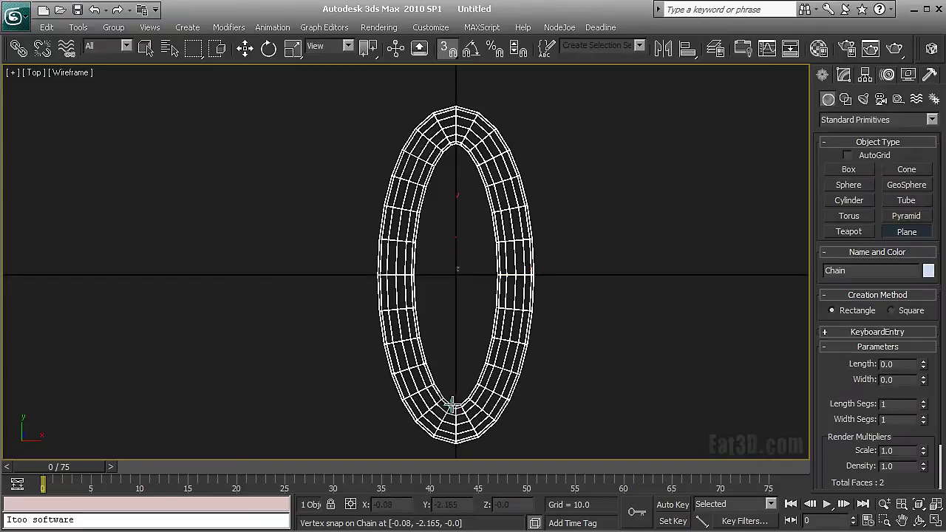
drag(456, 405, 456, 143)
key(w)
Set the width of the plane inside the ring to 0.43
click(843, 75)
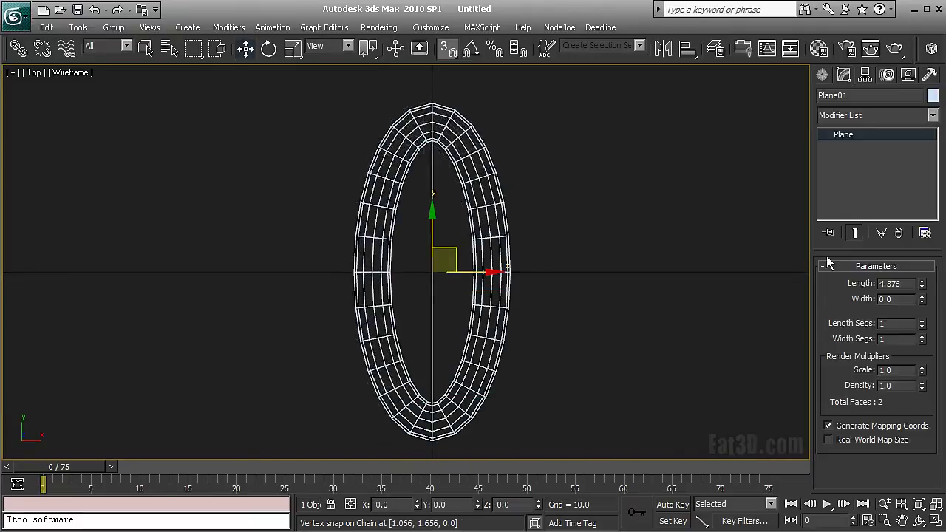
drag(921, 300, 923, 268)
alt+middle_drag(536, 235, 559, 205)
key(t)
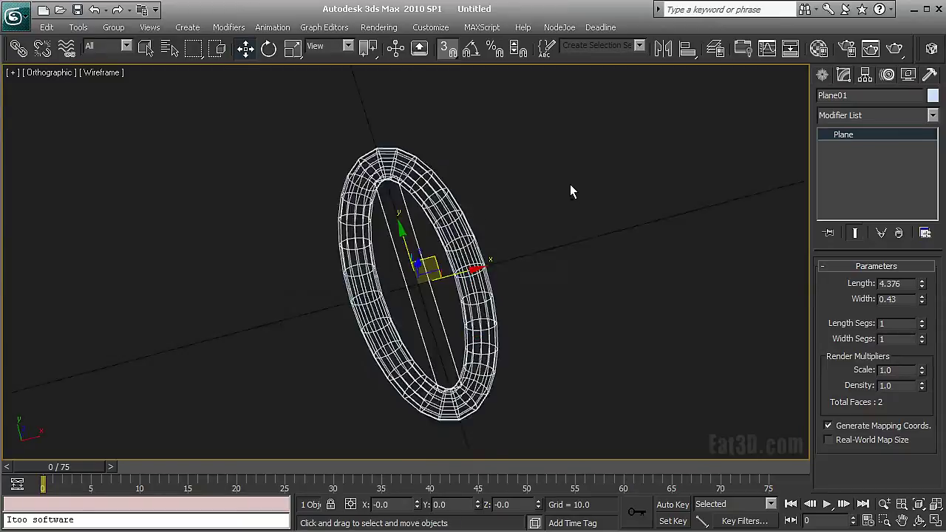
Rename the plane Ctrl_chain and change its object colour to pale yellow in the shaded view
key(F3)
scroll(469, 206, up, 2)
middle_drag(470, 205, 538, 147)
key(s)
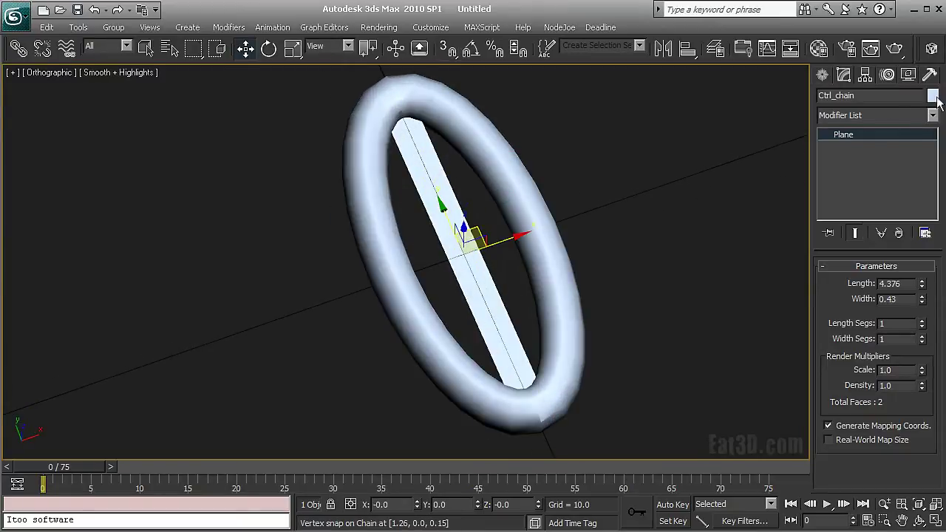
click(932, 95)
click(418, 216)
click(547, 347)
middle_drag(515, 199, 555, 177)
click(555, 177)
Select both the ring and the control plane and apply one shared Clone modifier to them
drag(635, 178, 443, 396)
click(840, 116)
text(cl)
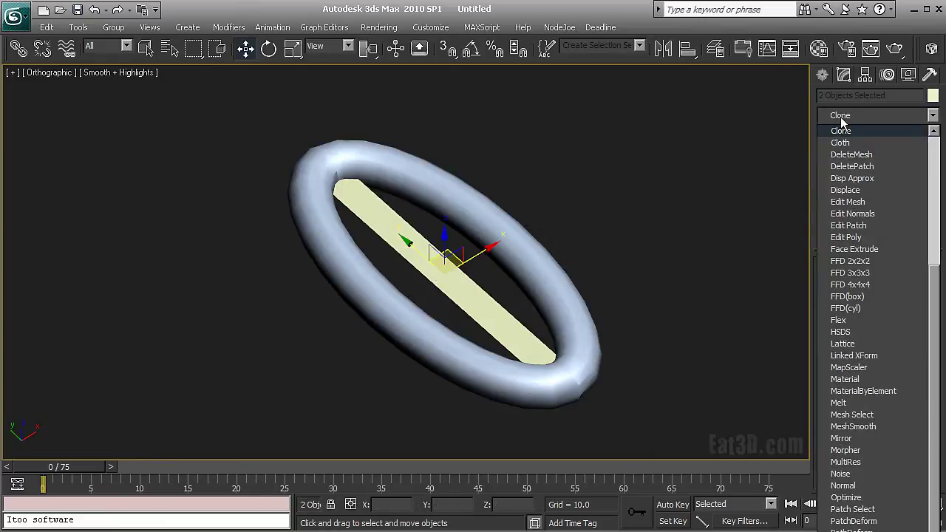
key(Return)
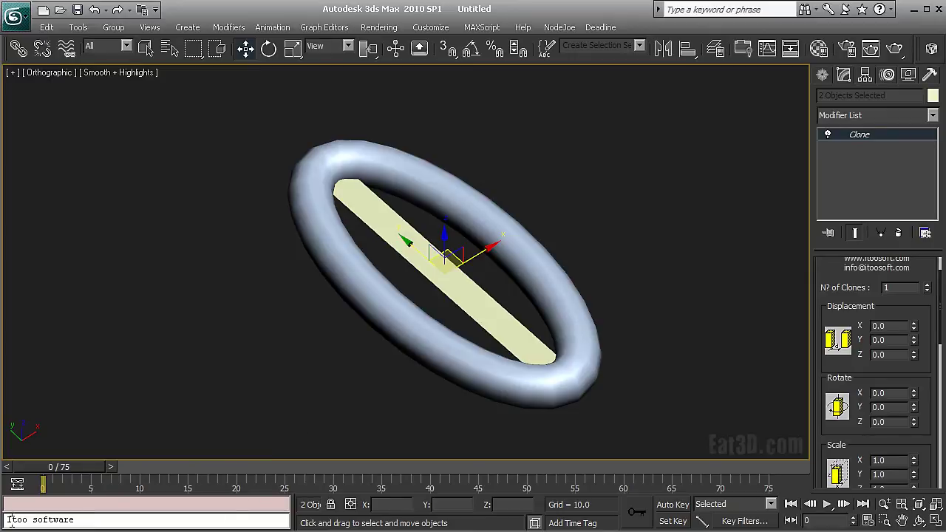
Select the ring and the control plane individually to examine the Clone modifier in each stack
click(210, 385)
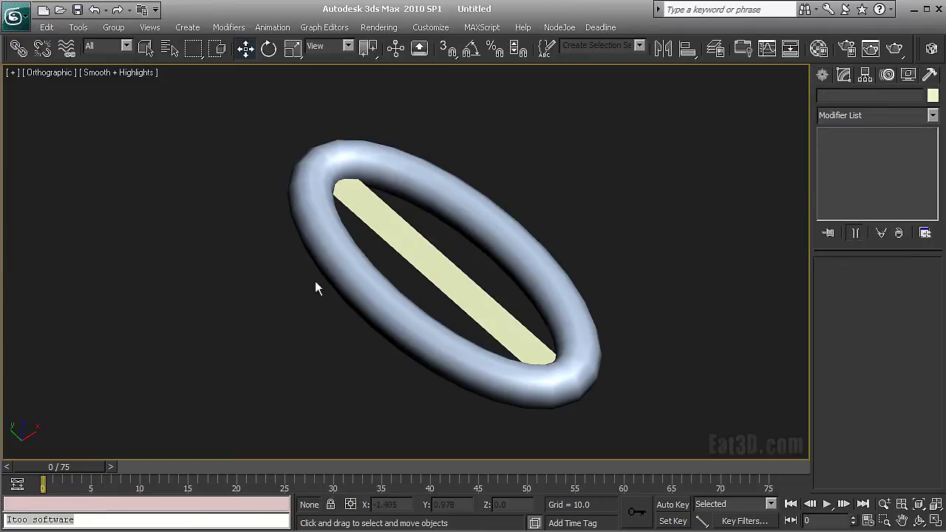
middle_drag(316, 282, 293, 302)
drag(515, 196, 484, 256)
click(130, 522)
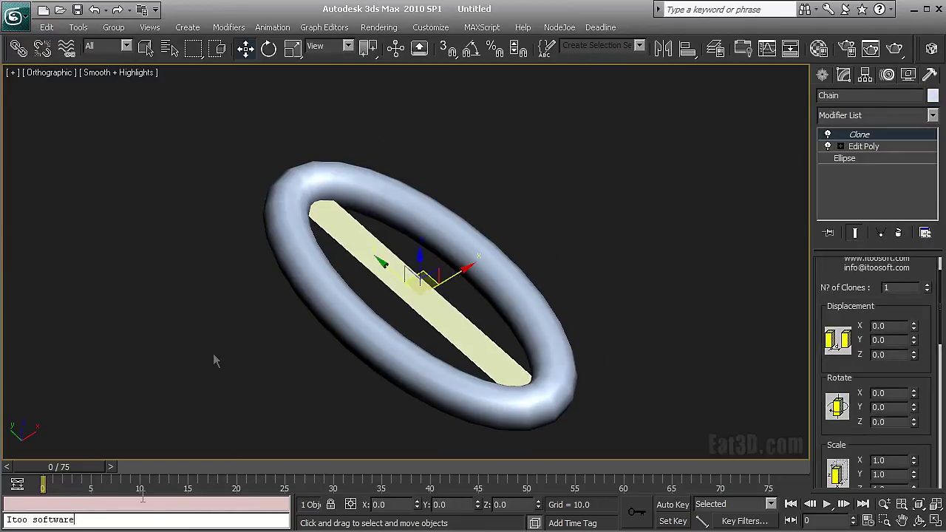
click(409, 291)
middle_drag(409, 276, 395, 306)
key(q)
scroll(376, 294, up, 3)
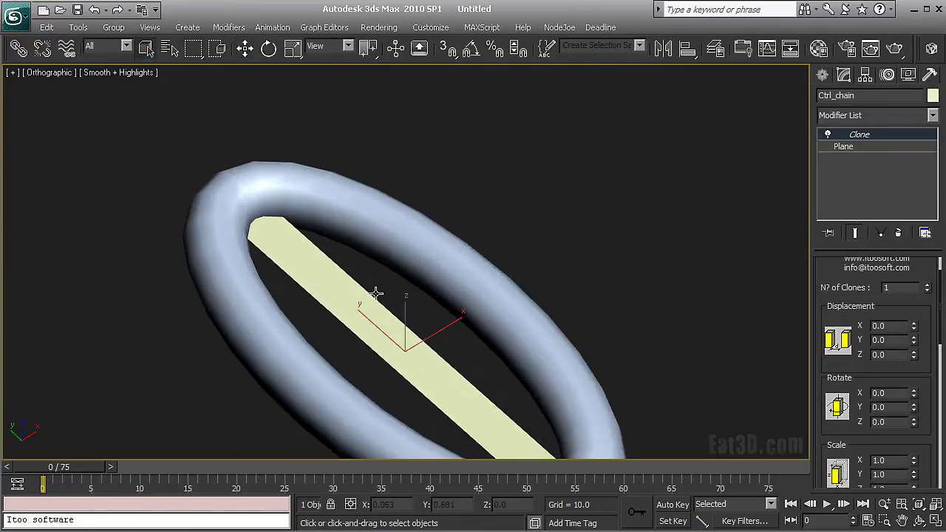
middle_drag(627, 254, 632, 248)
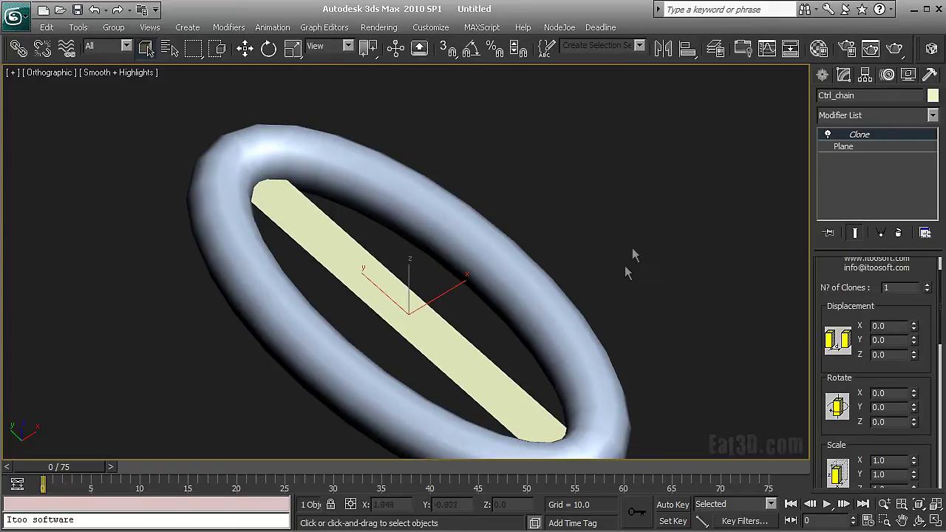
scroll(628, 248, down, 3)
Set the Clone modifier's number of clones to 5 and its Y displacement to 1.1
click(587, 250)
click(511, 287)
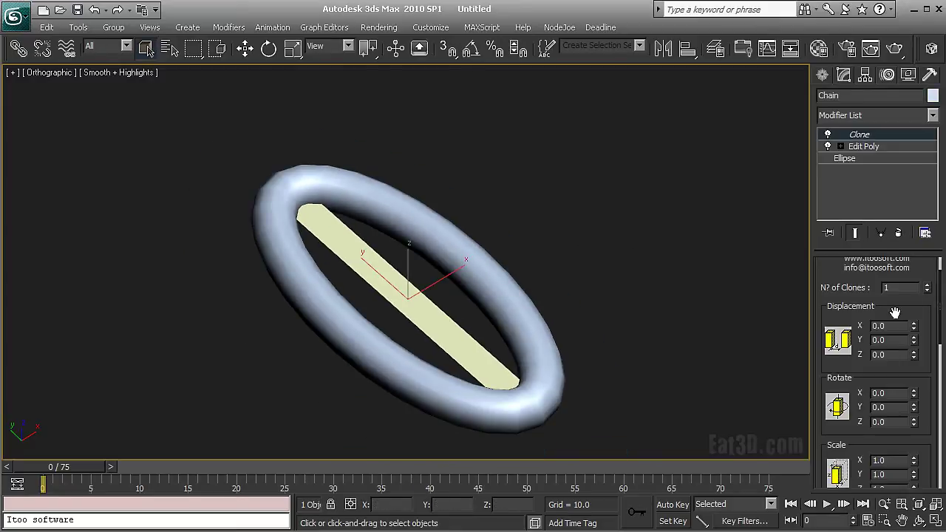
middle_drag(515, 239, 572, 247)
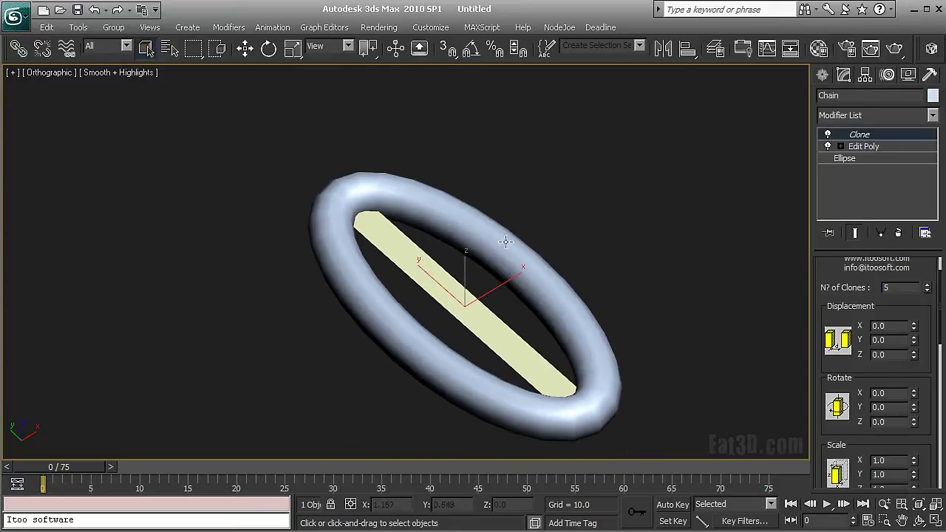
drag(916, 346, 913, 258)
Copy the control plane's length of 4.376 into the Clone modifier's Y displacement
click(569, 381)
click(850, 147)
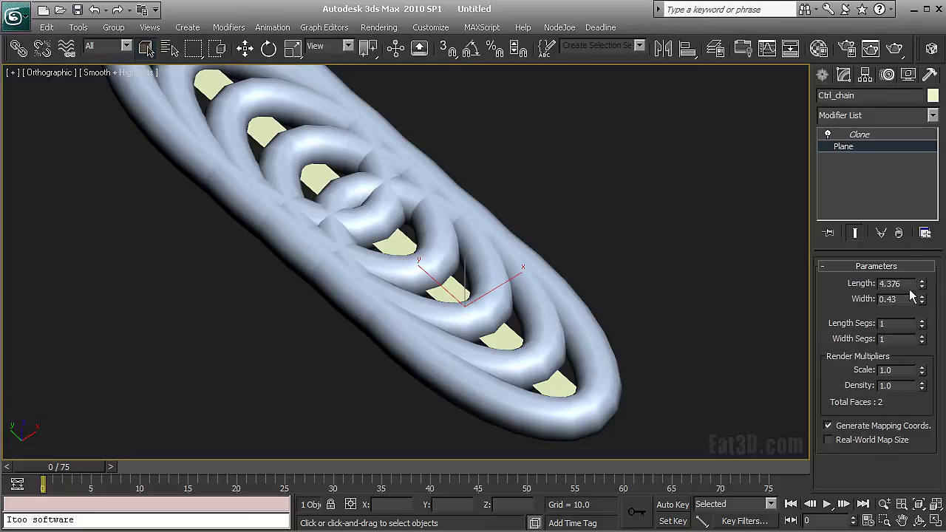
click(858, 135)
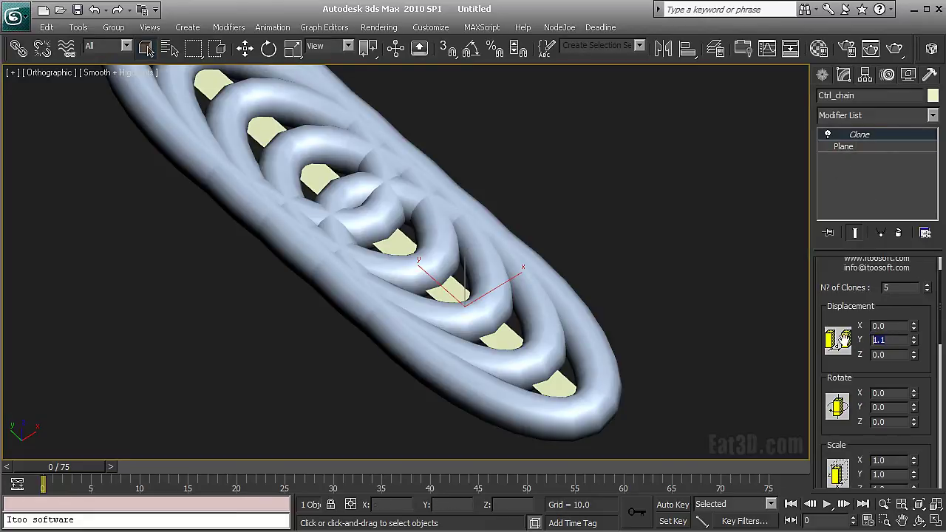
Examine in wireframe how the cloned control planes meet end to end where the chain links overlap
mouse_move(511, 270)
middle_down()
mouse_move(534, 270)
mouse_move(477, 347)
middle_up()
scroll(517, 280, up, 3)
key(F3)
scroll(453, 212, up, 4)
scroll(453, 211, up, 2)
scroll(557, 249, down, 6)
scroll(559, 345, down, 4)
scroll(502, 264, up, 1)
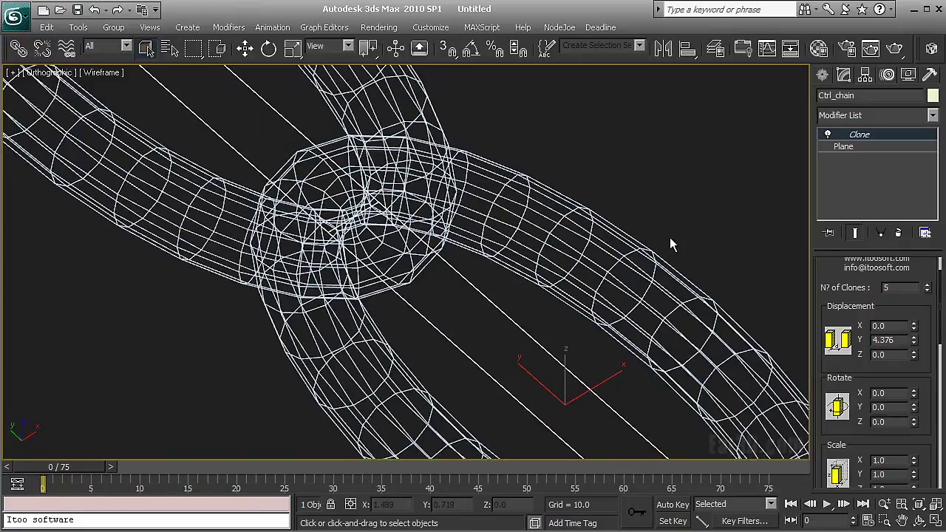
middle_drag(652, 248, 654, 289)
key(F3)
key(F3)
scroll(575, 376, down, 6)
middle_drag(424, 240, 637, 384)
scroll(560, 320, down, 2)
middle_drag(596, 306, 433, 203)
scroll(456, 256, up, 6)
middle_drag(510, 254, 507, 217)
scroll(507, 217, up, 6)
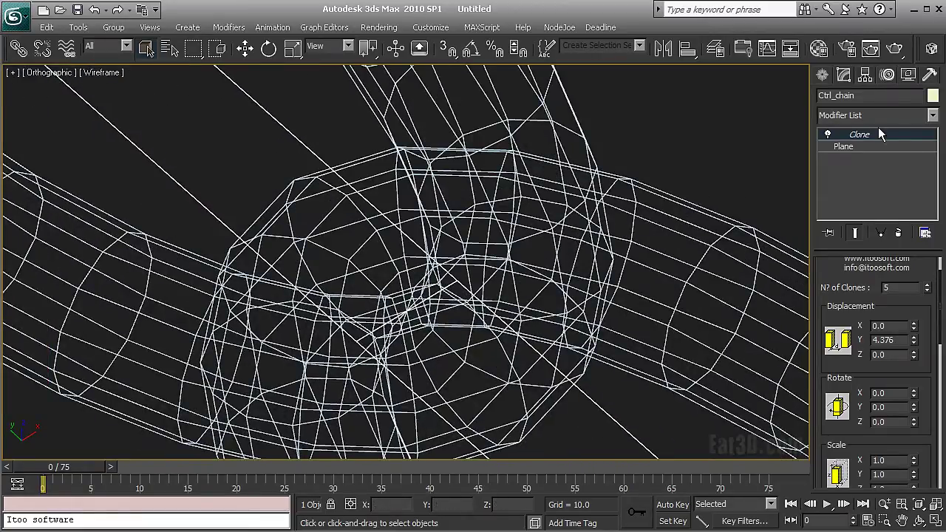
Add a Welder modifier above the Clone modifier on Ctrl_chain to weld the cloned planes' coincident vertices
click(874, 116)
scroll(875, 124, down, 10)
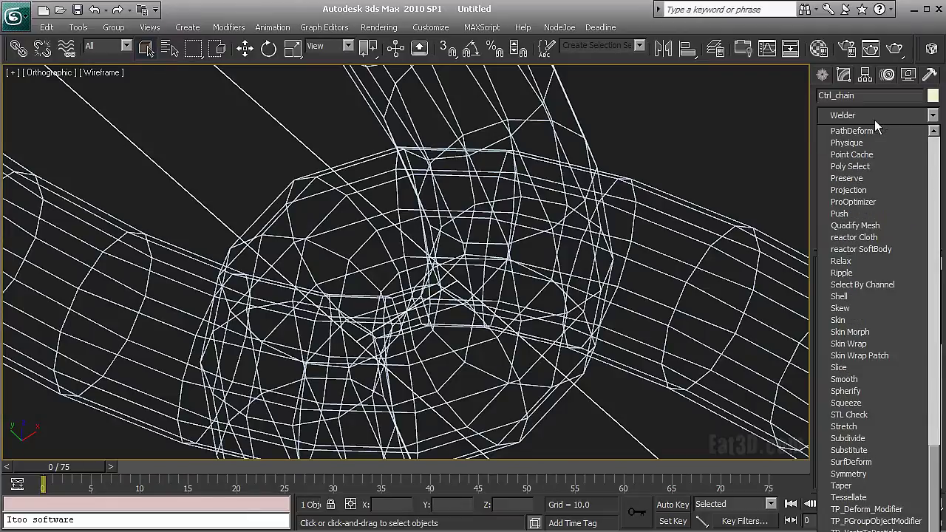
key(Return)
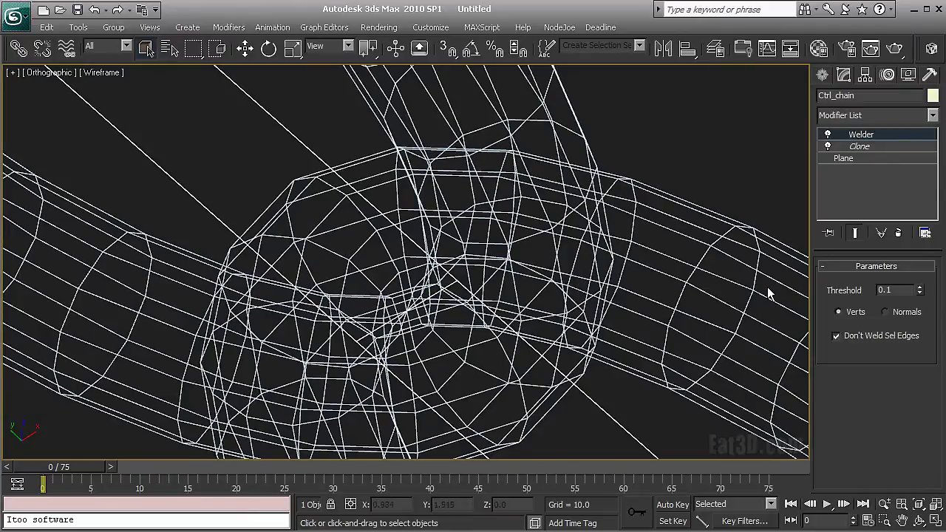
scroll(611, 255, up, 8)
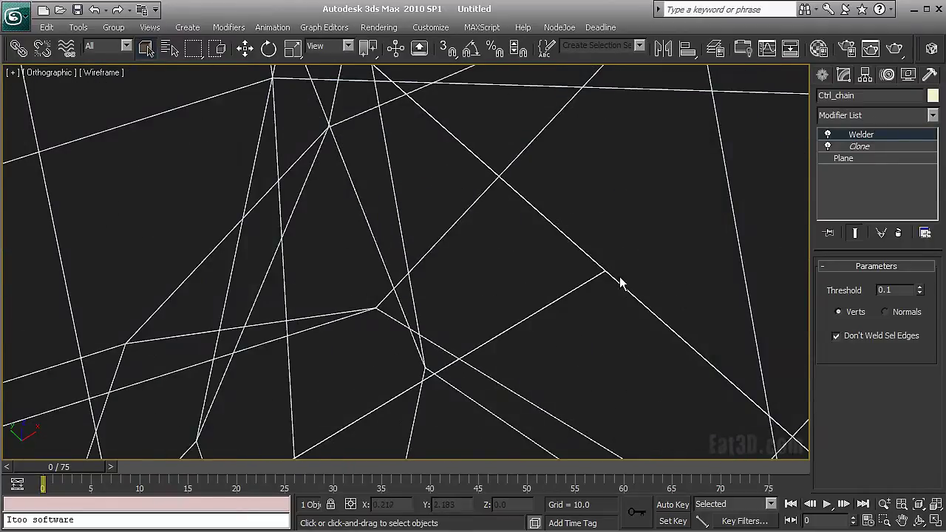
scroll(603, 278, down, 5)
scroll(414, 235, down, 6)
scroll(572, 308, up, 2)
middle_drag(535, 296, 469, 204)
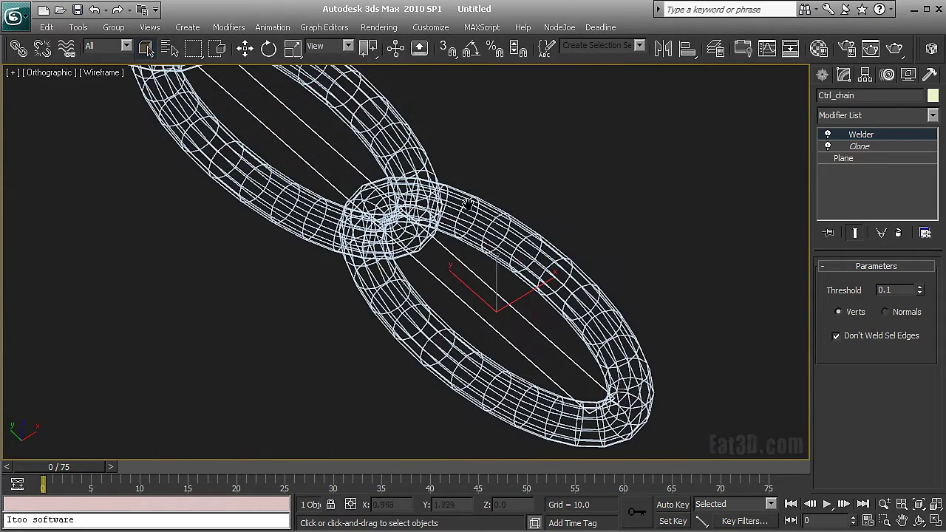
Select Chain and set its Clone modifier's Y rotation to 90, and return the viewport to shaded display
click(859, 148)
middle_drag(565, 189, 574, 196)
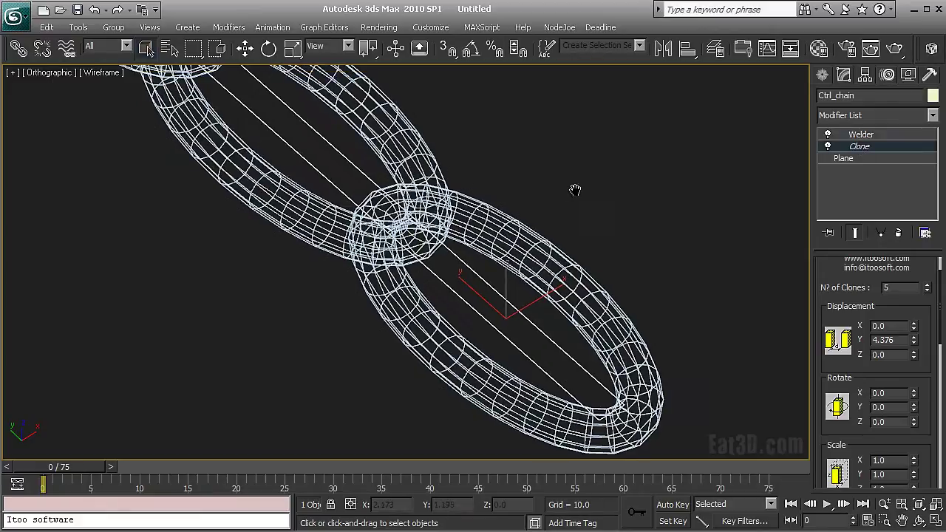
click(555, 258)
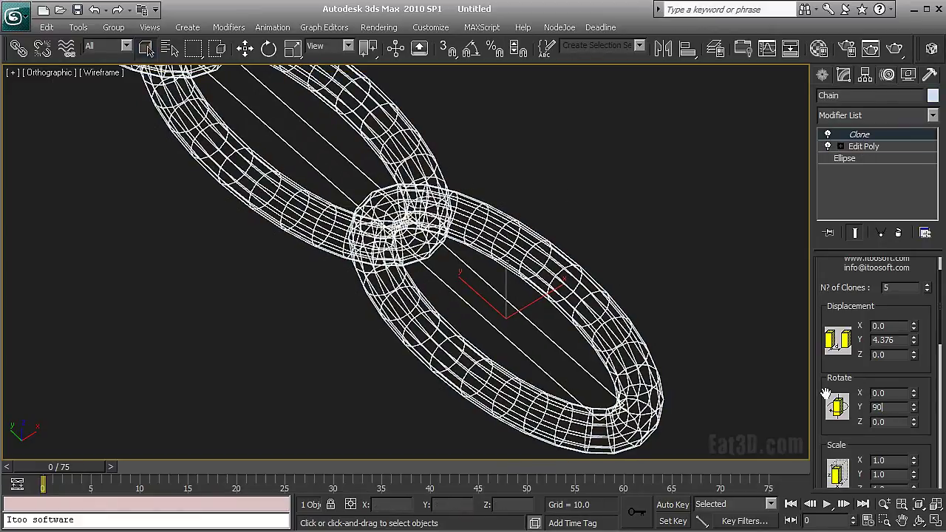
text(90)
key(Return)
key(F3)
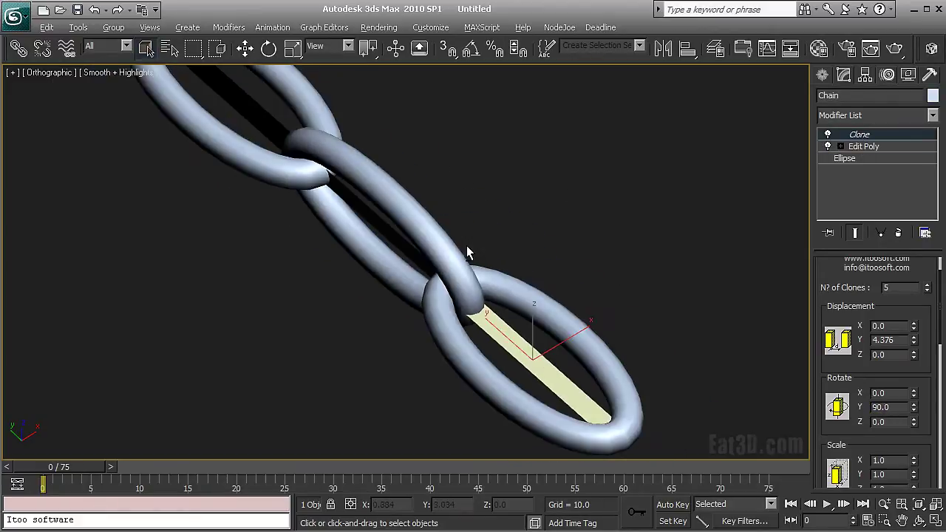
Make the Clone modifier on Ctrl_chain unique and reset its Y rotation to 0
alt+middle_drag(467, 253, 490, 253)
click(548, 277)
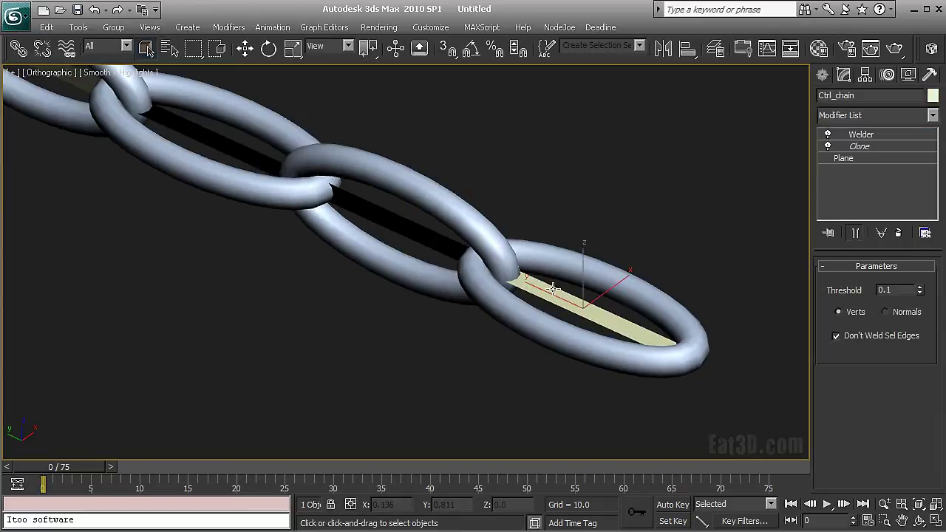
click(859, 147)
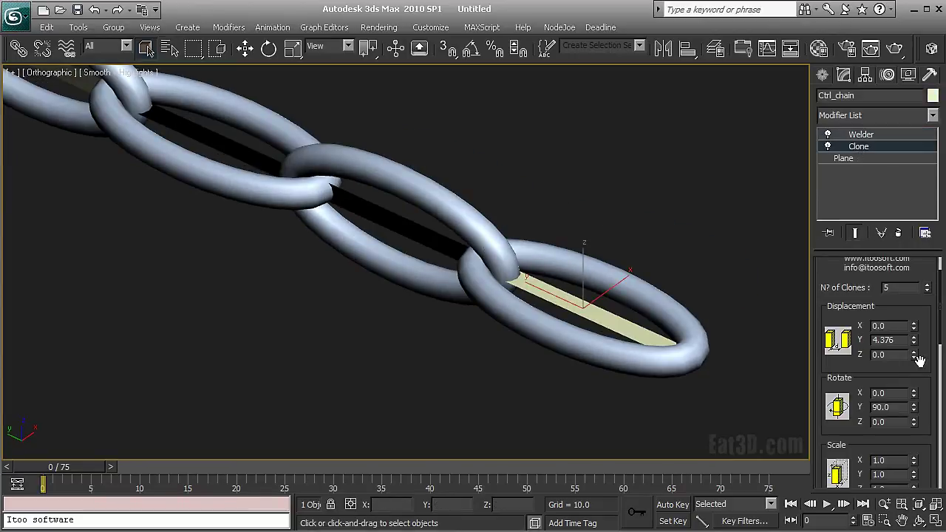
right_click(915, 408)
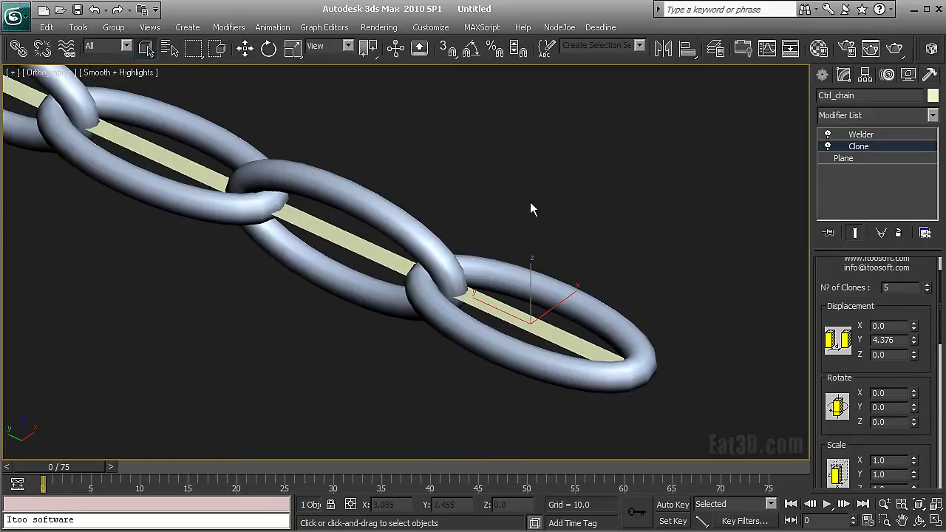
scroll(530, 207, down, 4)
scroll(524, 222, up, 2)
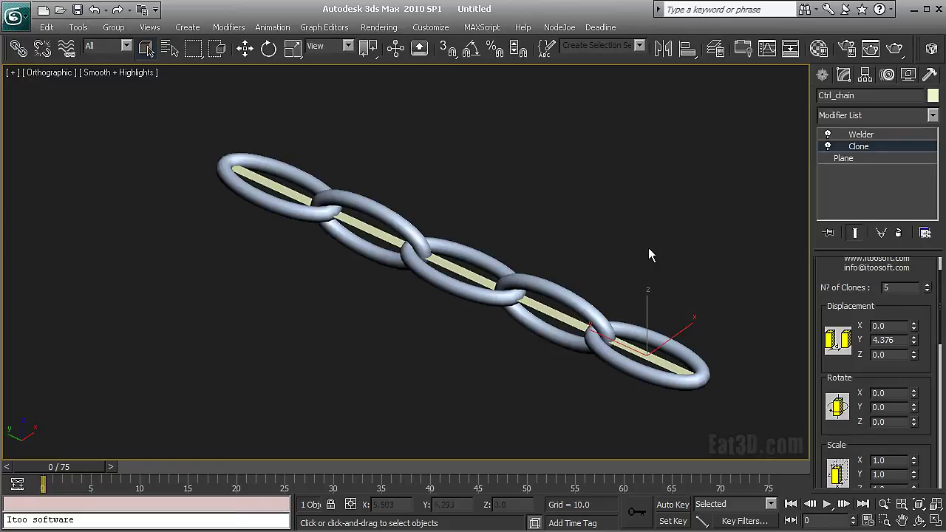
Set up parameter wiring between the Clones parameter of Ctrl_chain's Clone modifier and the Clones parameter of Chain's Clone modifier
middle_drag(528, 240, 467, 230)
scroll(616, 273, up, 5)
right_click(600, 288)
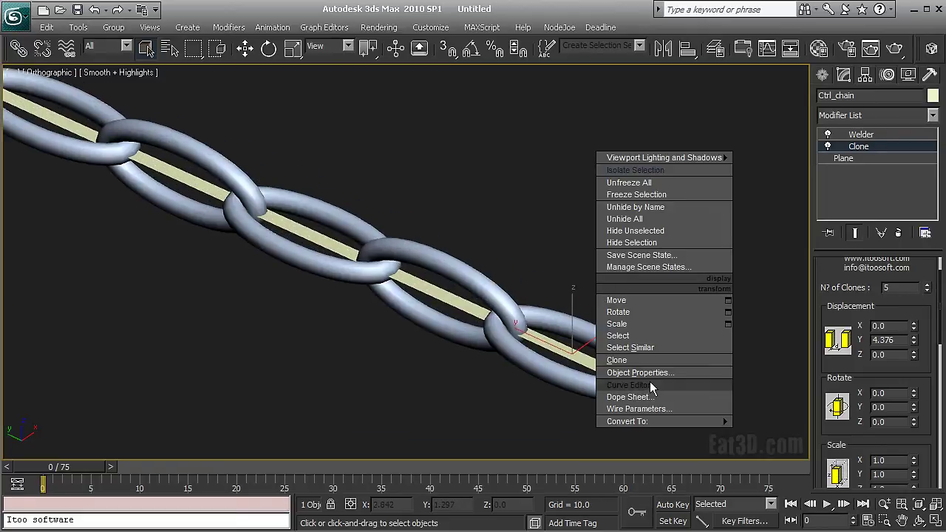
click(640, 409)
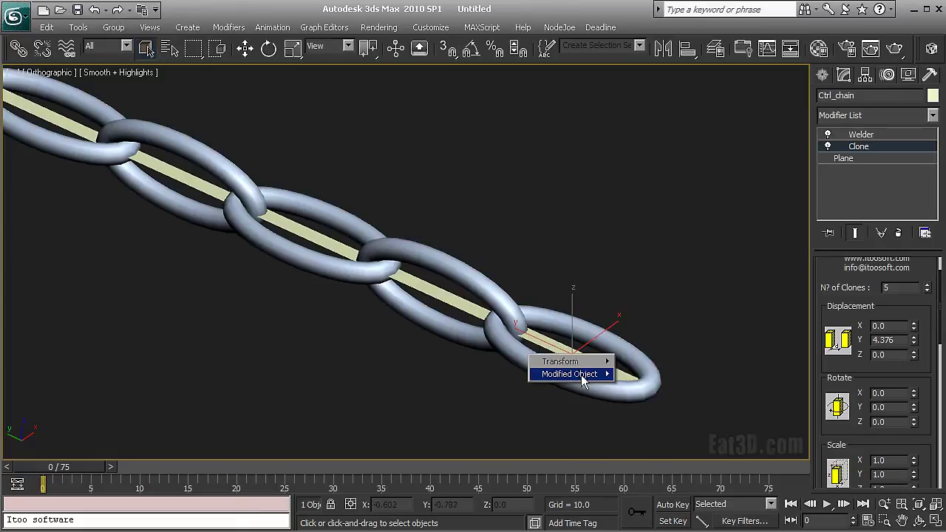
mouse_move(584, 373)
mouse_move(643, 374)
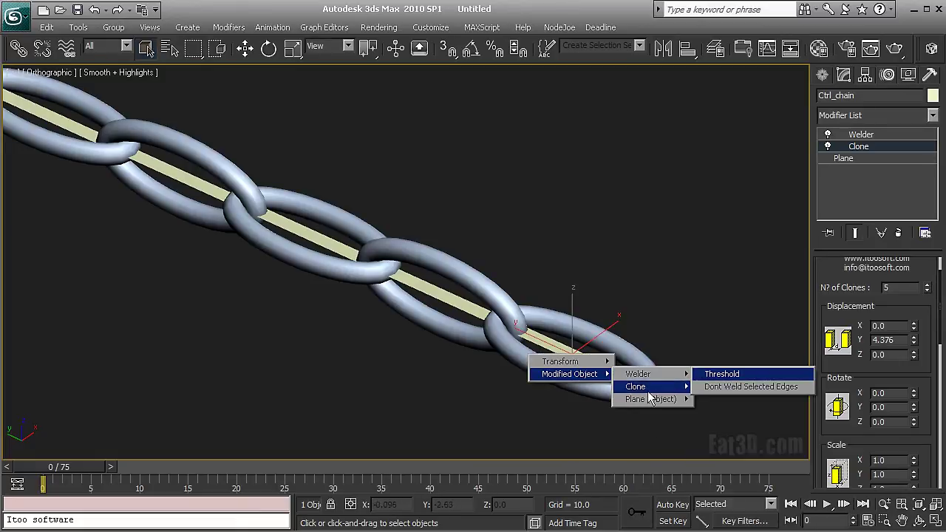
mouse_move(655, 390)
click(709, 388)
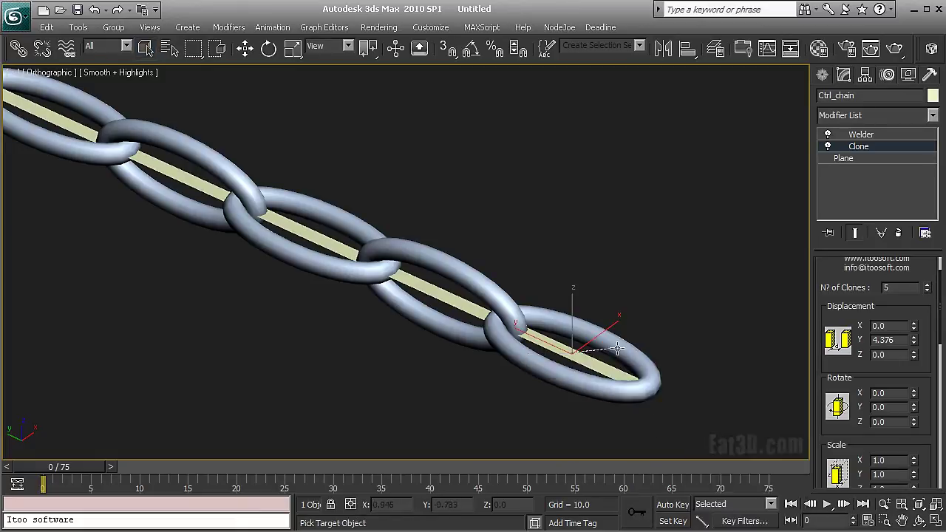
click(584, 353)
mouse_move(691, 373)
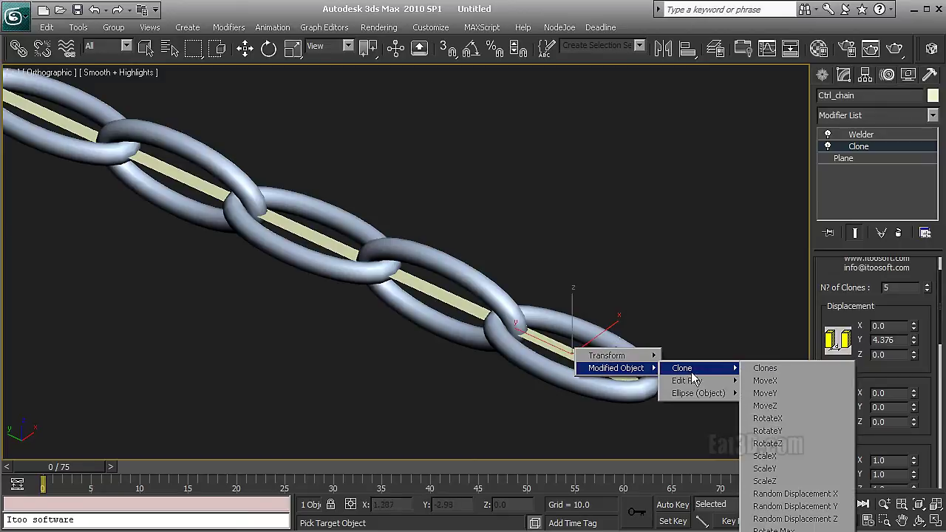
click(746, 367)
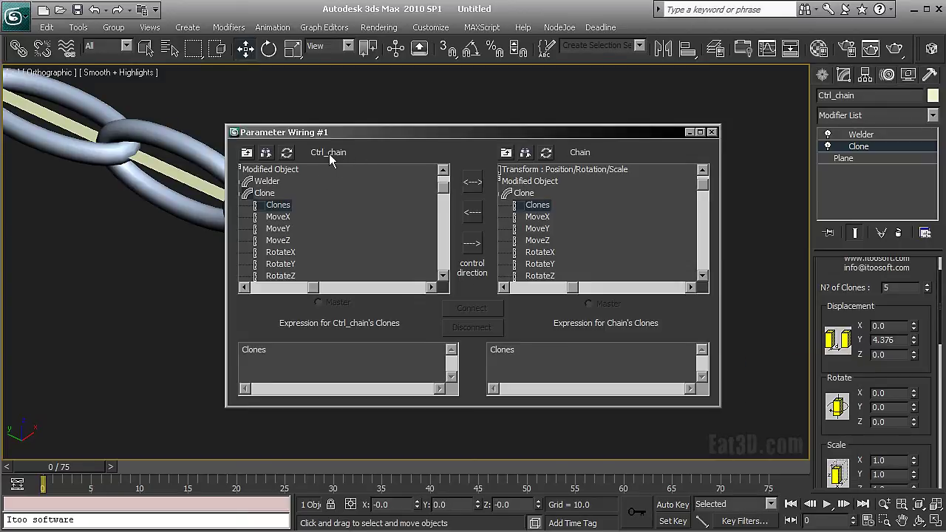
Connect the wire one way so that Ctrl_chain's Clones controls Chain's Clones, and close Parameter Wiring
click(479, 242)
click(473, 307)
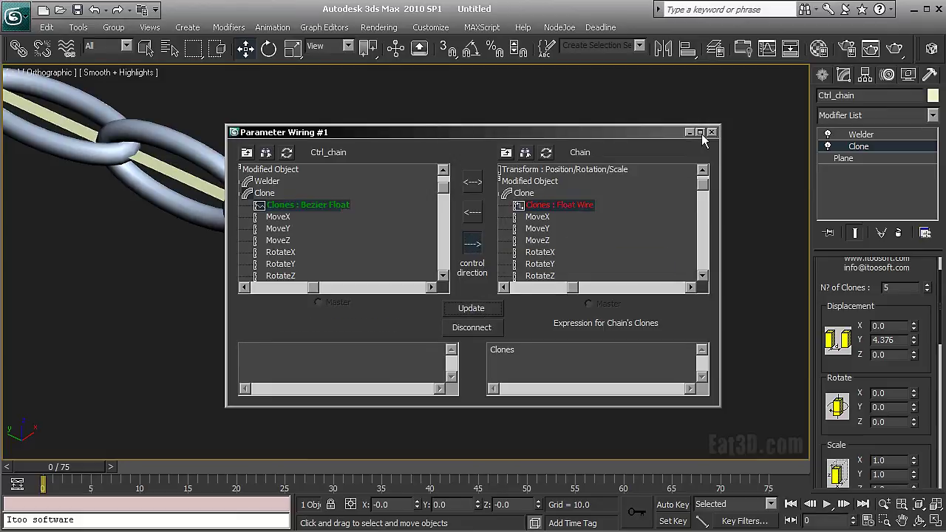
click(713, 132)
Try varying the number of clones on Ctrl_chain to test the wired chain, ending at 5
middle_drag(705, 242, 662, 237)
scroll(639, 292, down, 2)
middle_drag(624, 317, 752, 352)
mouse_move(927, 291)
mouse_down()
mouse_move(927, 317)
mouse_move(929, 305)
mouse_up()
mouse_move(666, 306)
middle_down()
mouse_move(523, 307)
mouse_move(642, 281)
middle_up()
scroll(522, 314, up, 2)
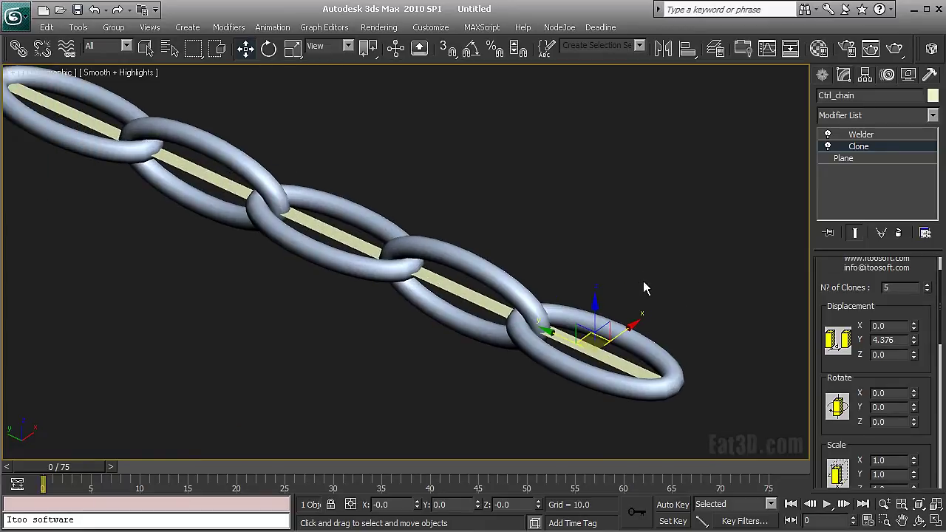
Add a Shell modifier above the Welder modifier on Ctrl_chain to give the control plane thickness
click(879, 135)
click(876, 117)
scroll(876, 121, down, 4)
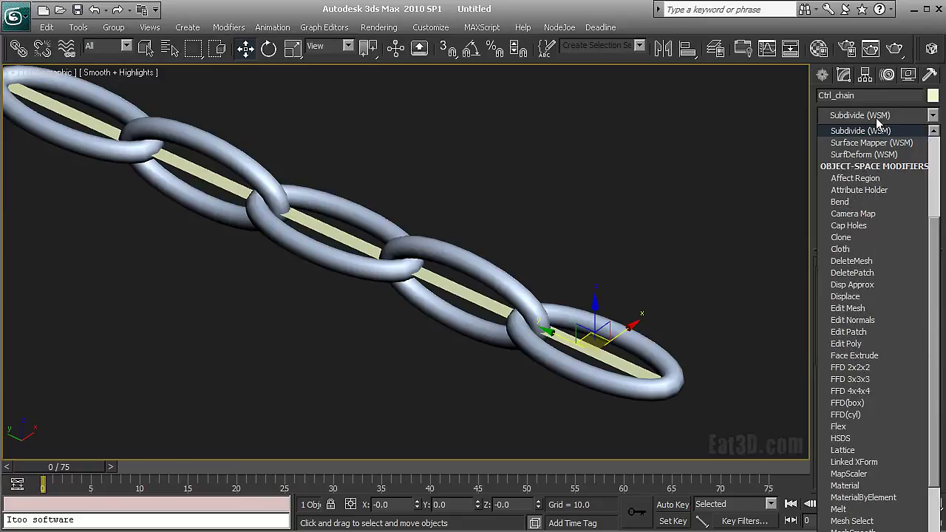
text(sh)
key(Return)
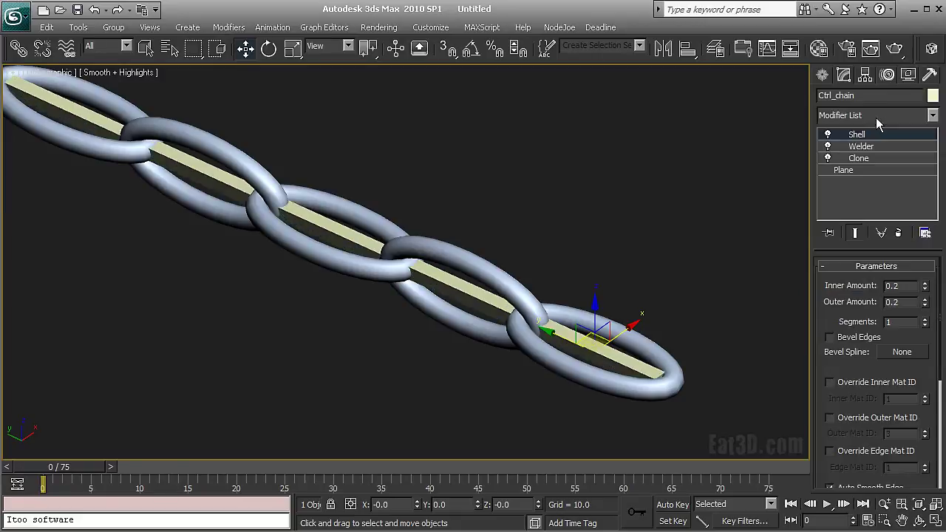
middle_drag(645, 262, 756, 321)
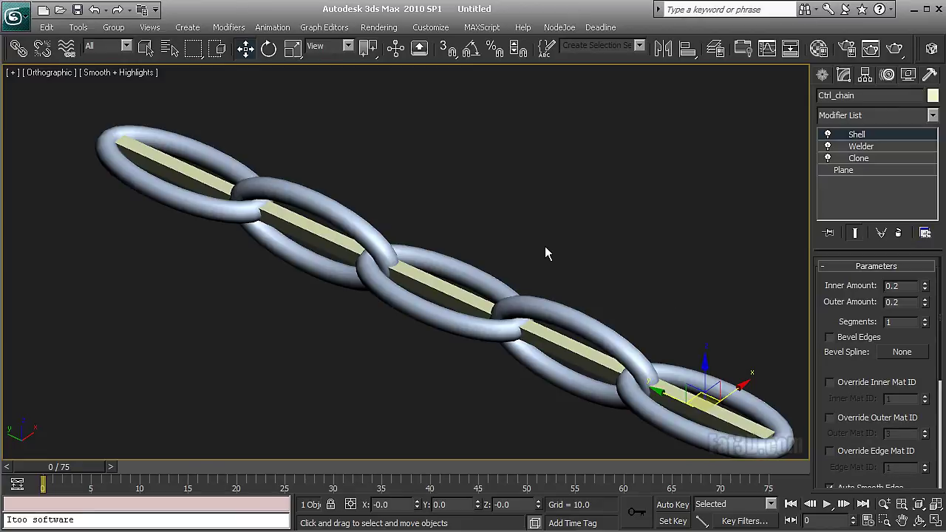
Turn off Renderable in the object properties of Ctrl_chain
alt+middle_drag(544, 254, 692, 294)
click(630, 294)
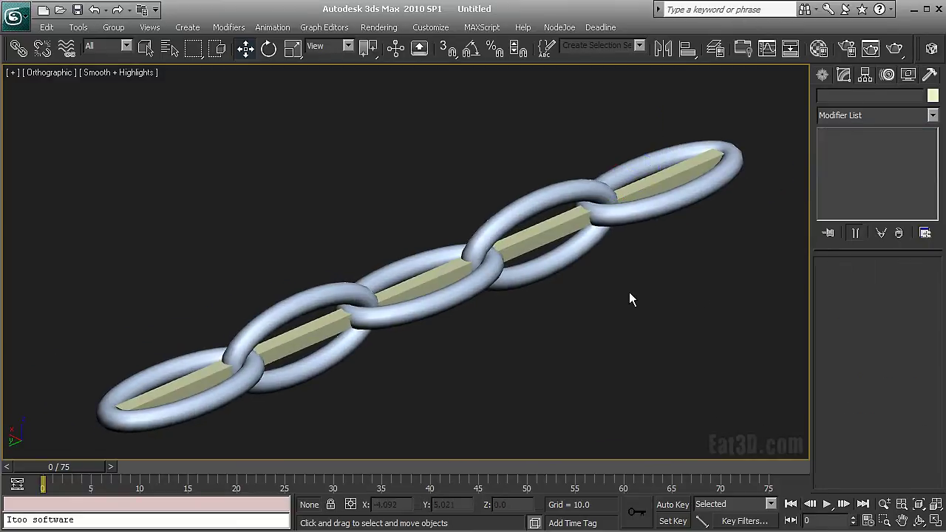
click(540, 246)
right_click(540, 246)
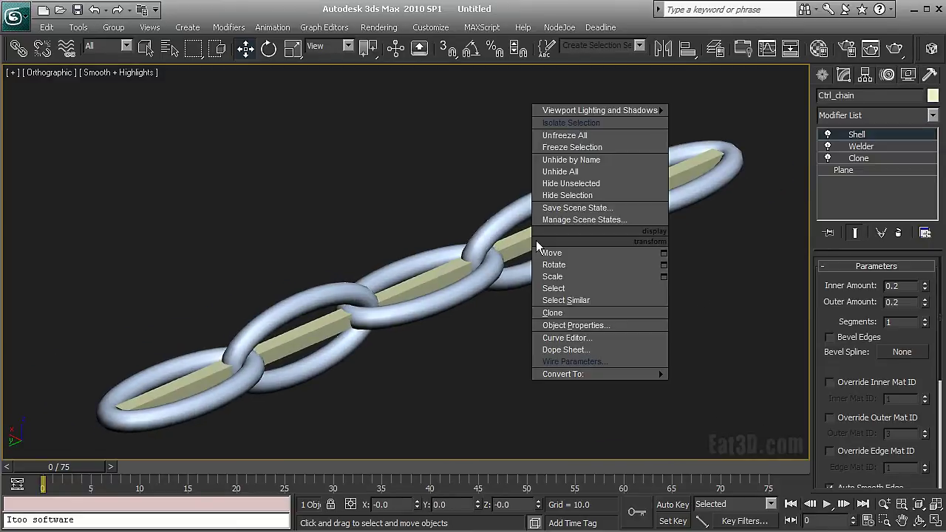
click(587, 331)
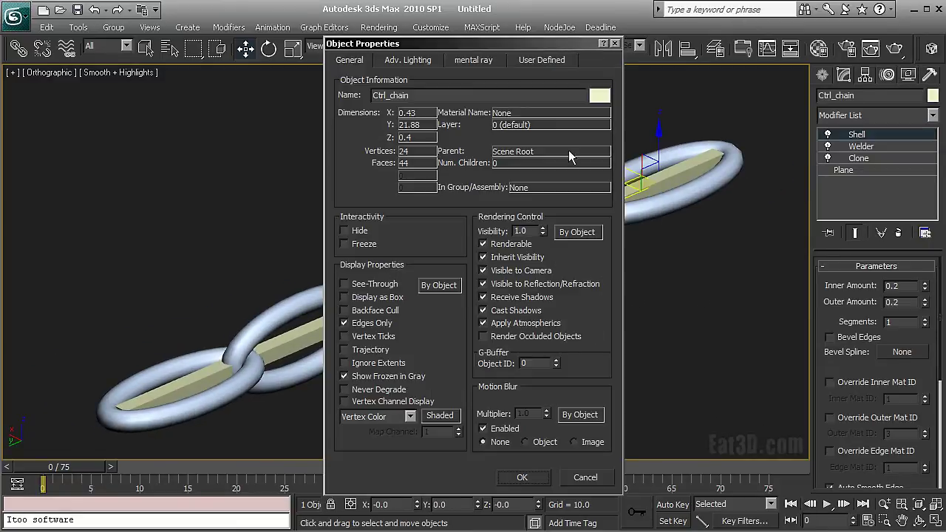
click(484, 244)
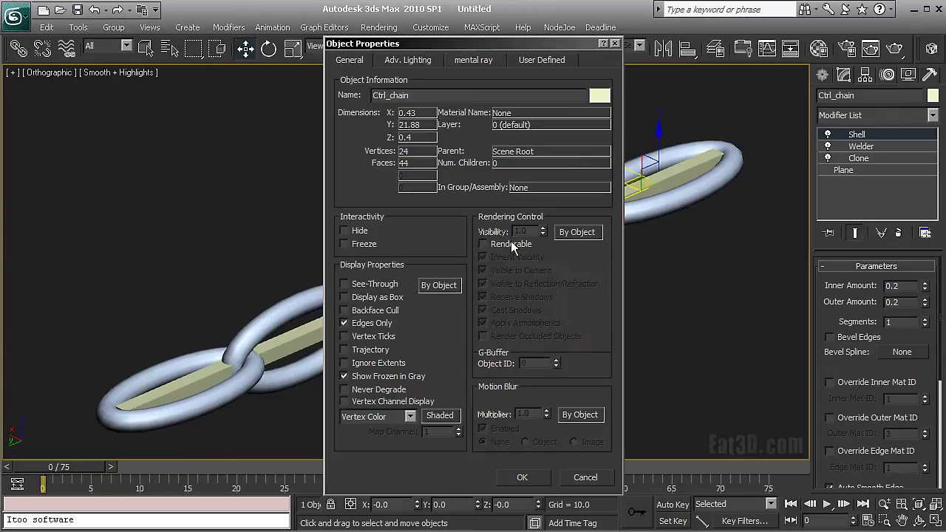
click(526, 479)
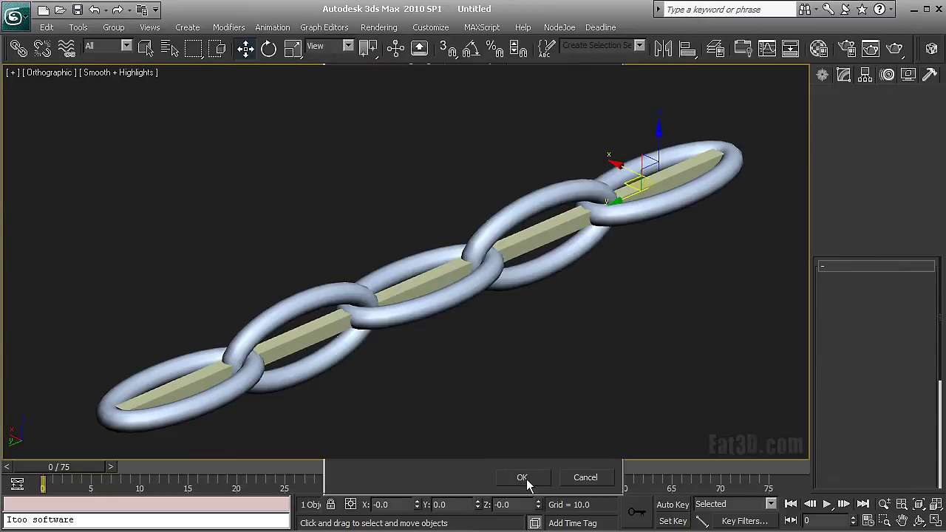
mouse_move(585, 346)
alt+middle_down()
mouse_move(647, 334)
mouse_move(597, 337)
alt+middle_up()
key(q)
scroll(599, 349, up, 2)
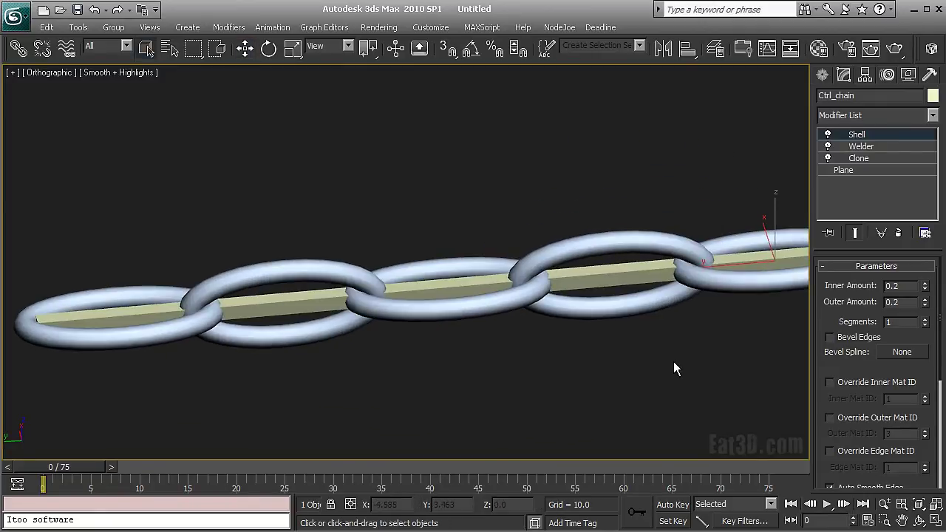
alt+middle_drag(673, 368, 515, 367)
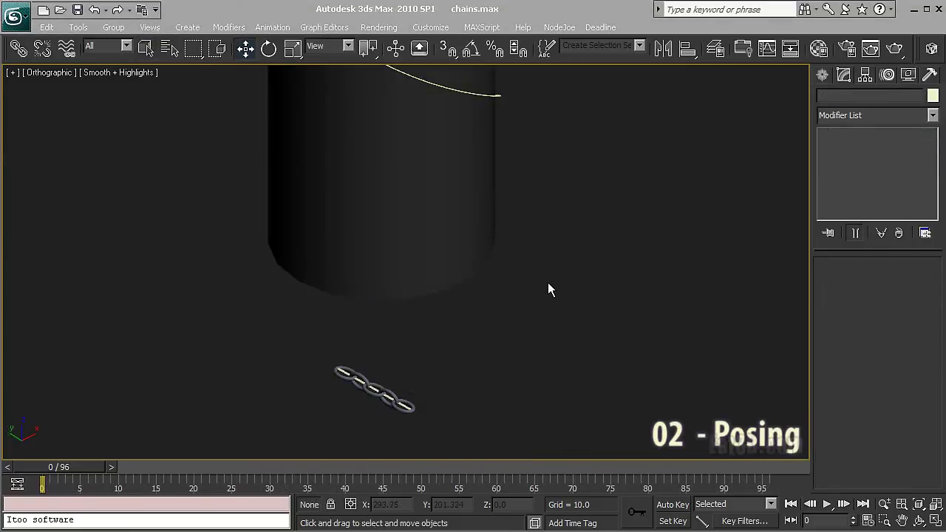
Examine the path curve that winds around the pillar and runs over the two hooks in the chains.max scene
scroll(548, 283, down, 2)
middle_drag(547, 283, 496, 343)
scroll(496, 343, down, 2)
middle_drag(466, 254, 438, 399)
scroll(439, 290, down, 2)
middle_drag(437, 303, 431, 336)
middle_drag(438, 279, 411, 365)
scroll(412, 349, up, 2)
middle_drag(404, 214, 407, 299)
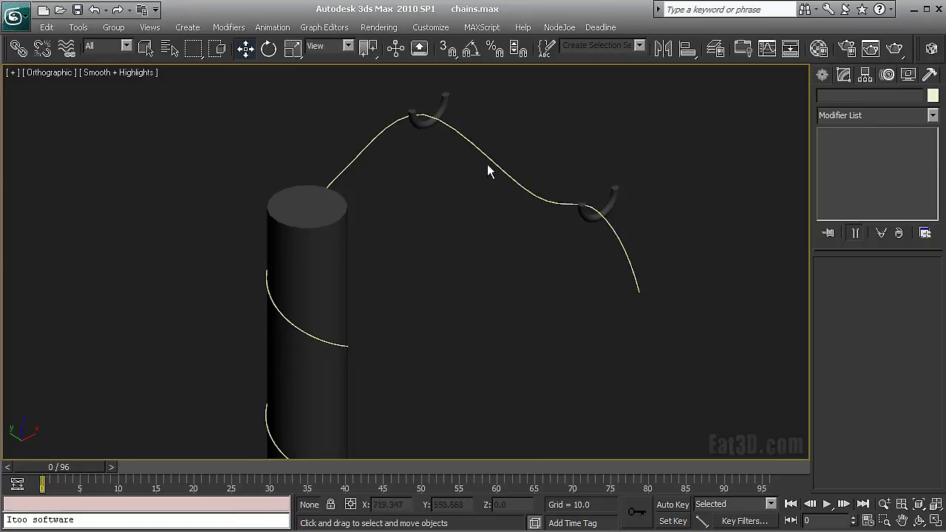
middle_drag(547, 281, 542, 171)
middle_drag(488, 292, 517, 166)
middle_drag(464, 344, 506, 165)
scroll(447, 304, up, 3)
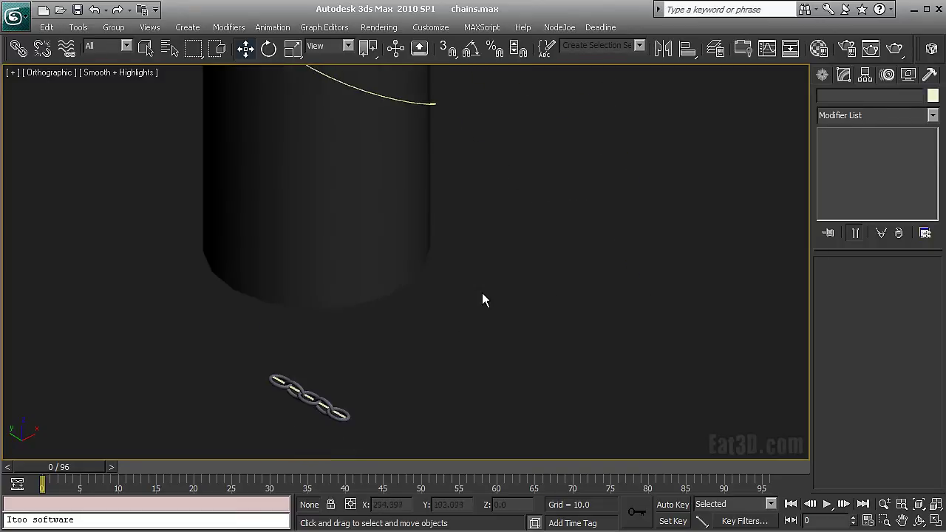
Select the chain together with its control object and apply a PathDeform (WSM) modifier to both
scroll(448, 311, up, 4)
drag(454, 286, 408, 352)
scroll(502, 291, up, 5)
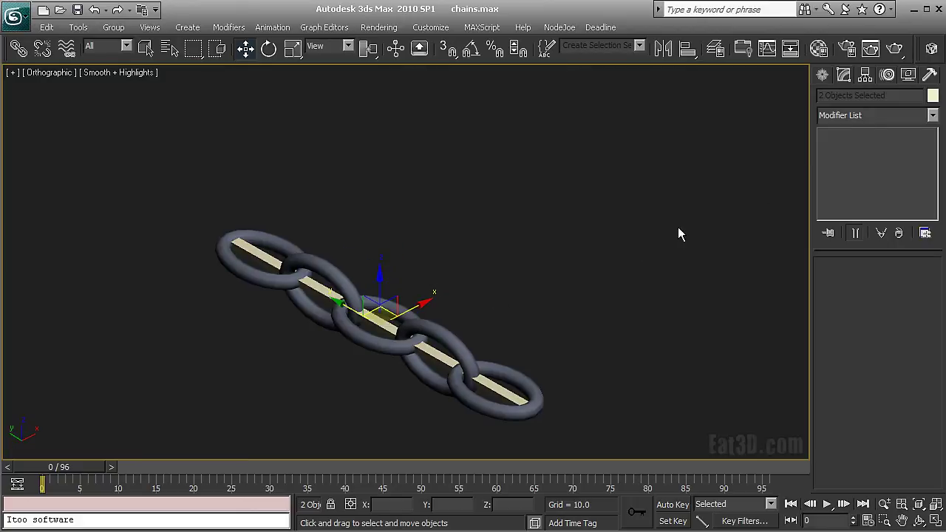
click(841, 116)
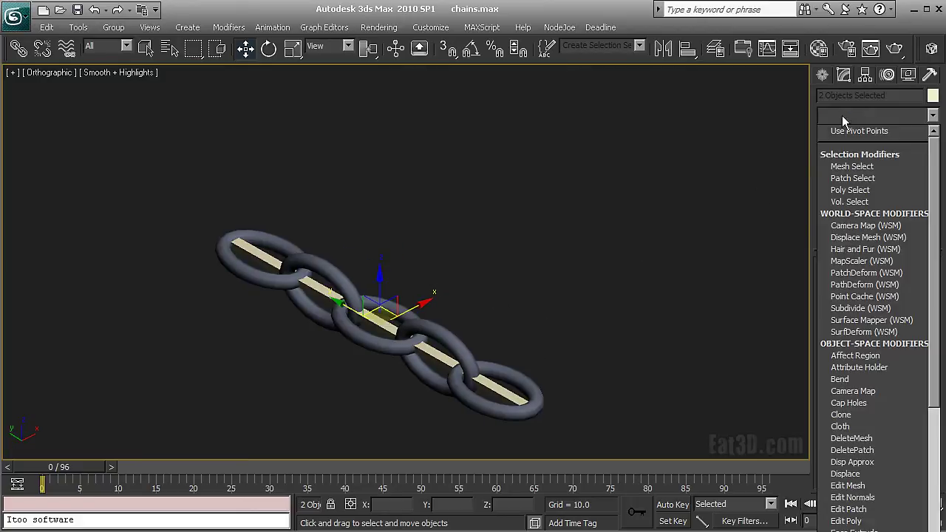
text(pathDeform (WSM)
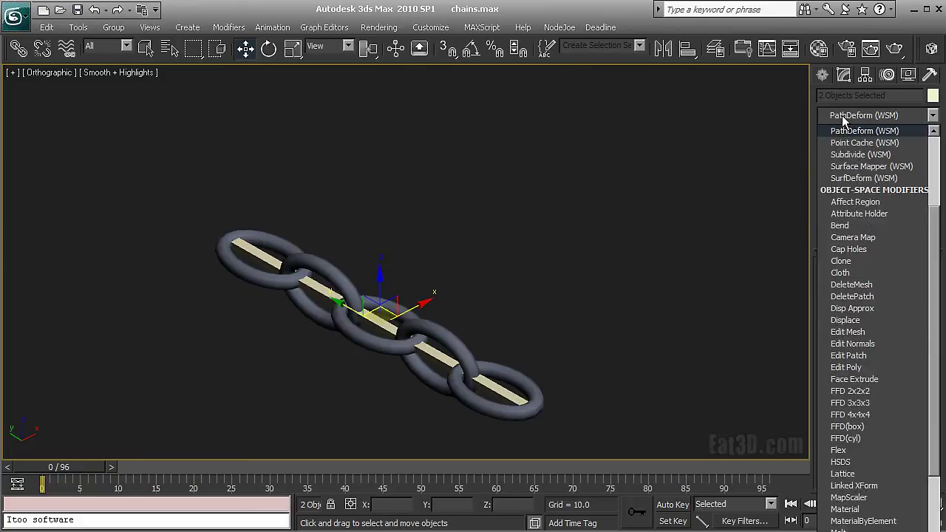
key(Escape)
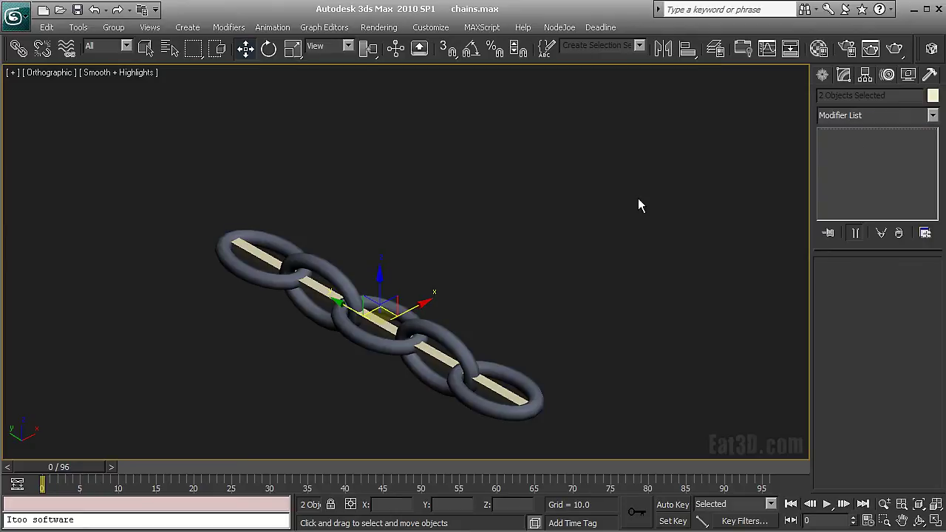
middle_drag(622, 207, 661, 202)
Select Chain on its own and assign the Chain_path curve as the path of its Path Deform Binding
click(598, 289)
click(567, 365)
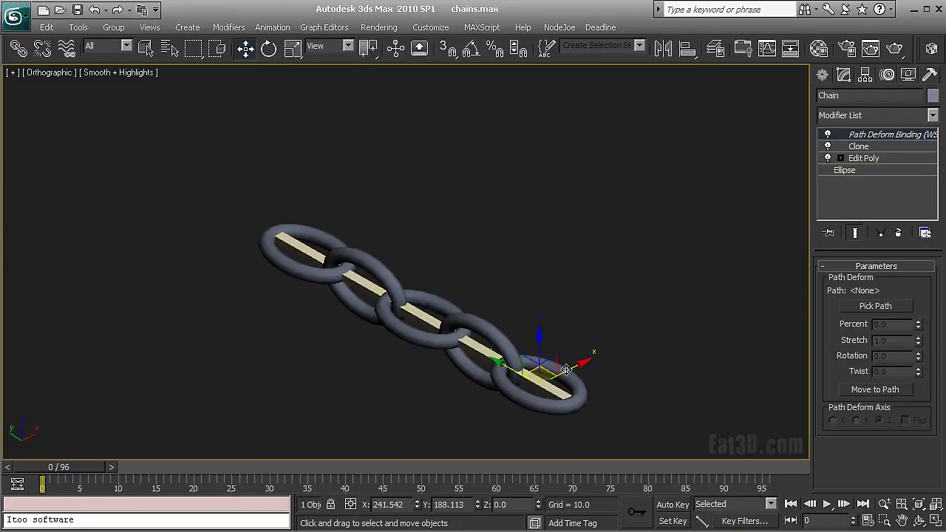
click(875, 306)
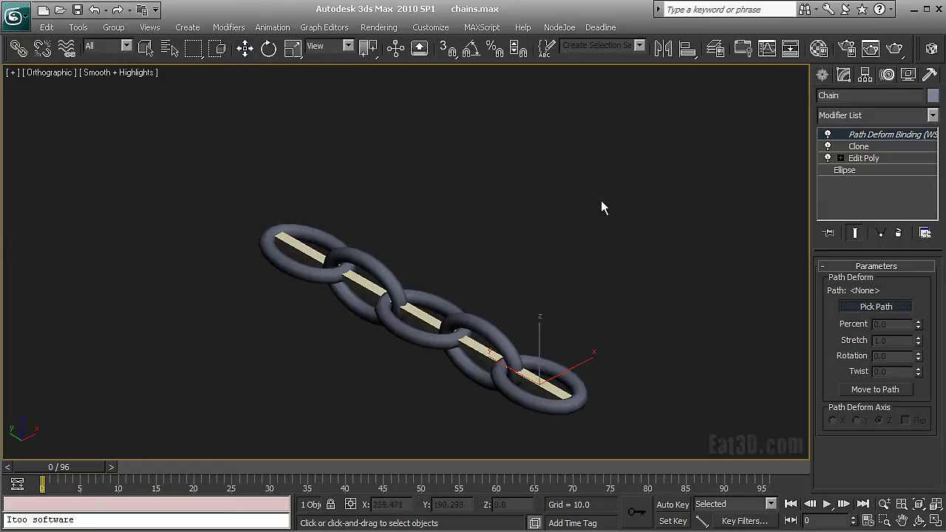
scroll(600, 204, down, 10)
scroll(583, 268, down, 2)
middle_drag(575, 218, 483, 357)
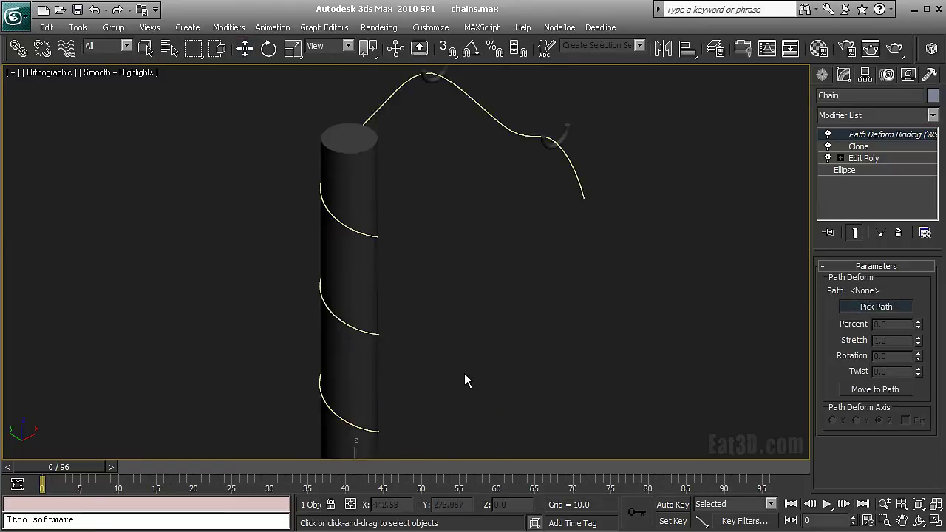
click(581, 195)
middle_drag(572, 216, 633, 161)
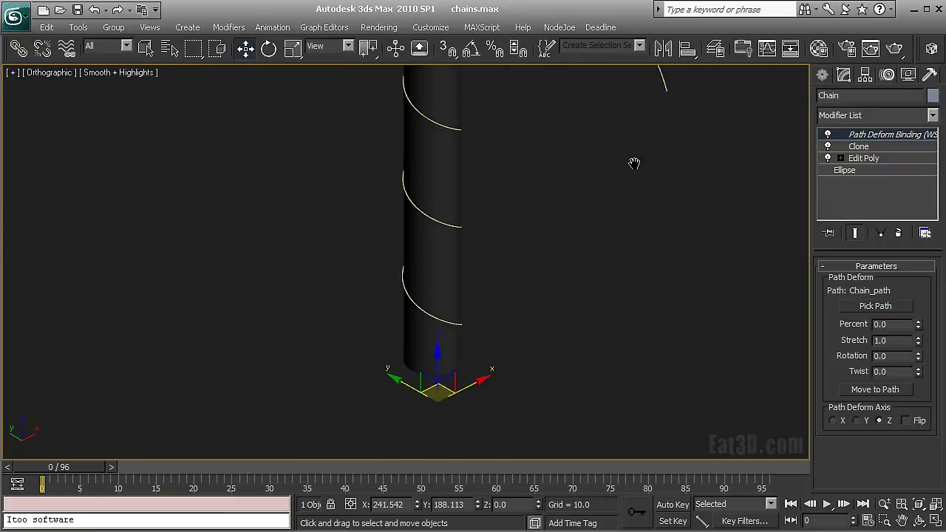
Set the Path Deform Axis shared by Chain and Ctrl_chain to Y
click(510, 401)
middle_drag(509, 401, 604, 258)
scroll(604, 258, up, 4)
middle_drag(732, 349, 409, 229)
scroll(495, 242, down, 3)
middle_drag(568, 251, 440, 262)
click(637, 358)
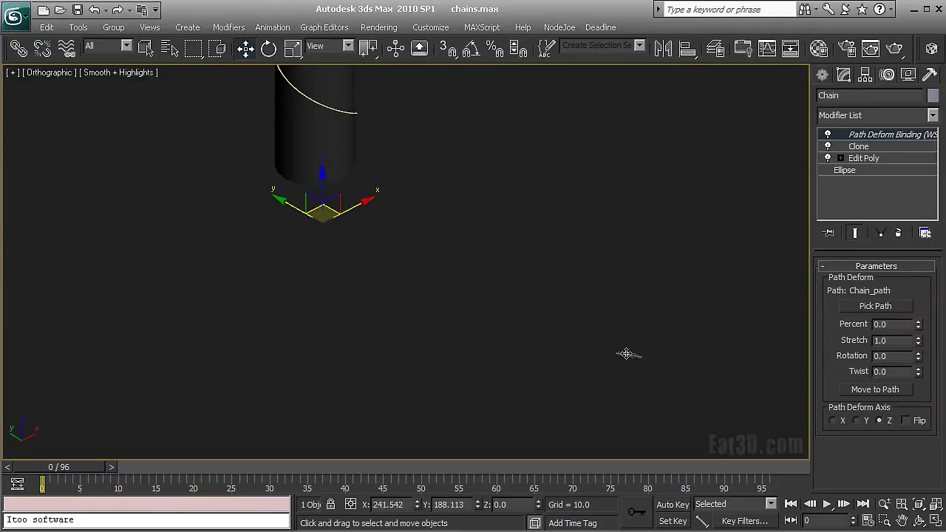
scroll(591, 399, up, 5)
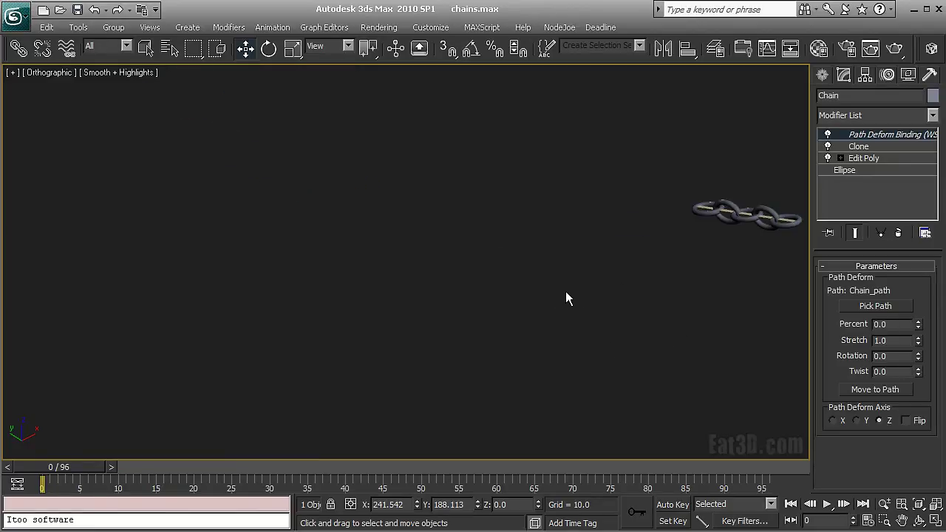
middle_drag(717, 263, 527, 328)
click(619, 253)
click(597, 275)
click(861, 419)
Make the Path Deform Binding of Chain unique and move the chain onto its path
middle_drag(627, 264, 623, 326)
scroll(623, 326, down, 6)
middle_drag(516, 169, 516, 175)
scroll(452, 271, up, 10)
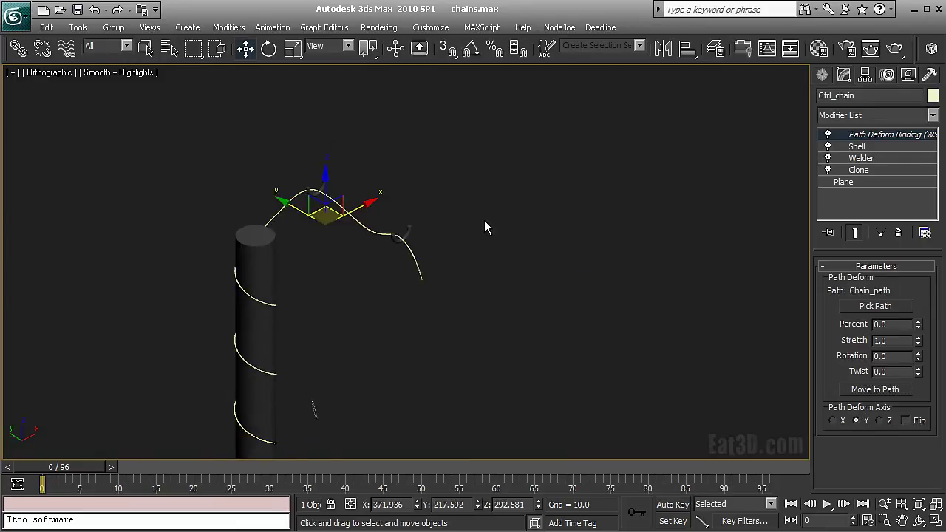
scroll(486, 277, down, 6)
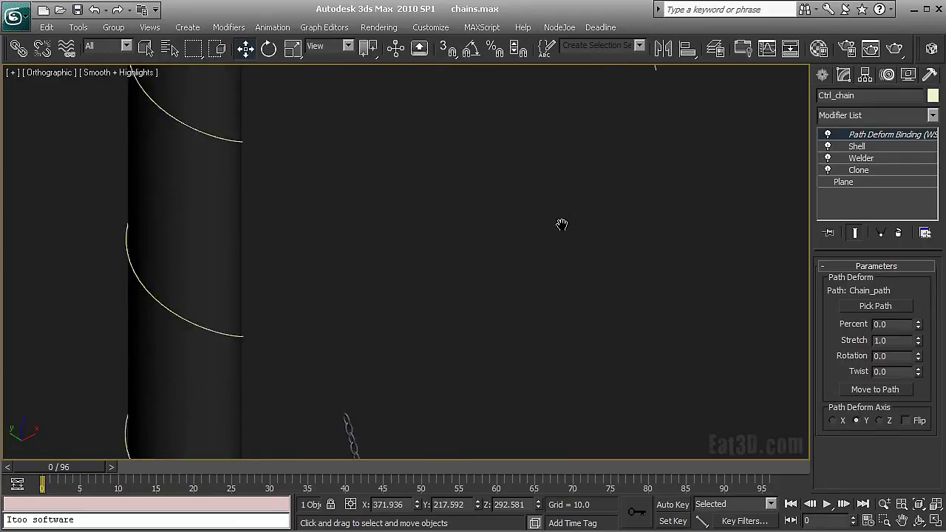
drag(449, 347, 392, 379)
middle_drag(534, 234, 468, 334)
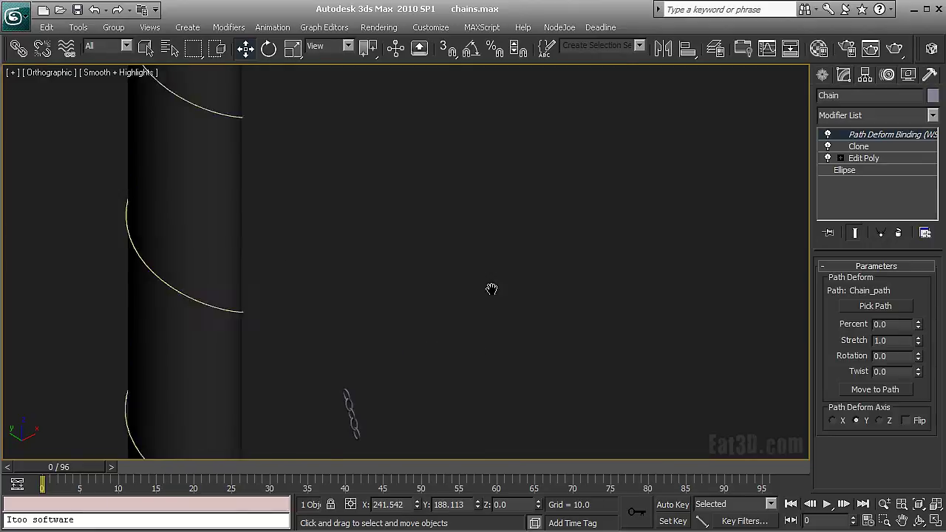
scroll(625, 155, down, 4)
middle_drag(624, 155, 573, 280)
scroll(574, 280, up, 5)
scroll(479, 380, down, 5)
middle_drag(478, 380, 552, 280)
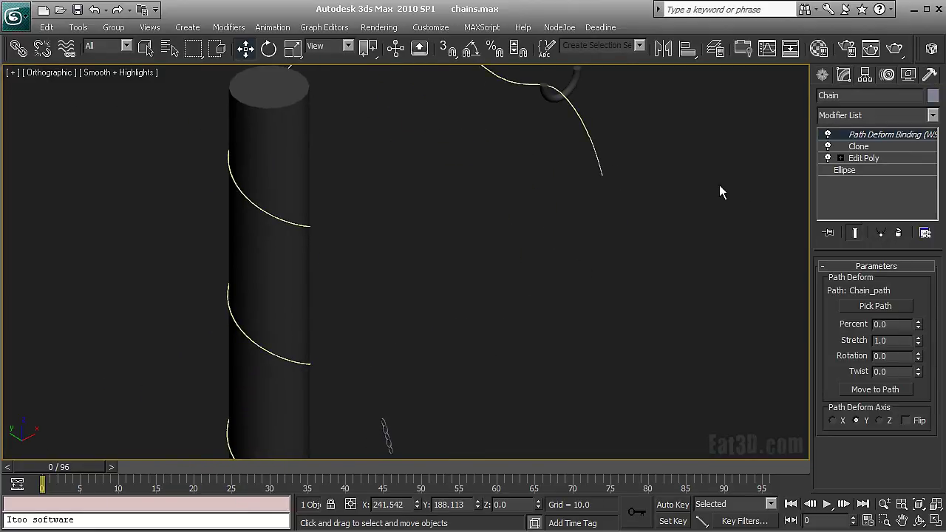
click(879, 234)
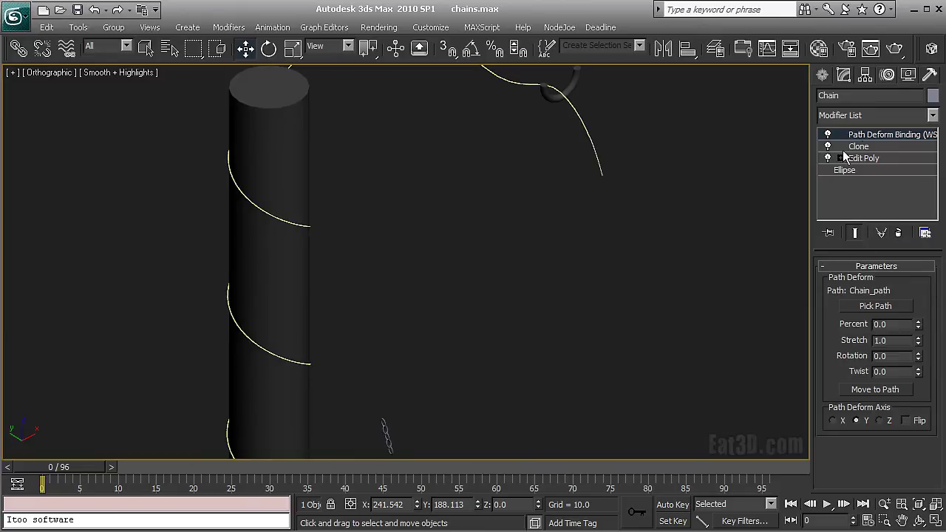
click(876, 391)
Raise the number of clones in Ctrl_chain's Clone modifier to 207 to extend the chain along the path
middle_drag(664, 152, 519, 263)
scroll(519, 263, up, 5)
middle_drag(656, 195, 503, 264)
scroll(503, 264, up, 3)
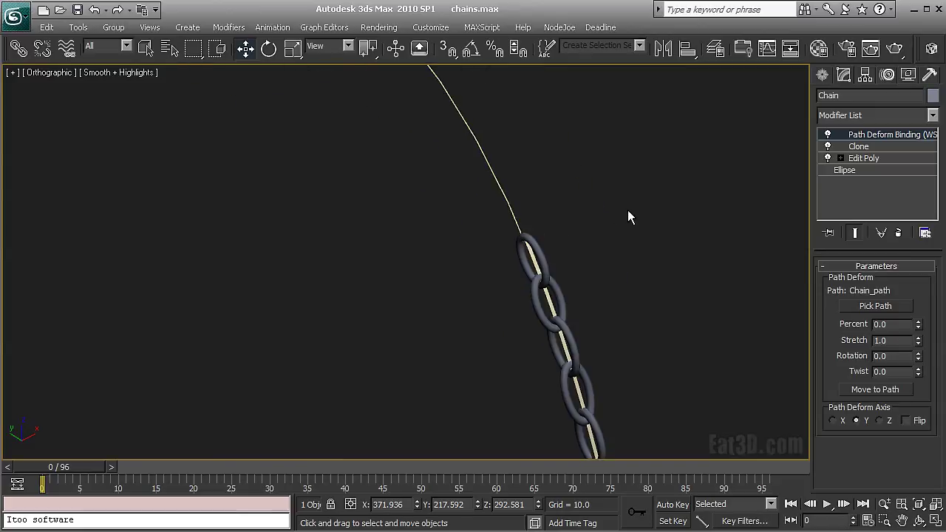
click(640, 194)
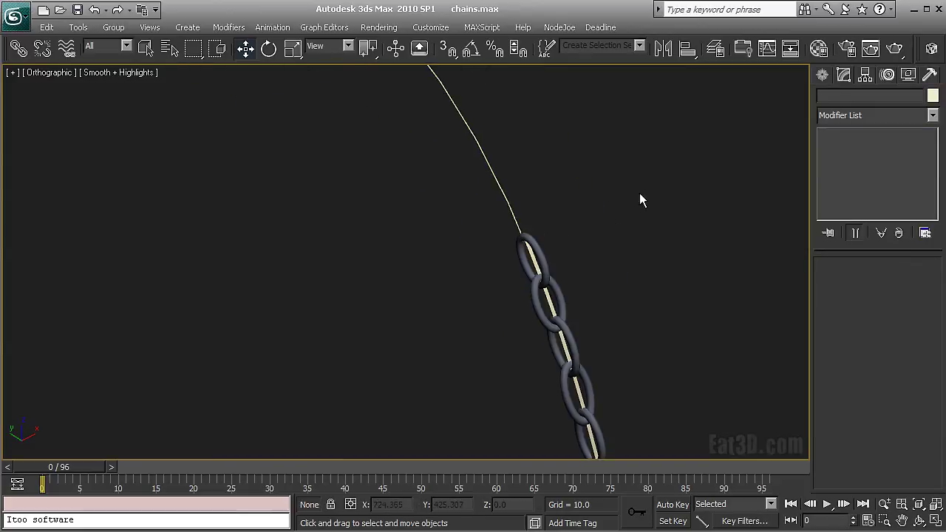
click(544, 296)
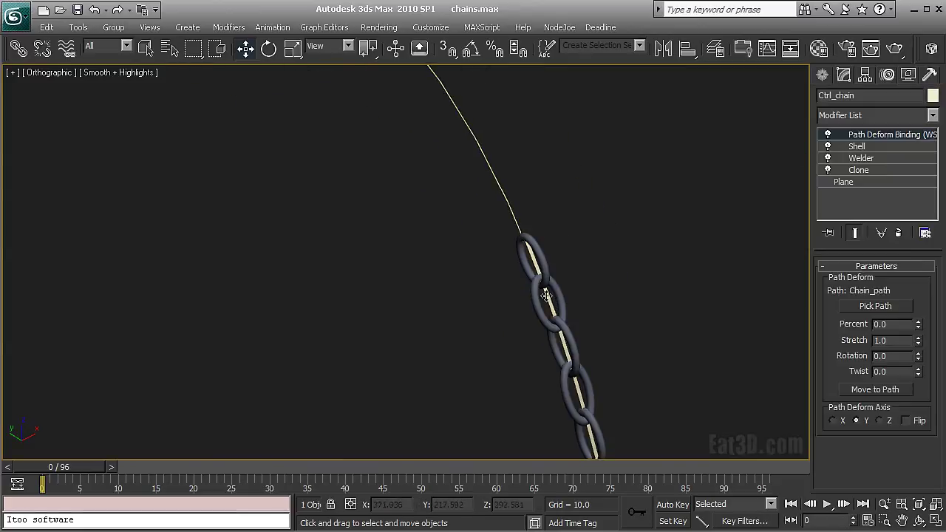
click(858, 170)
scroll(572, 191, down, 8)
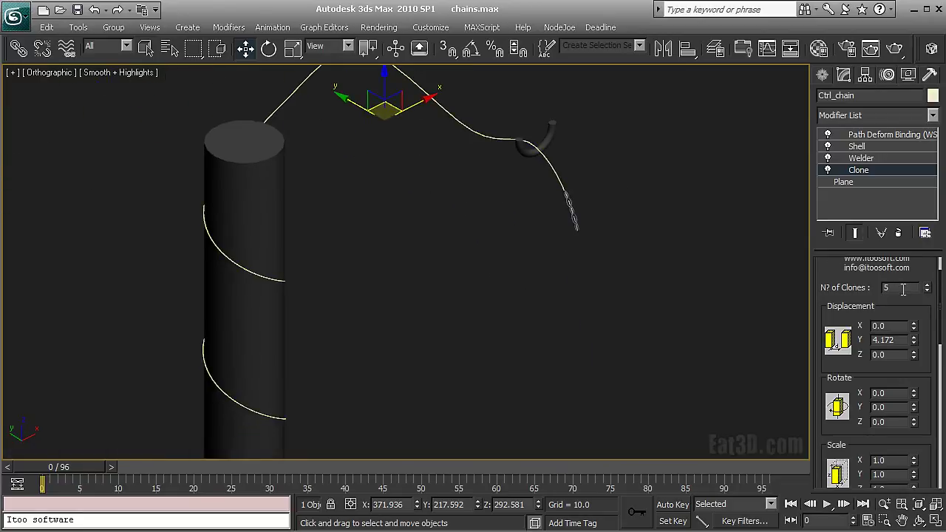
drag(928, 291, 837, 74)
drag(928, 295, 928, 229)
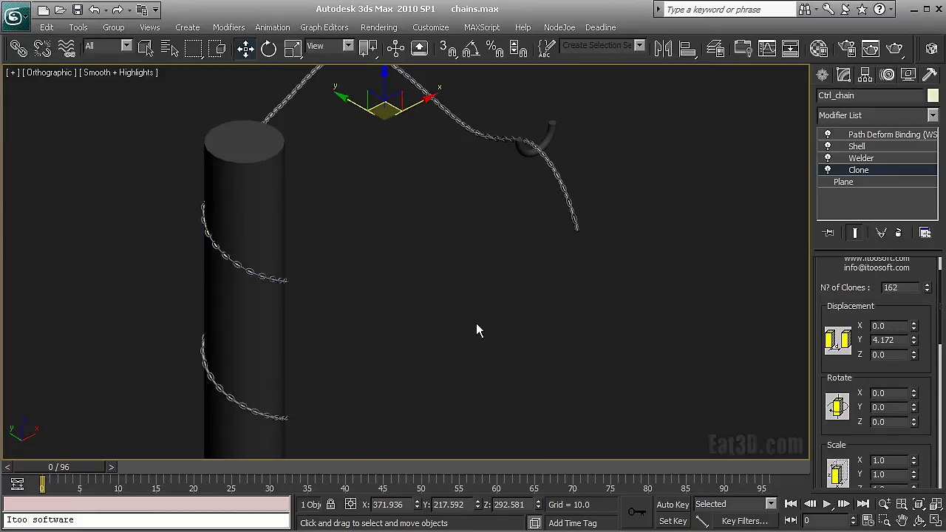
middle_drag(439, 329, 508, 182)
middle_drag(299, 351, 400, 367)
drag(929, 294, 929, 270)
Examine how the extended chain follows the path around the pillar and over both hooks
middle_drag(553, 124, 475, 434)
scroll(524, 366, up, 2)
middle_drag(478, 162, 499, 340)
middle_drag(499, 339, 535, 243)
scroll(481, 327, up, 10)
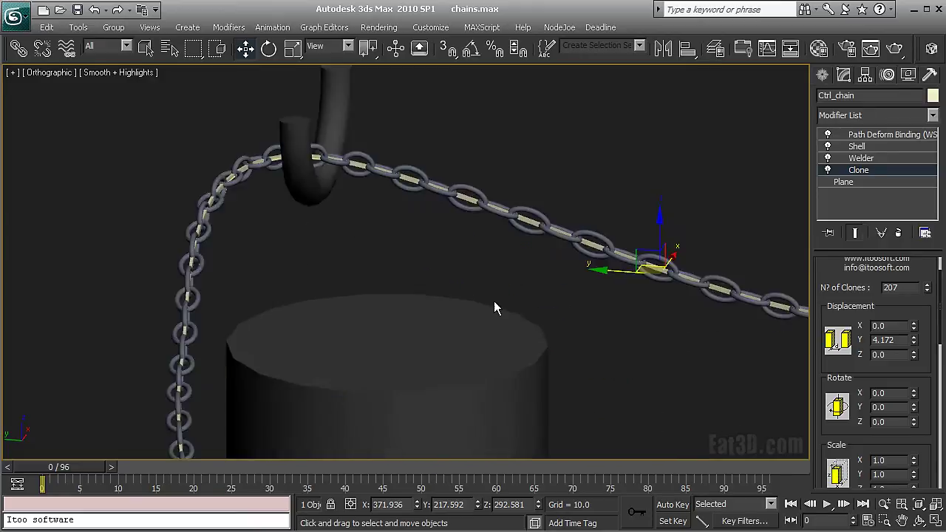
scroll(381, 304, down, 12)
middle_drag(388, 370, 471, 212)
middle_drag(487, 304, 491, 242)
scroll(509, 272, down, 2)
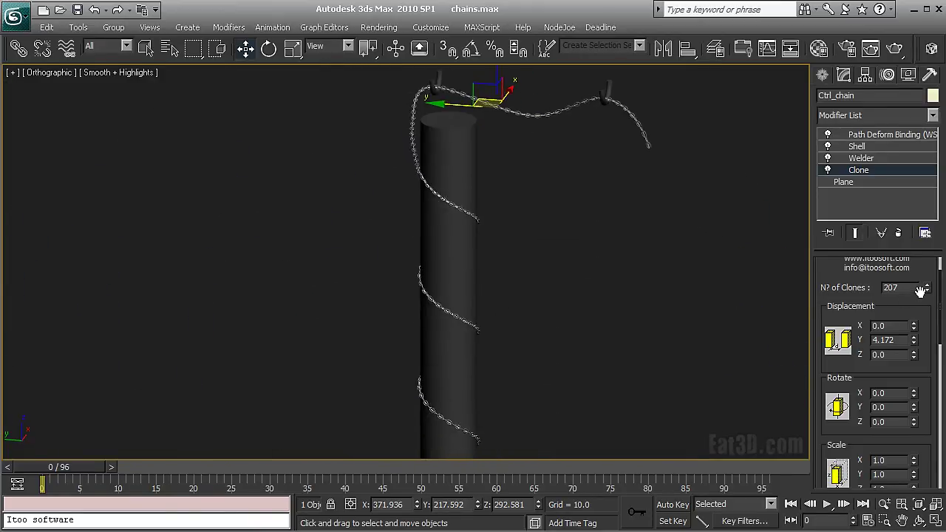
middle_drag(649, 294, 585, 356)
scroll(498, 327, up, 8)
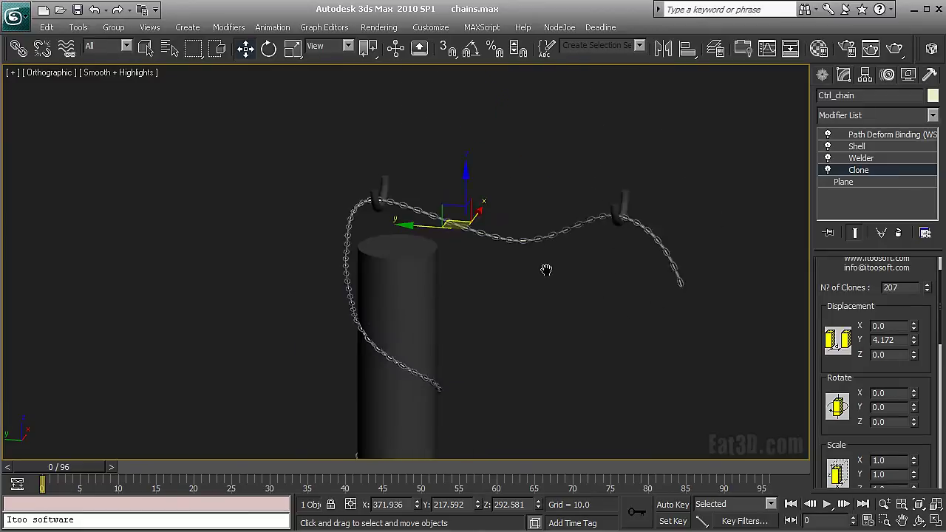
click(502, 288)
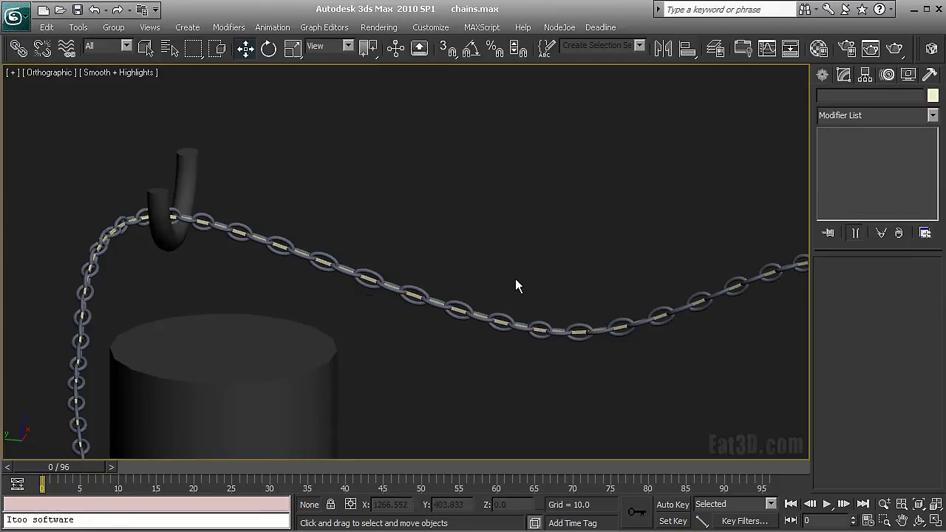
alt+middle_drag(515, 286, 523, 306)
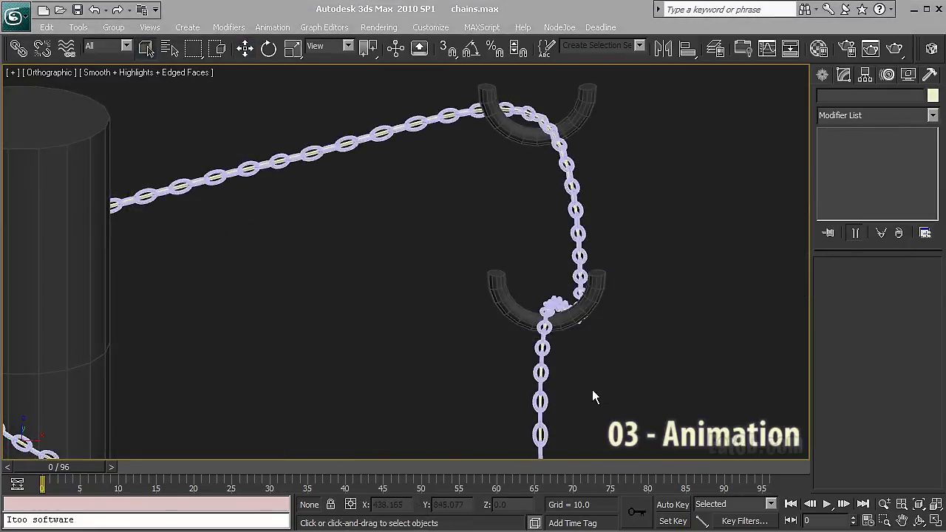
Inspect the modifier stacks of Chain_posed and Ctrl_chain_posed below the hook
scroll(553, 345, up, 4)
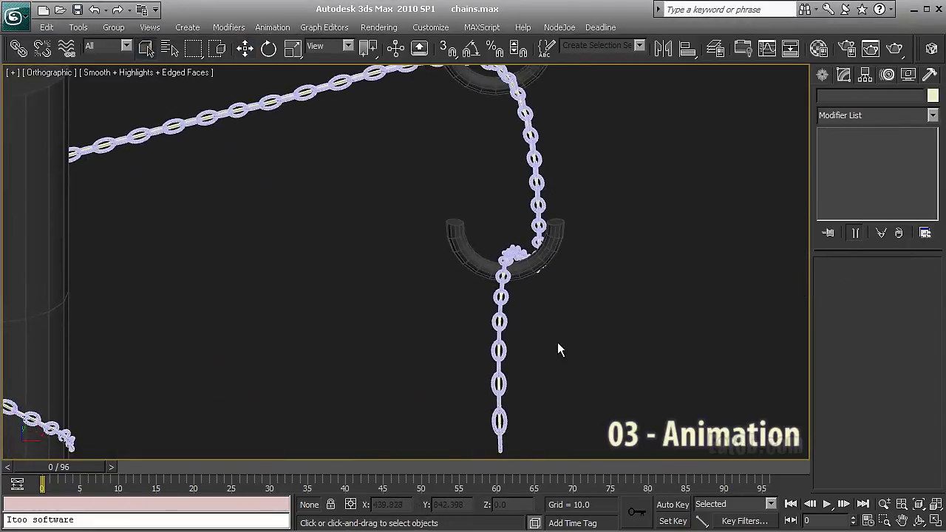
middle_drag(564, 341, 508, 322)
scroll(518, 318, up, 4)
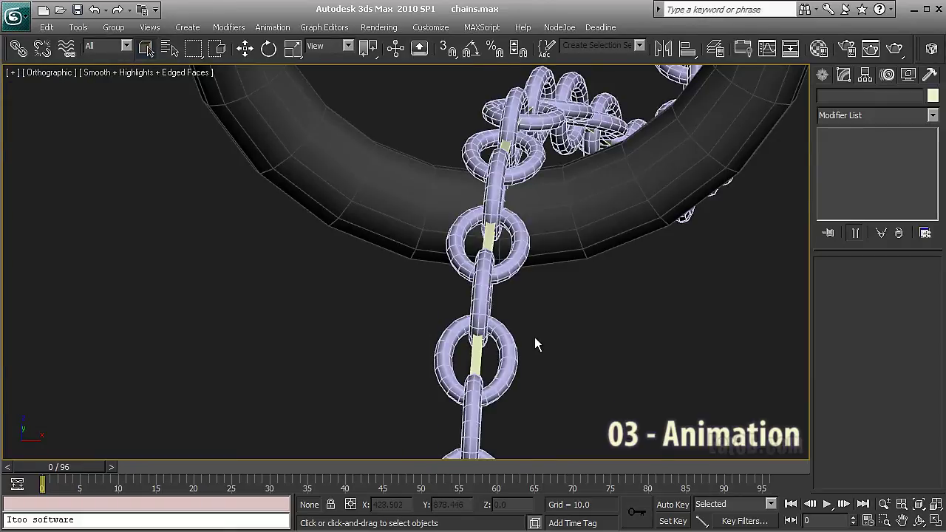
click(505, 341)
scroll(560, 360, up, 2)
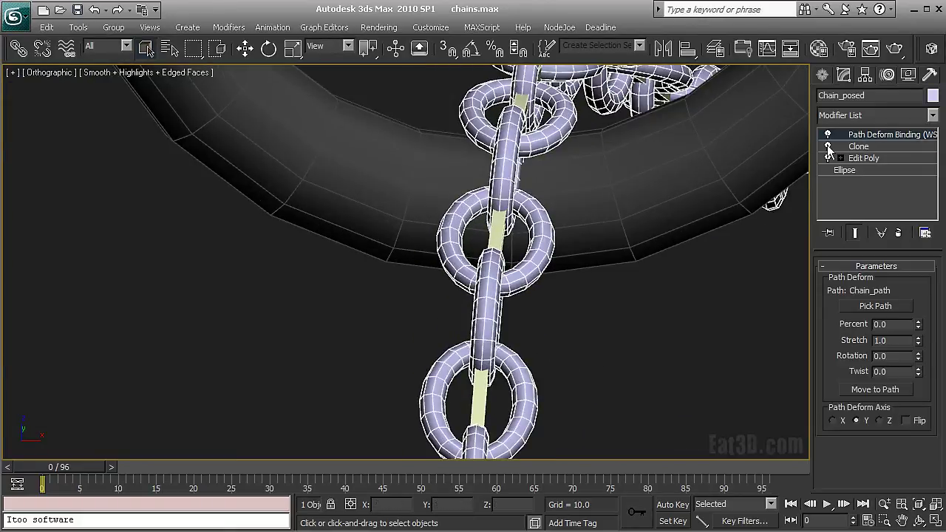
click(562, 373)
click(475, 399)
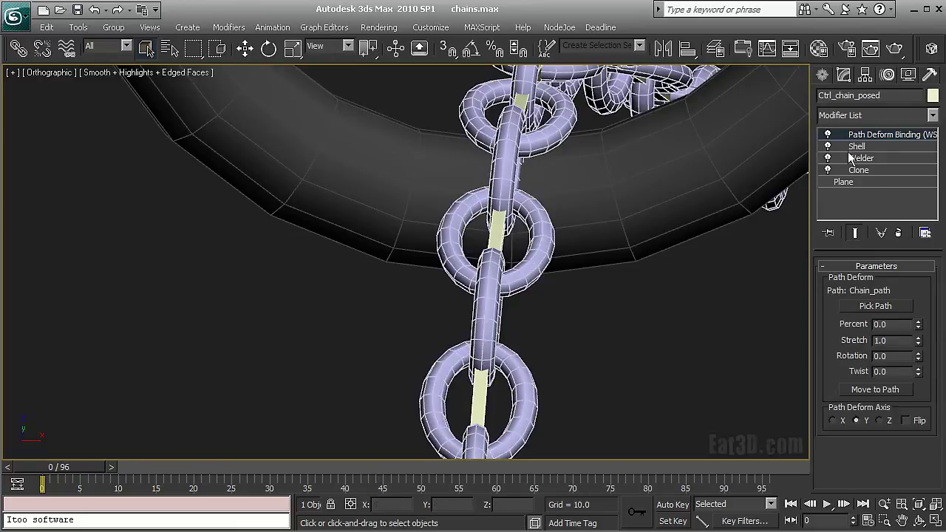
click(626, 310)
Select Chain_posed and Ctrl_chain_posed together and take a Single snapshot of them with the Mesh clone method
drag(586, 403, 395, 411)
scroll(422, 321, down, 4)
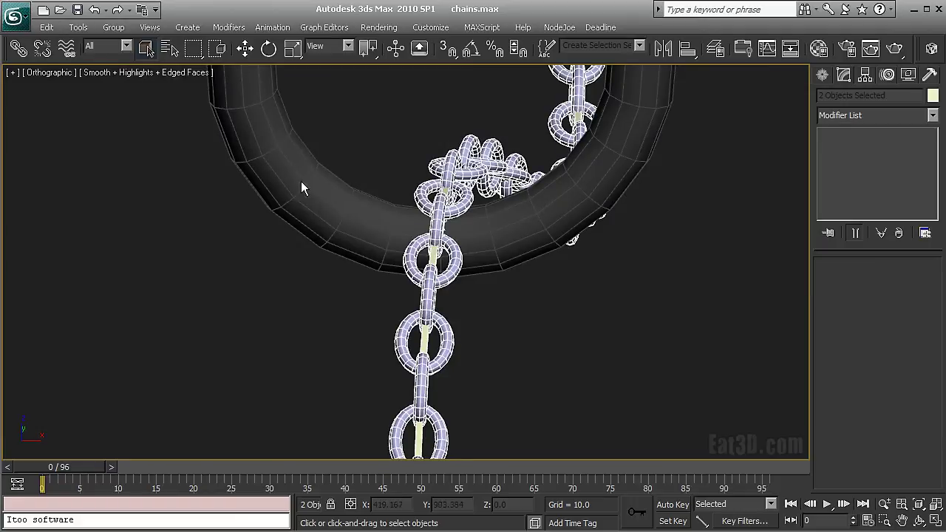
click(78, 28)
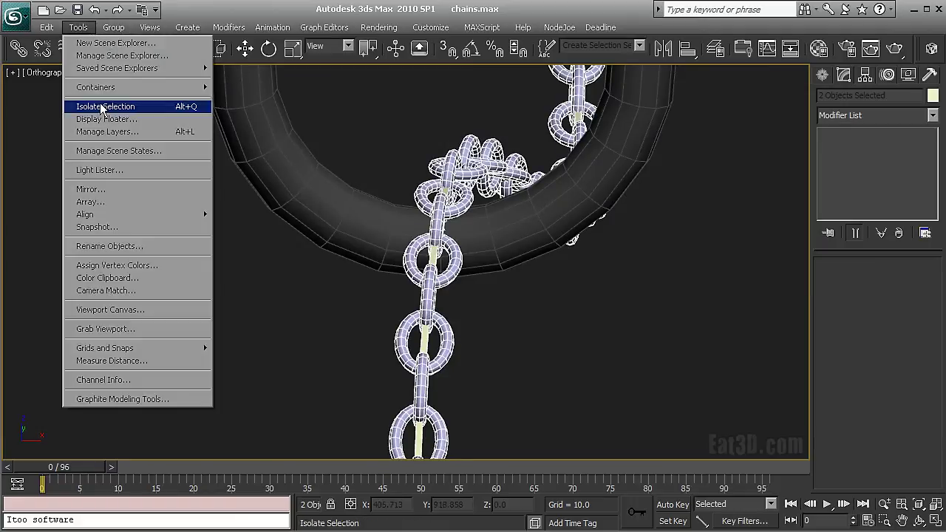
click(104, 230)
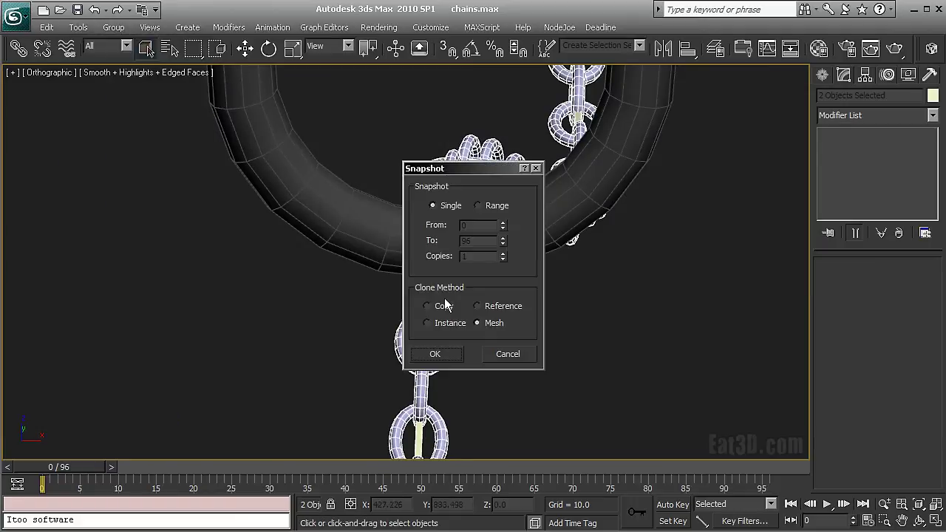
click(451, 357)
Compare the snapshot meshes with the original control object by selecting the overlapping chain and control objects in turn
scroll(513, 260, up, 6)
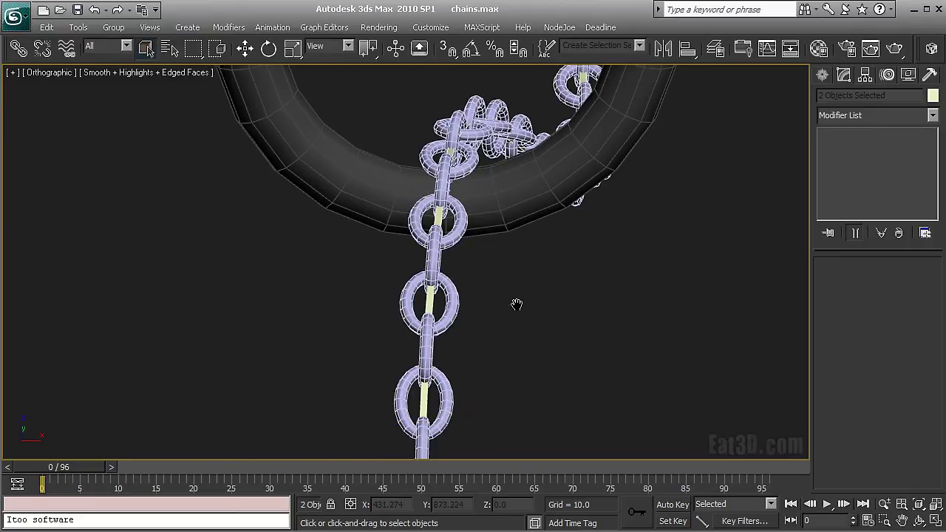
click(564, 311)
click(528, 310)
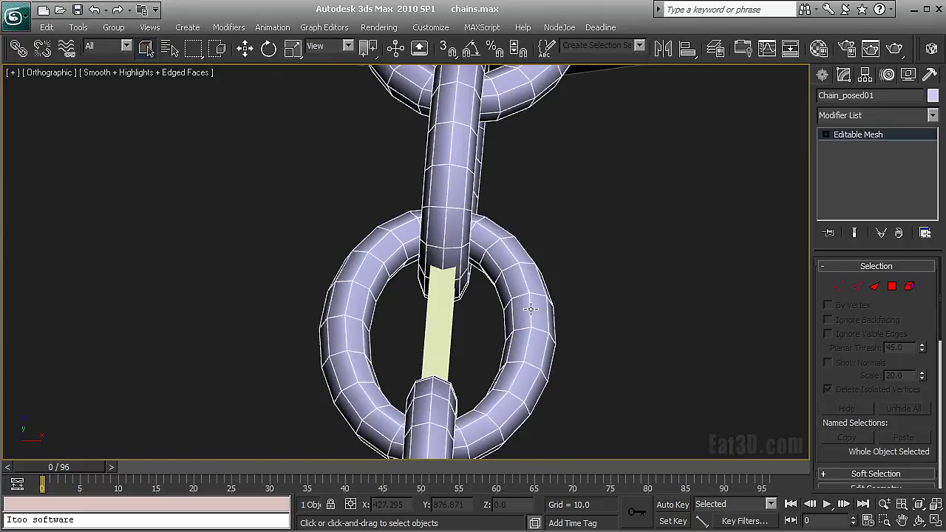
click(436, 306)
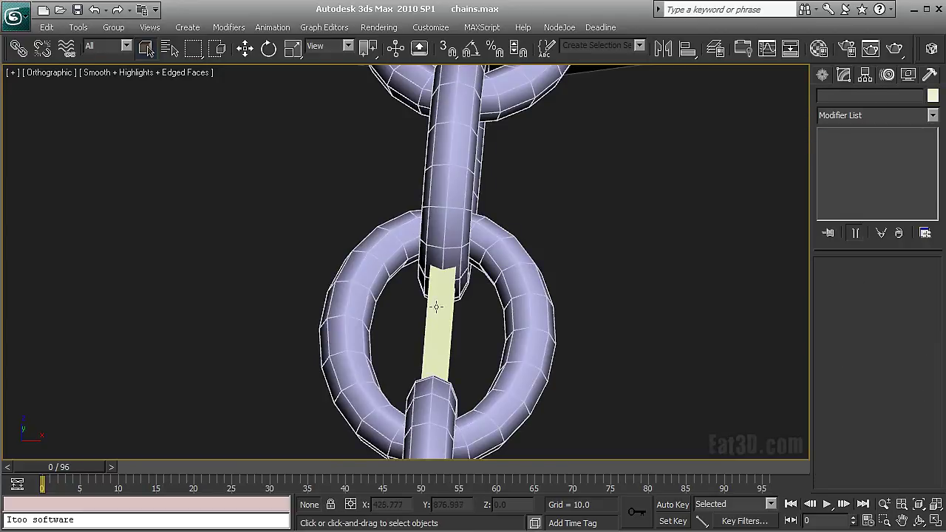
click(436, 306)
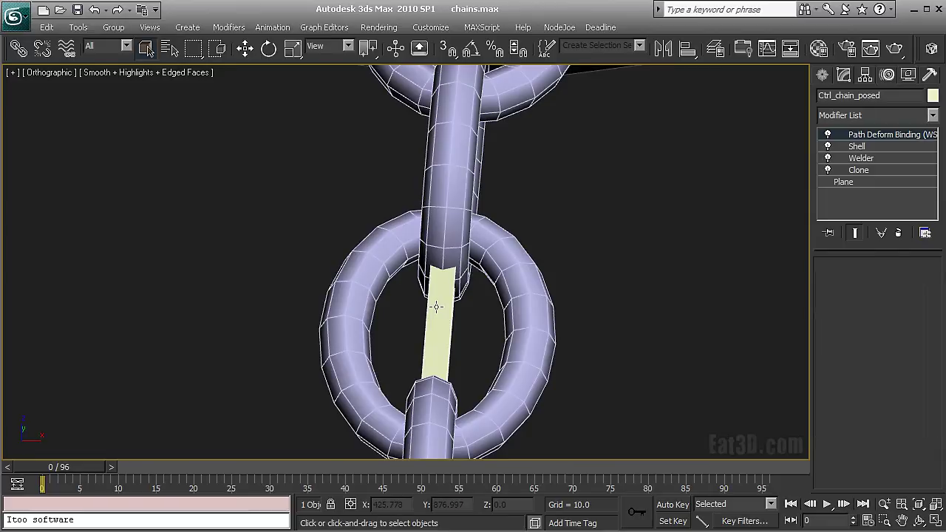
click(446, 337)
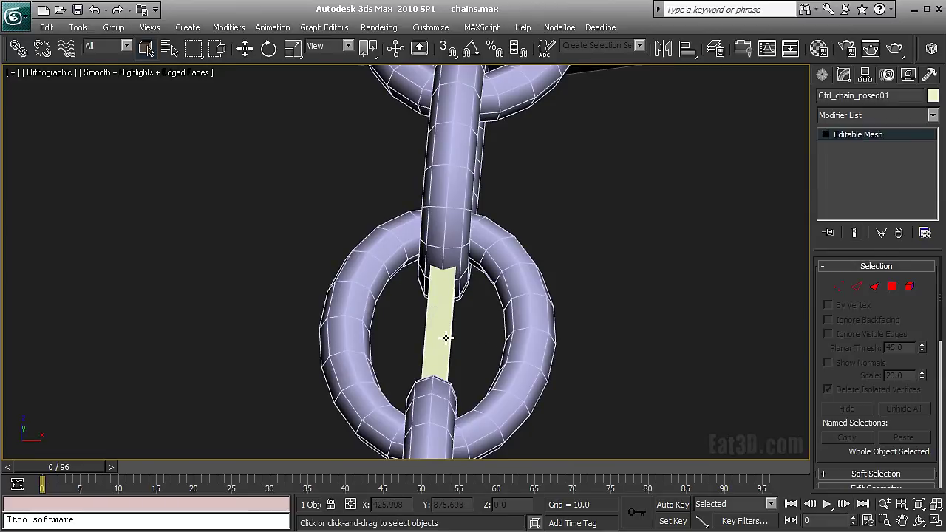
click(555, 295)
click(438, 310)
click(438, 309)
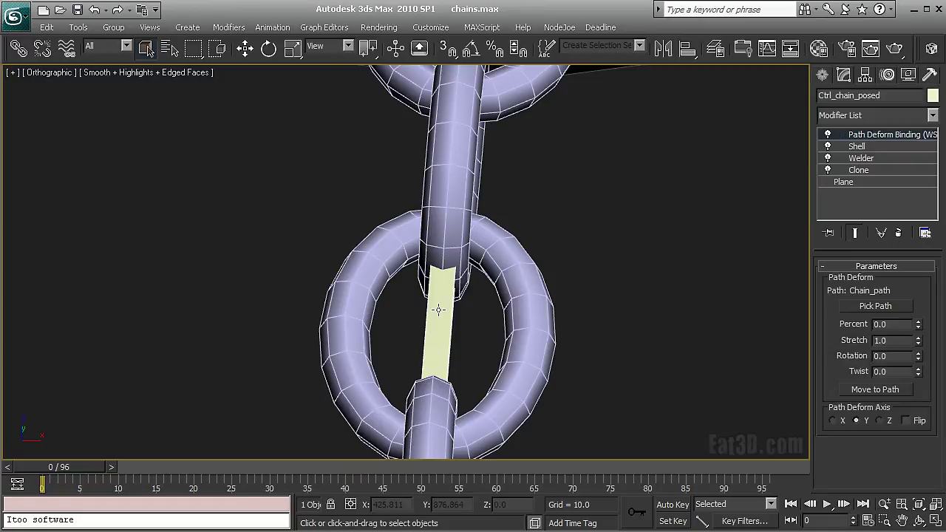
click(470, 306)
click(519, 272)
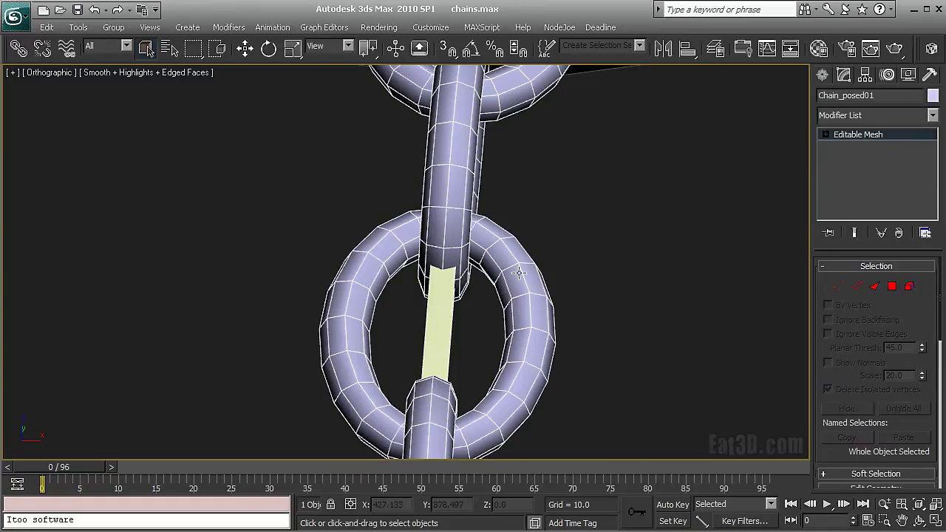
click(519, 273)
click(581, 252)
Examine the posed chain where it hangs between the two hooks
drag(580, 251, 418, 310)
scroll(418, 303, down, 5)
alt+middle_drag(418, 303, 477, 396)
scroll(469, 288, down, 5)
scroll(485, 334, up, 4)
click(486, 334)
middle_drag(495, 269, 432, 296)
scroll(432, 295, down, 5)
middle_drag(379, 349, 605, 285)
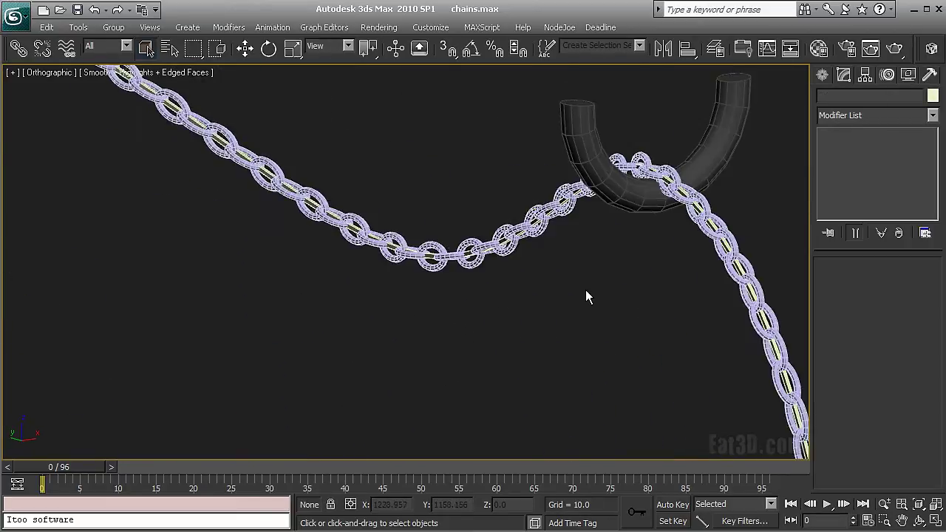
scroll(438, 305, down, 3)
middle_drag(414, 302, 467, 374)
Select the Chain_posed01 mesh where it passes over the hook
drag(568, 365, 570, 365)
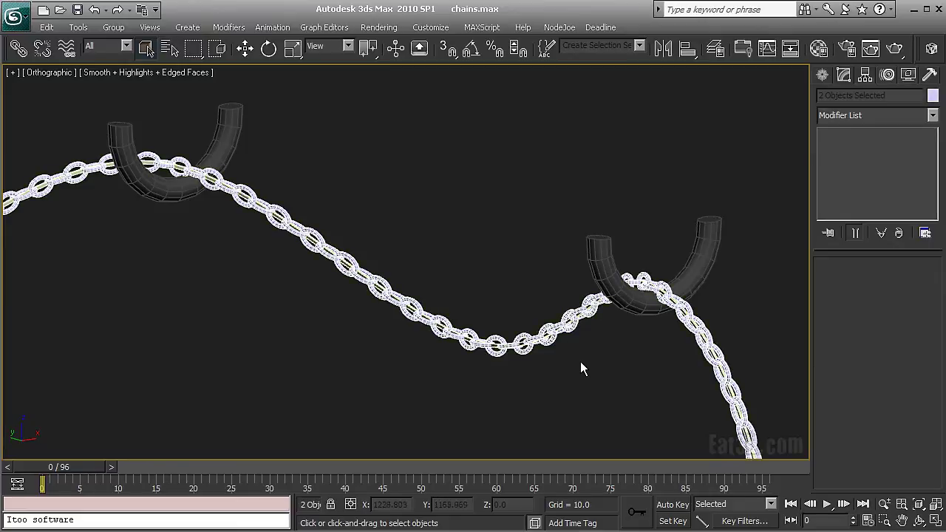
click(753, 310)
scroll(753, 310, up, 5)
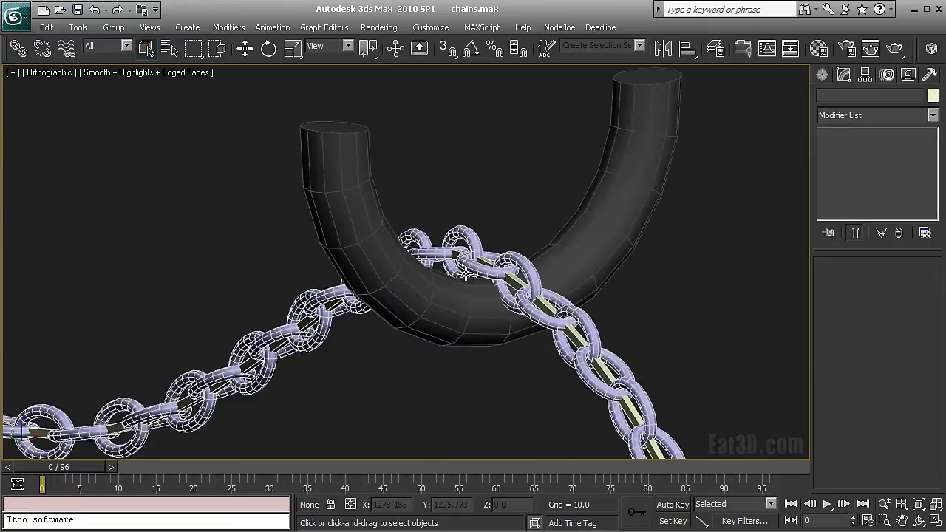
click(566, 287)
scroll(565, 287, up, 6)
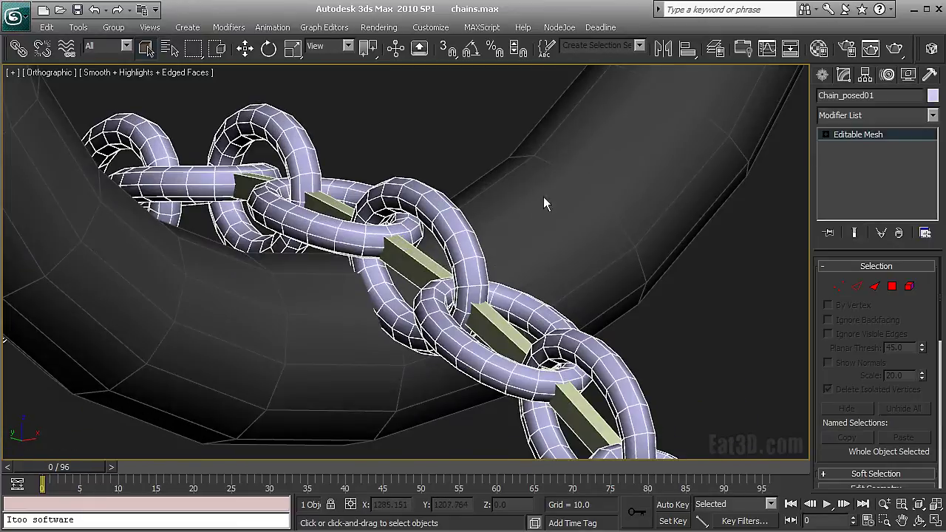
Apply a Skin Wrap modifier to Chain_posed01 and add Ctrl_chain_posed01 as its control object
click(878, 120)
text(skin)
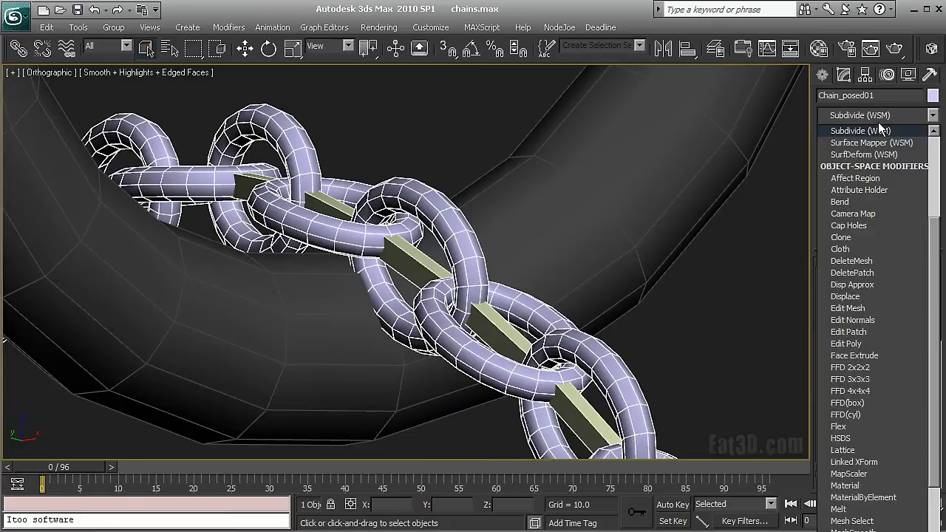
click(850, 343)
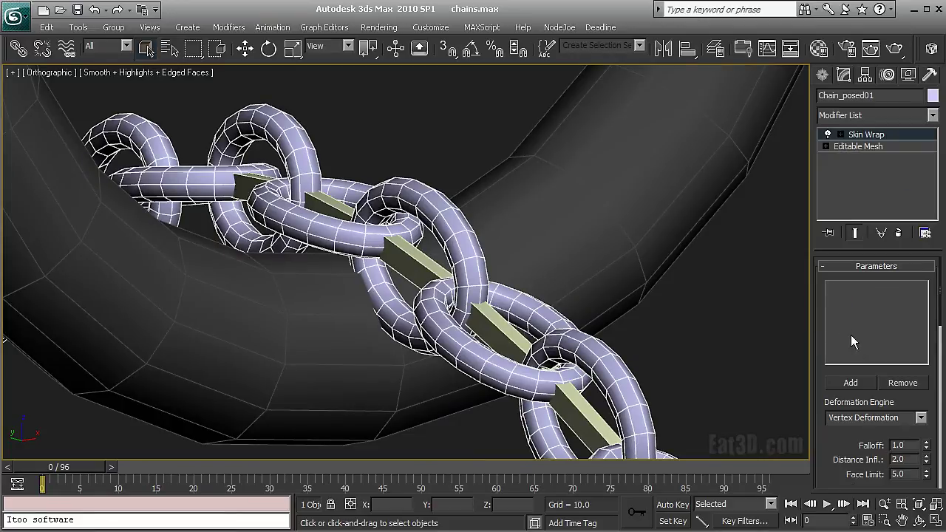
middle_drag(725, 319, 661, 232)
scroll(684, 250, up, 3)
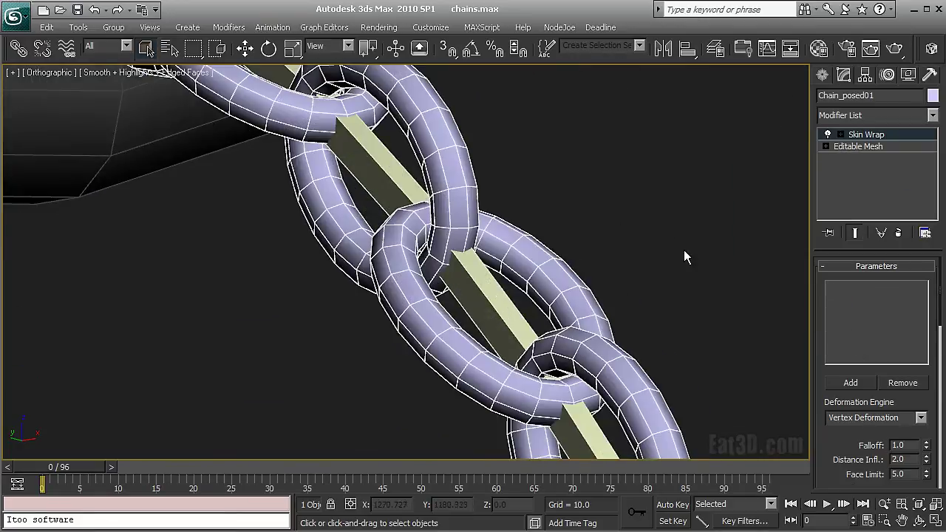
click(854, 383)
click(525, 328)
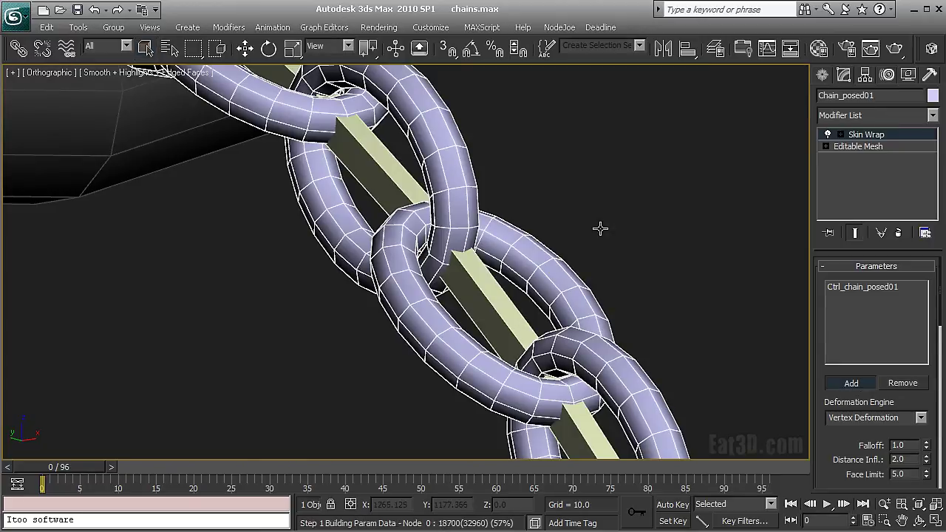
middle_drag(595, 232, 624, 264)
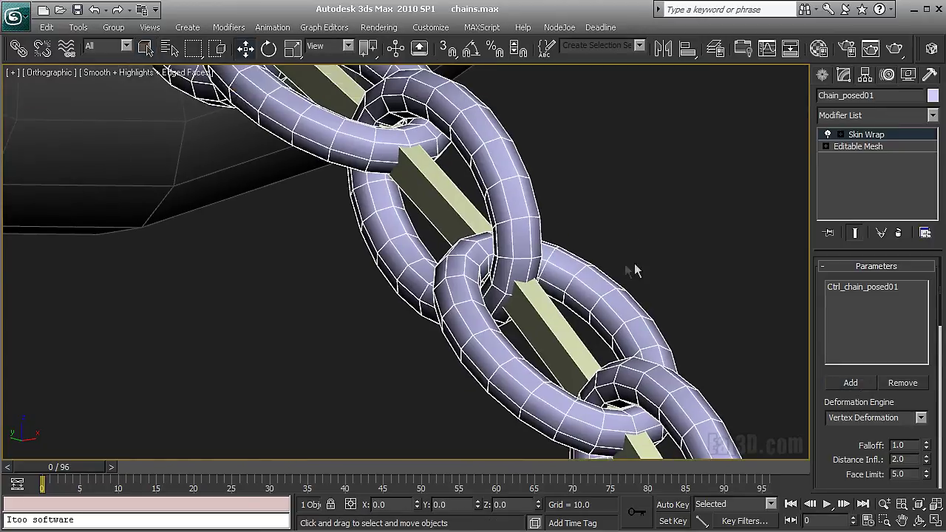
Freeze the skin-wrapped Chain_posed01 mesh, leaving its control object selectable
click(555, 371)
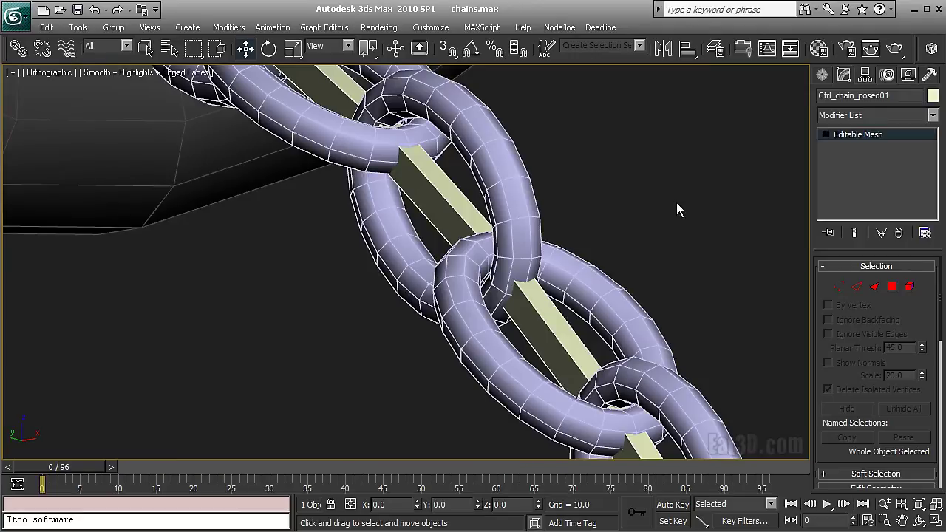
scroll(676, 203, down, 4)
click(644, 221)
click(533, 301)
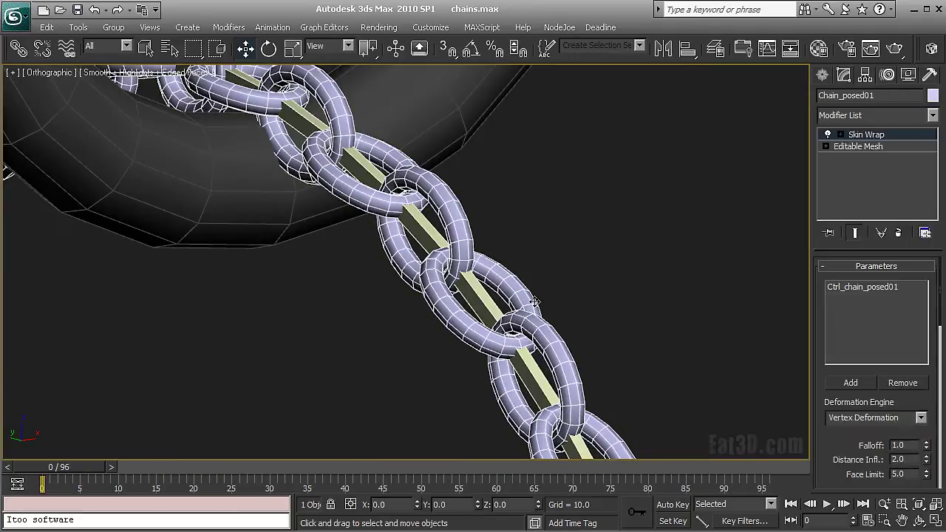
right_click(540, 285)
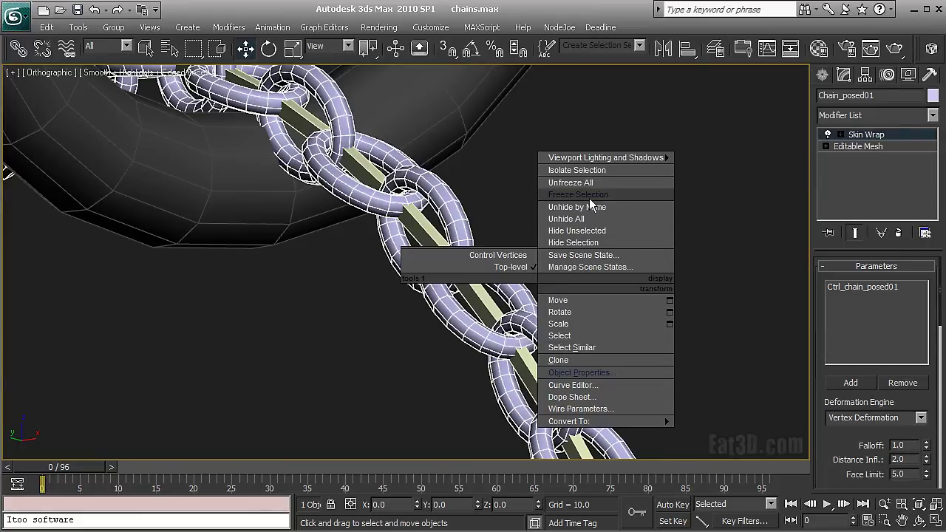
click(588, 204)
click(515, 296)
alt+middle_drag(515, 297, 687, 290)
Select Ctrl_chain_posed01 and apply a Cloth modifier to it
click(640, 298)
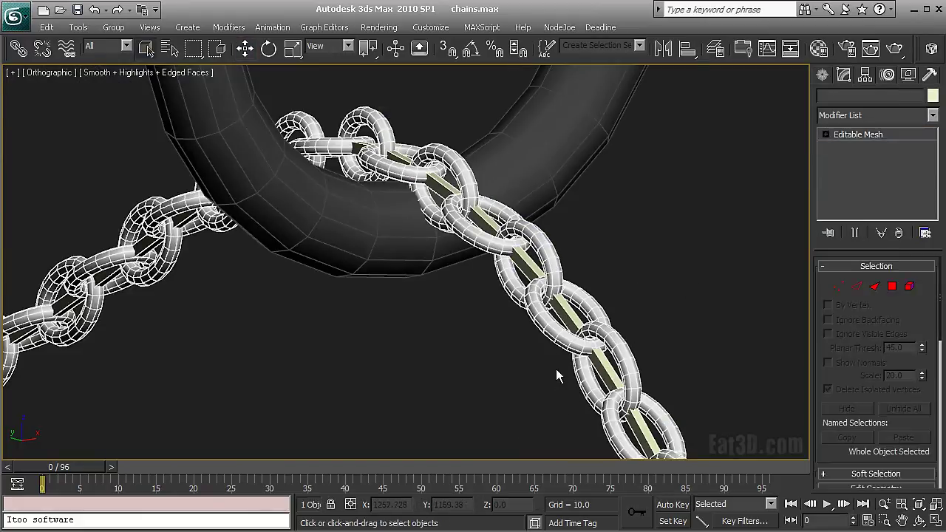
scroll(681, 257, down, 8)
scroll(691, 218, down, 3)
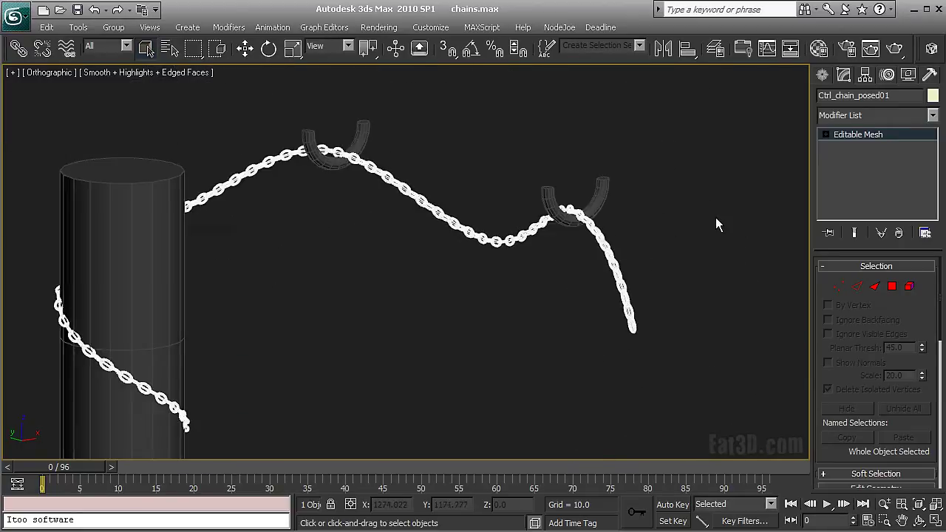
click(827, 114)
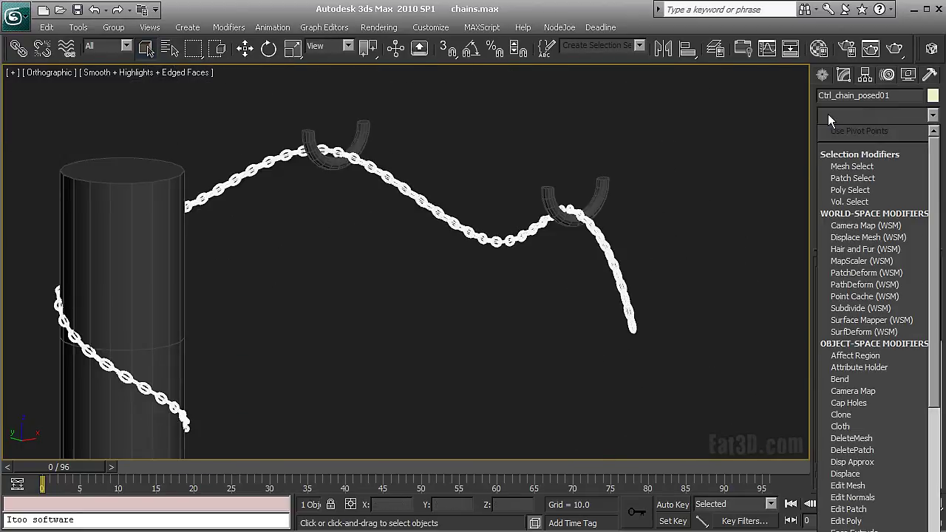
key(c)
key(l)
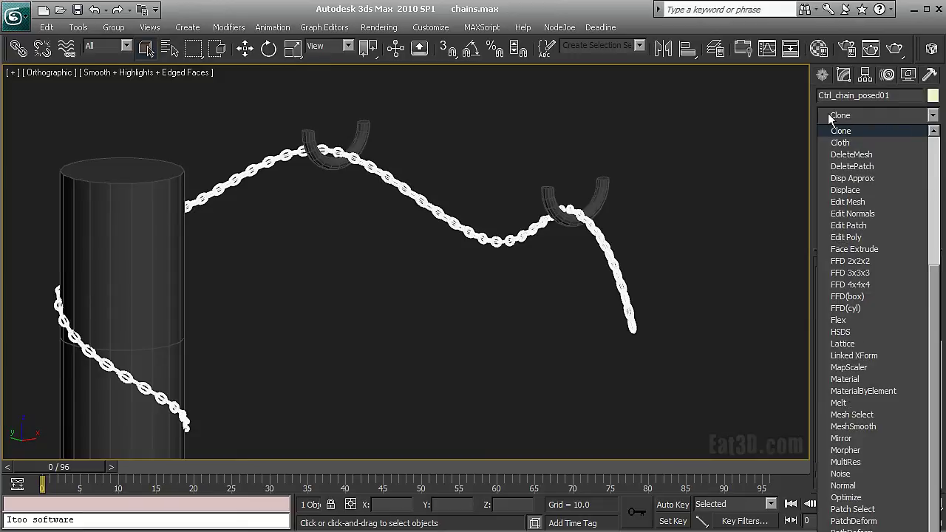
click(840, 143)
scroll(579, 229, up, 5)
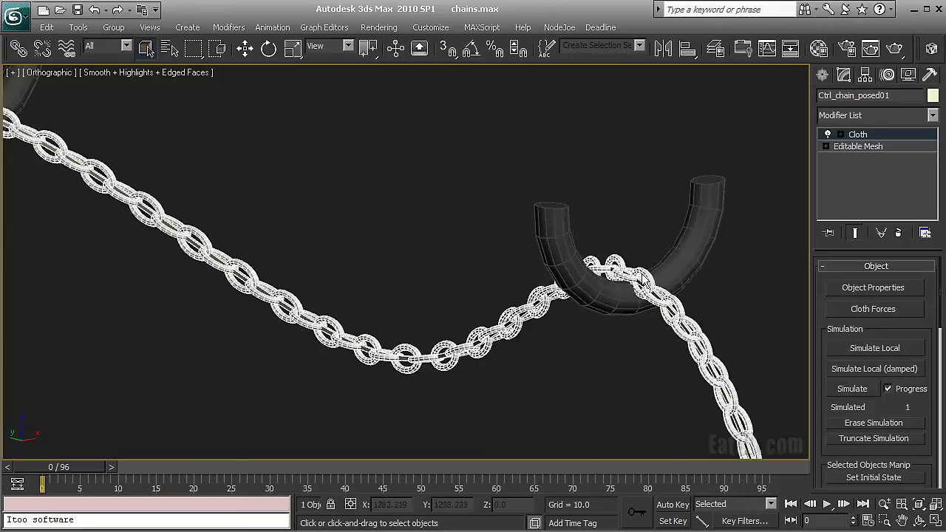
click(856, 287)
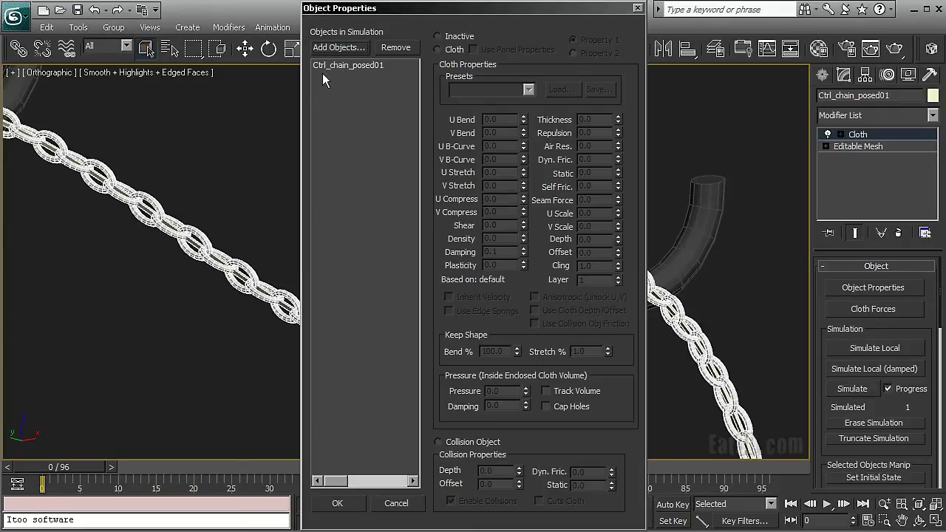
click(333, 44)
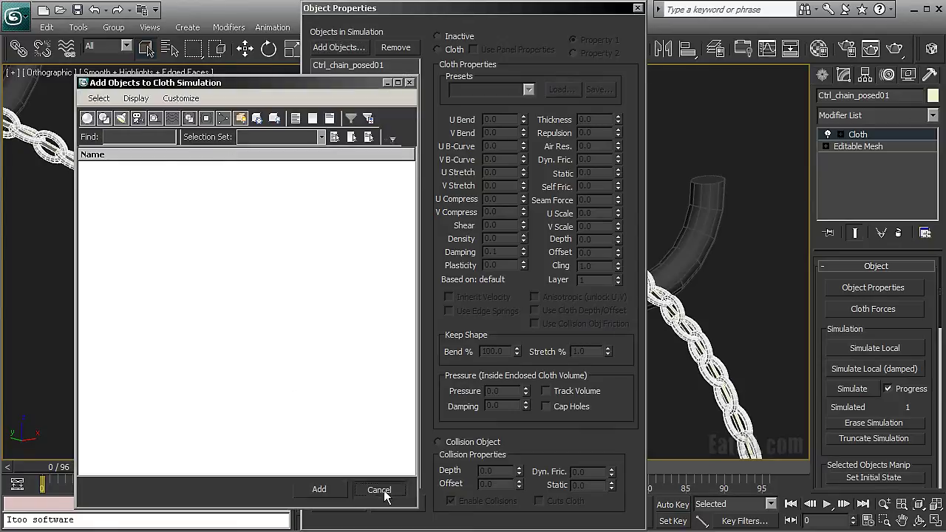
click(378, 489)
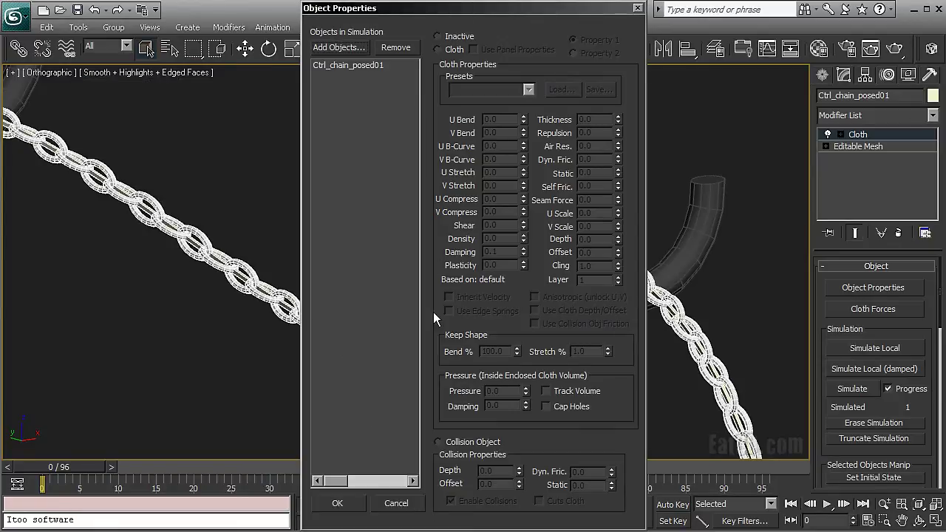
click(637, 9)
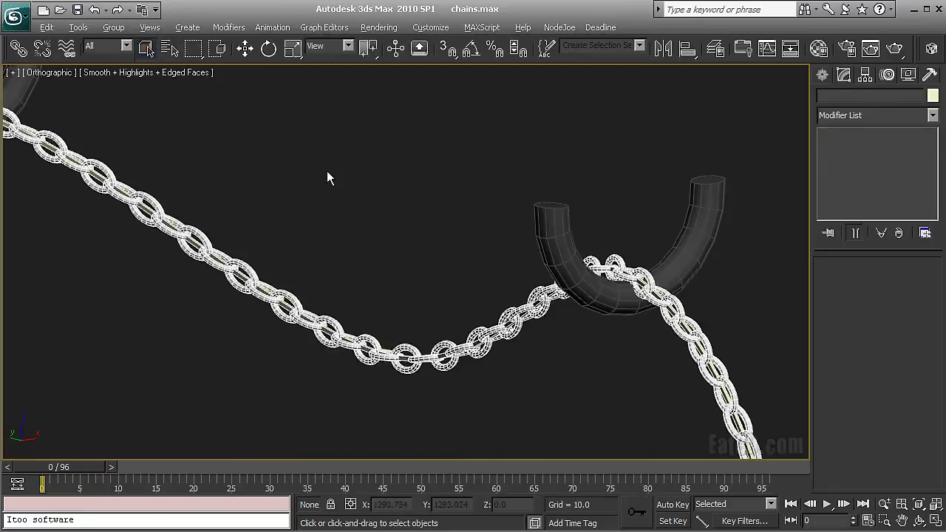
Unfreeze the env layer
click(468, 127)
key(l)
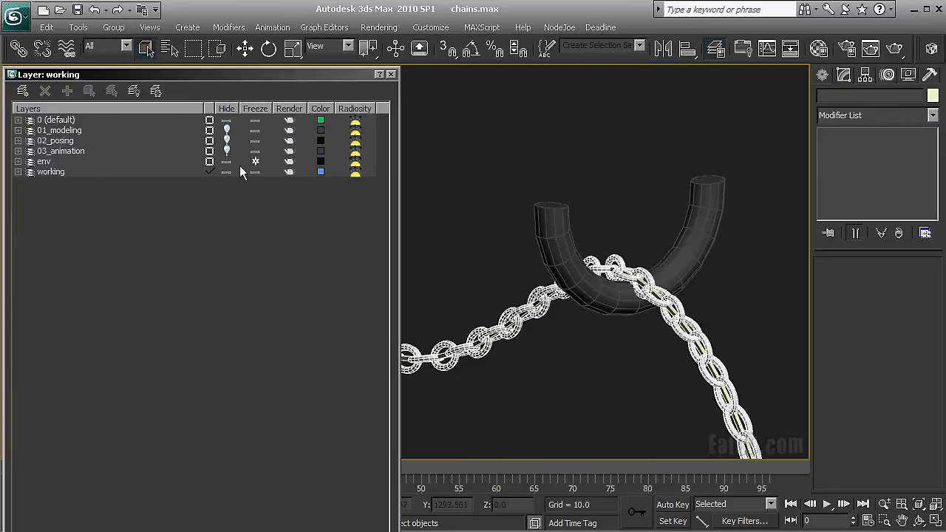
click(256, 161)
key(l)
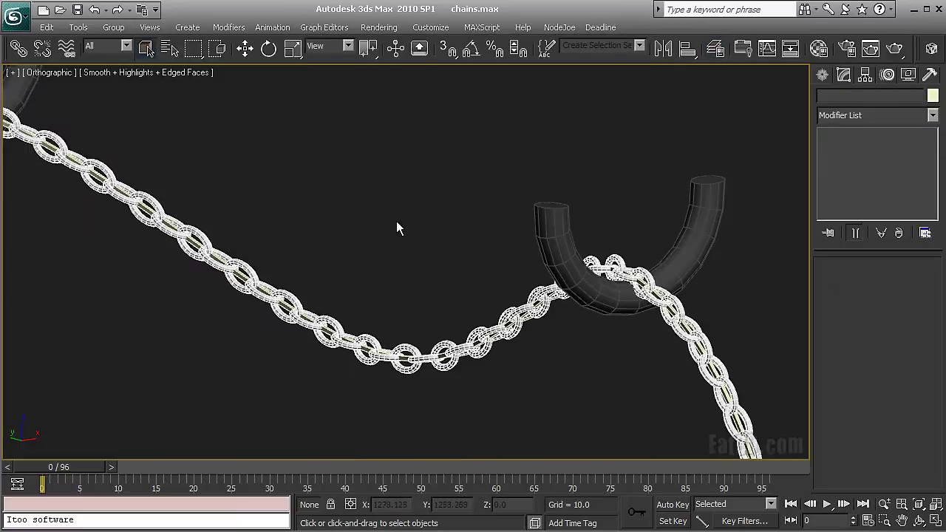
Add Env_Holder00, Env_Holder01 and Env_Pillar to the Cloth simulation of Ctrl_chain_posed01 and make them collision objects
click(505, 317)
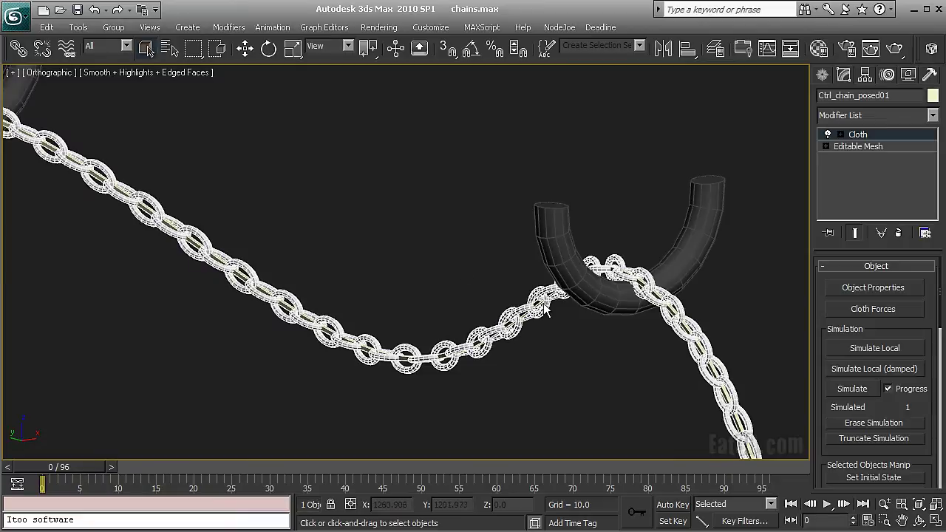
click(888, 290)
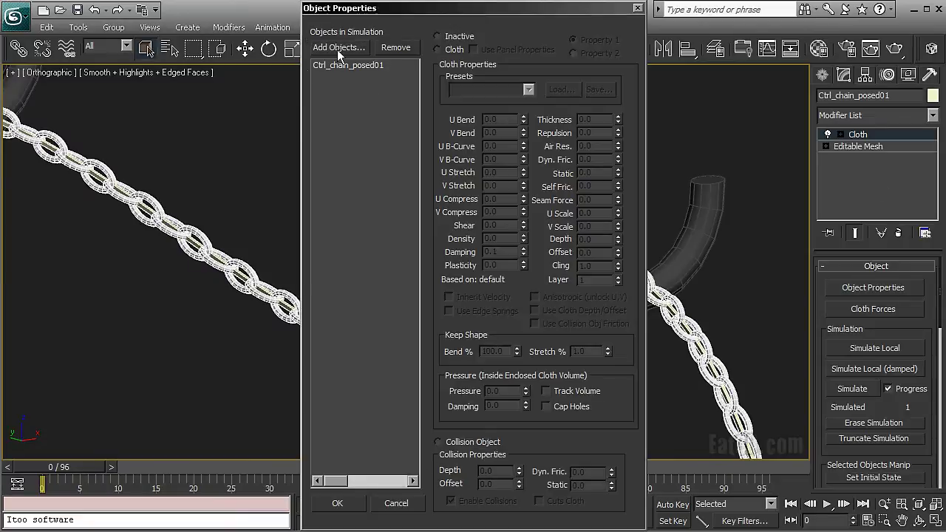
drag(121, 170, 108, 195)
click(319, 487)
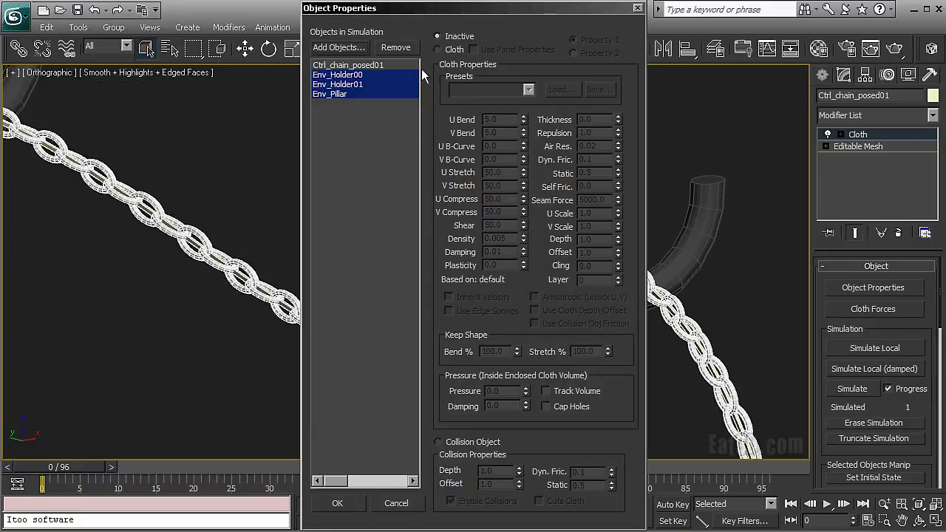
click(438, 442)
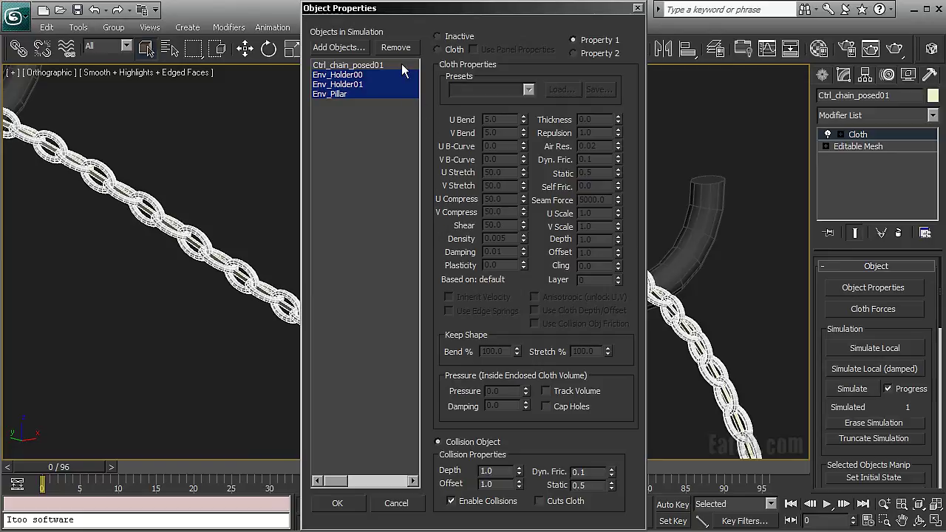
Define Ctrl_chain_posed01 as cloth with the Generic Heavy preset and set its offset to 3
click(362, 65)
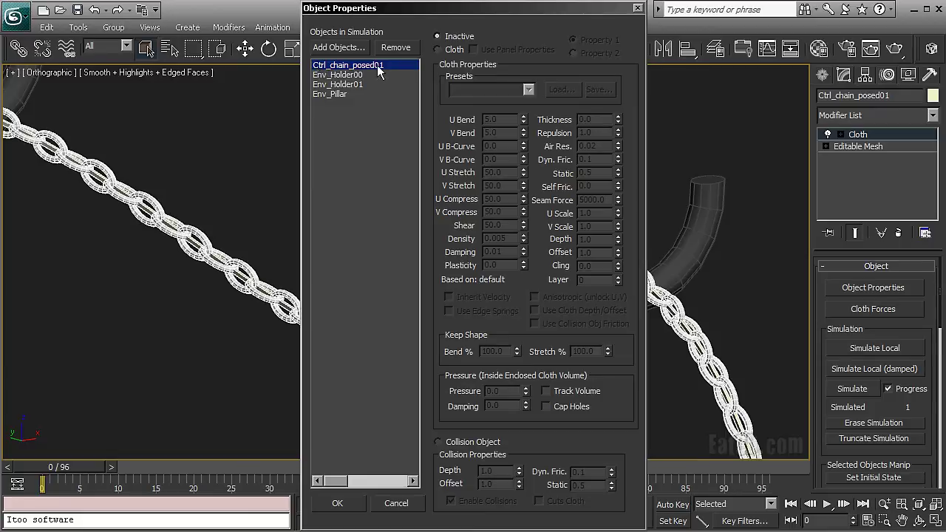
click(438, 50)
click(526, 90)
click(477, 151)
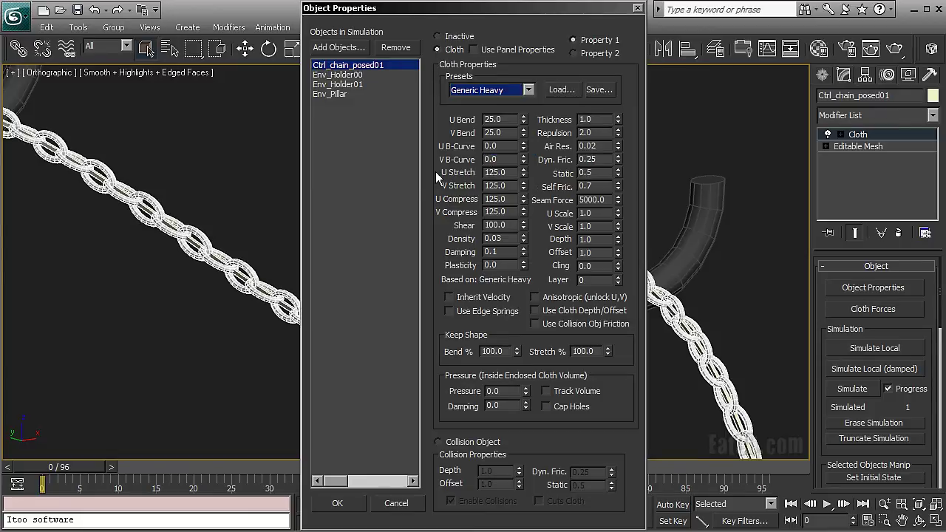
double_click(599, 252)
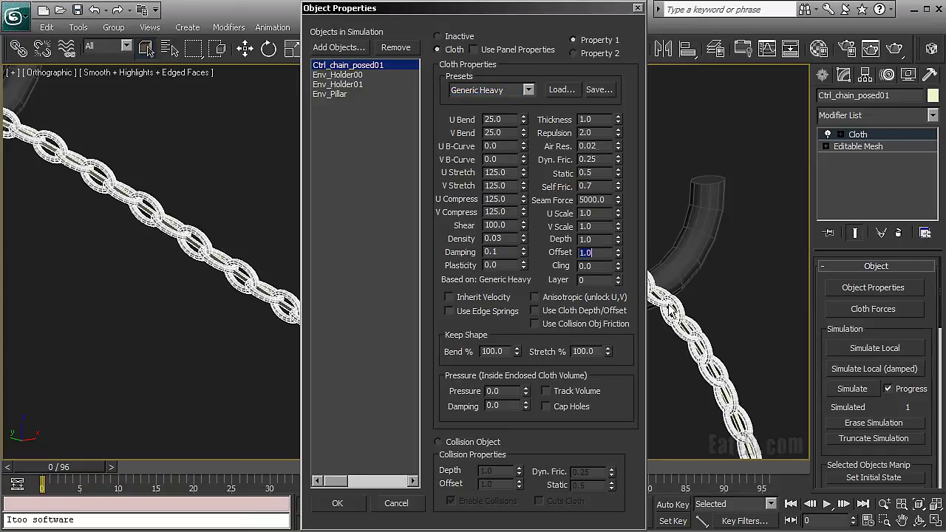
text(3)
click(336, 503)
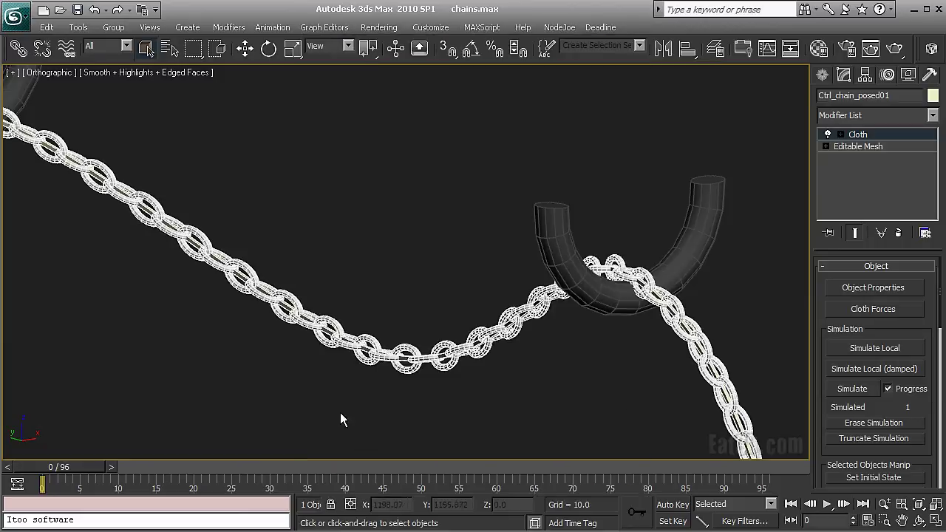
Make a Cloth group from the control-object vertices wrapped around the pillar and set it to Preserve
scroll(437, 327, down, 3)
middle_drag(565, 327, 544, 347)
scroll(604, 293, up, 3)
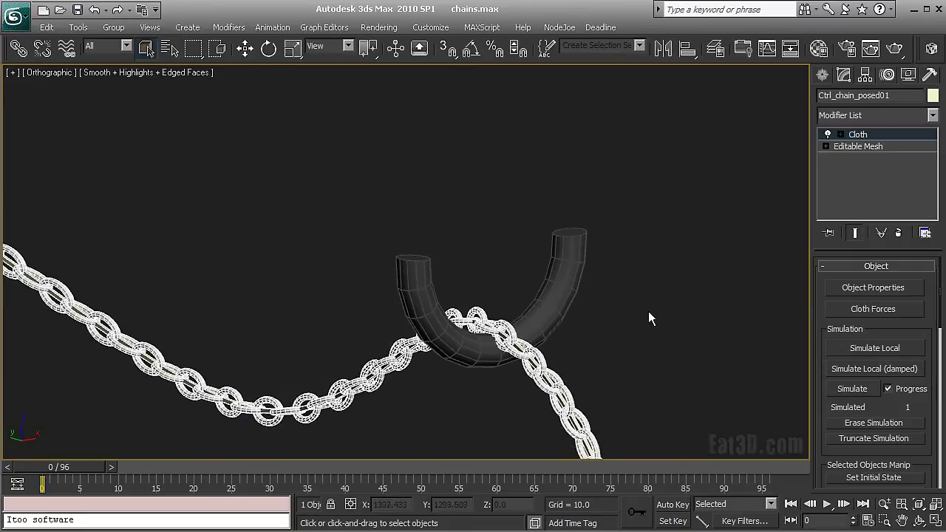
middle_drag(628, 326, 555, 257)
key(1)
scroll(547, 272, up, 3)
key(t)
key(z)
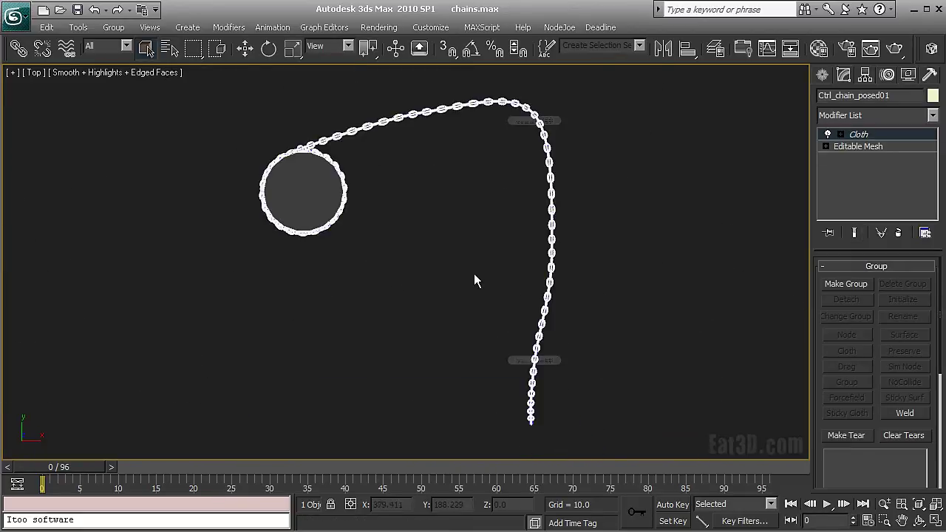
key(f)
drag(331, 162, 476, 447)
click(845, 285)
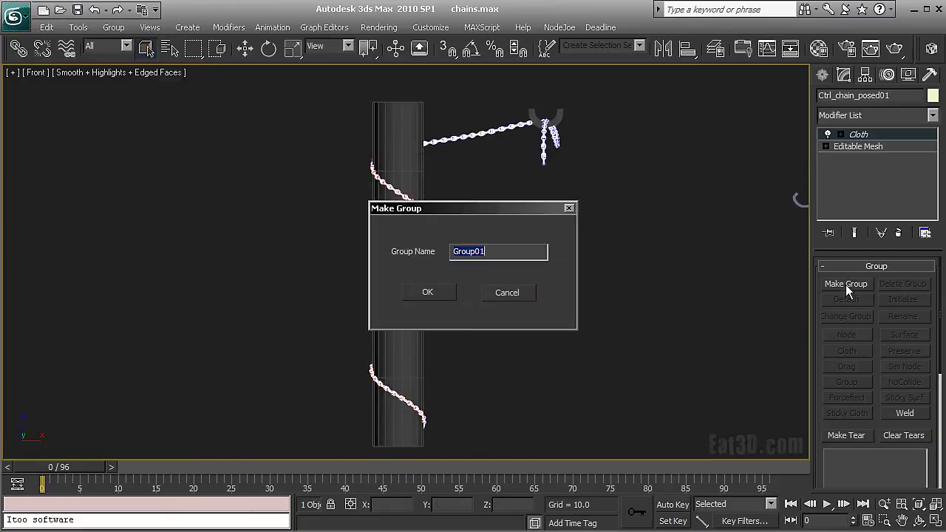
key(Return)
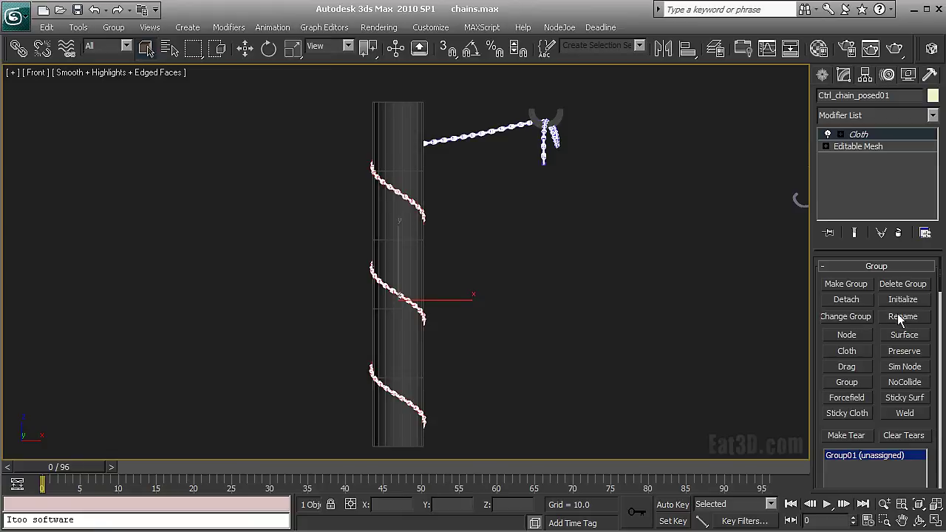
click(903, 351)
Make a second Cloth group from the control-object vertices at the hook nearer the pillar and set it to Preserve
scroll(540, 247, up, 10)
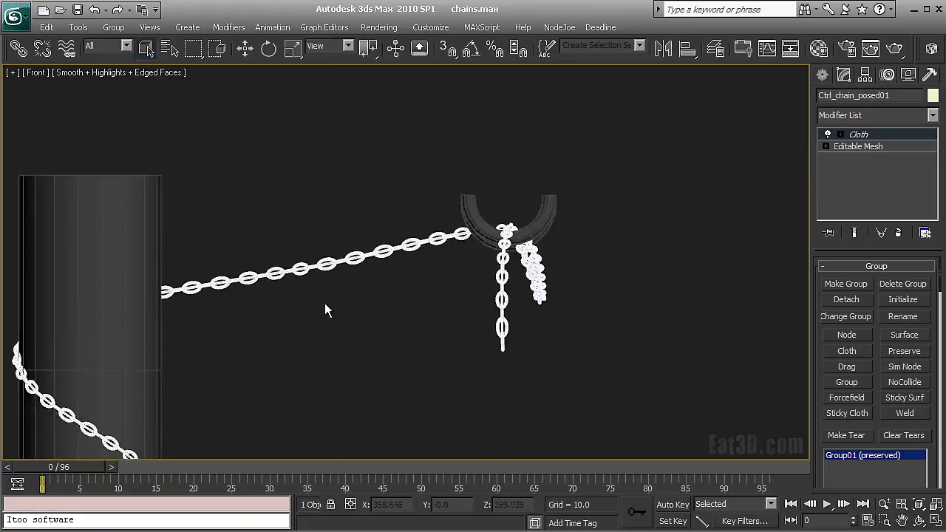
alt+middle_drag(639, 241, 628, 319)
key(t)
scroll(629, 316, down, 5)
scroll(555, 250, up, 10)
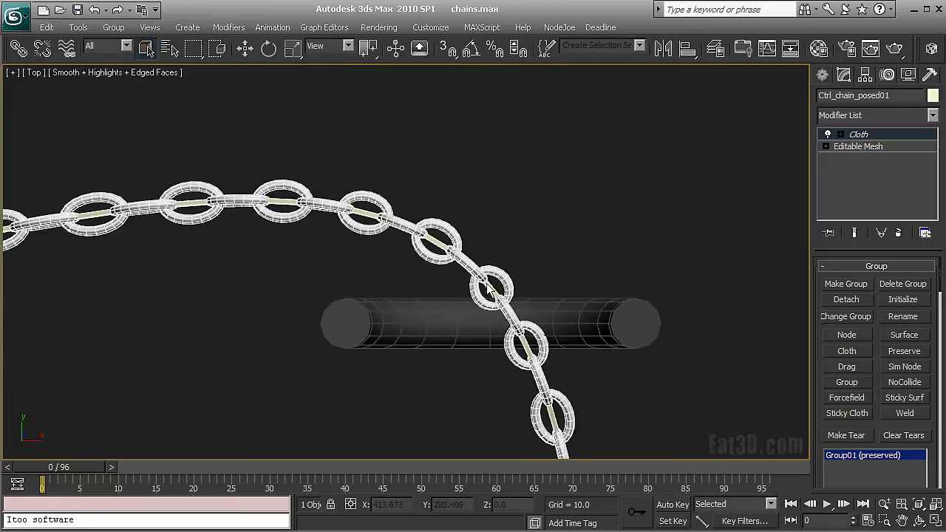
drag(555, 288, 469, 371)
click(846, 286)
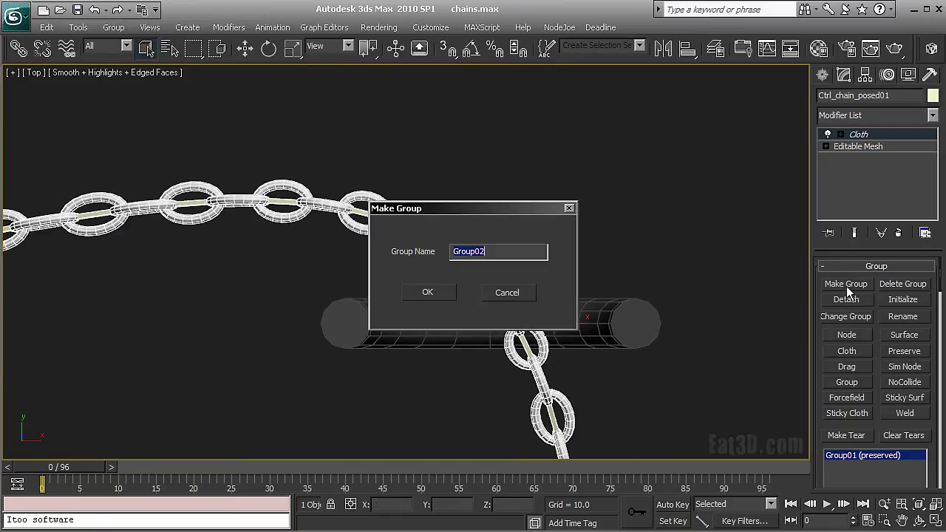
click(436, 294)
click(905, 349)
Make a third Cloth group from the control-object vertices at the hook farther from the pillar and set it to Preserve
scroll(595, 366, down, 6)
middle_drag(607, 378, 632, 103)
scroll(551, 351, up, 5)
middle_drag(562, 355, 525, 293)
drag(415, 282, 516, 364)
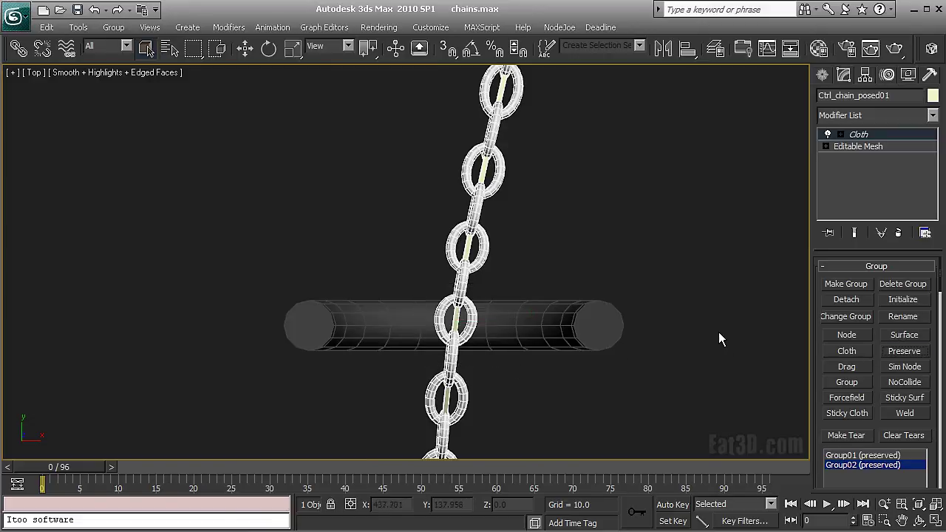
click(845, 285)
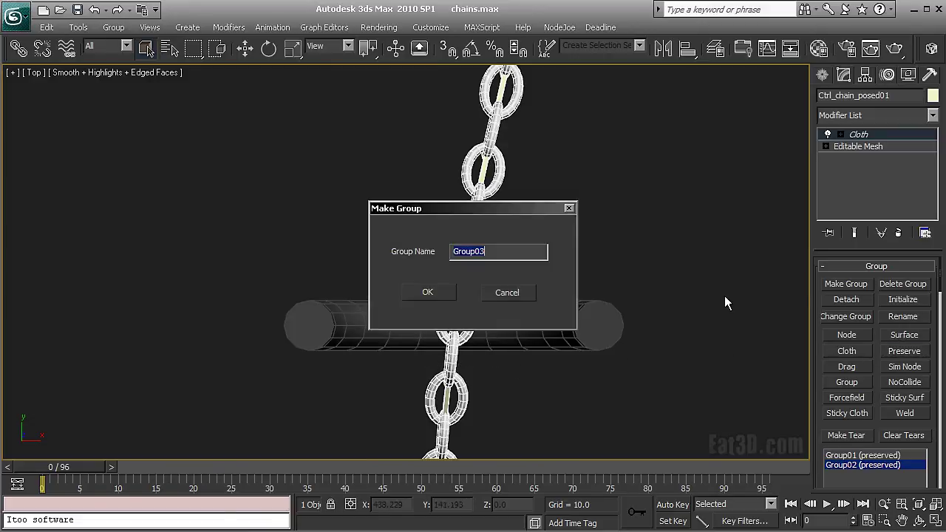
click(427, 292)
click(904, 352)
alt+middle_drag(557, 289, 513, 324)
click(869, 137)
Select Ctrl_chain_posed01, turn off edged faces, run a local cloth simulation and stop it once the chain sags between the hooks
click(737, 209)
middle_drag(672, 236, 602, 277)
scroll(602, 278, up, 2)
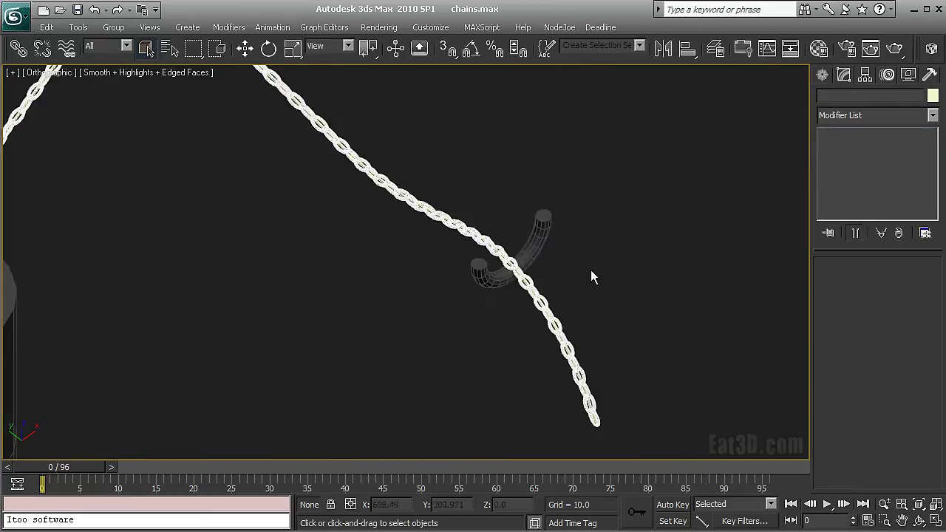
drag(586, 289, 554, 334)
scroll(548, 334, up, 2)
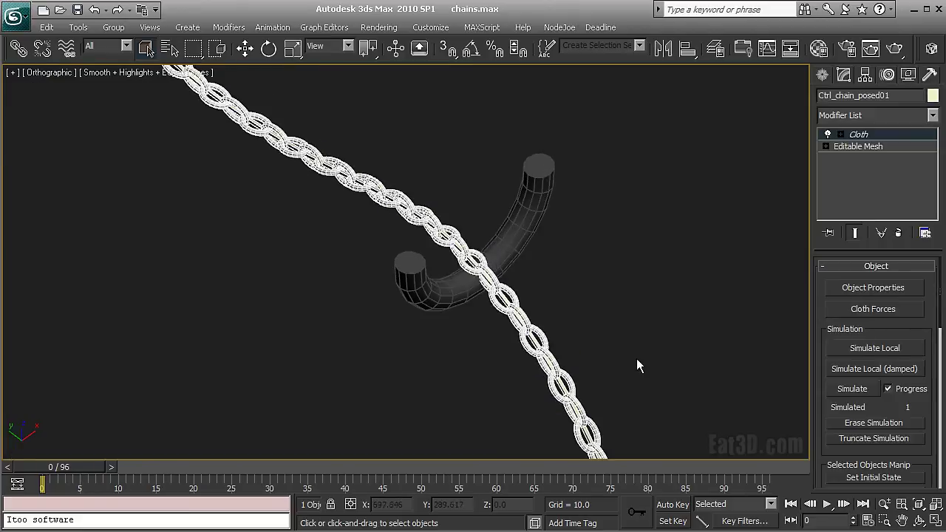
alt+middle_drag(610, 361, 561, 291)
scroll(604, 332, down, 3)
key(F4)
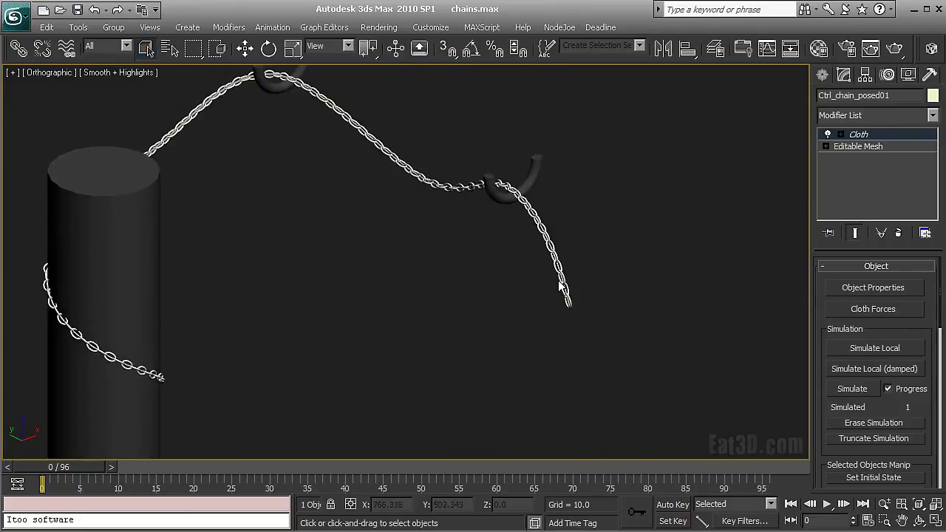
click(850, 348)
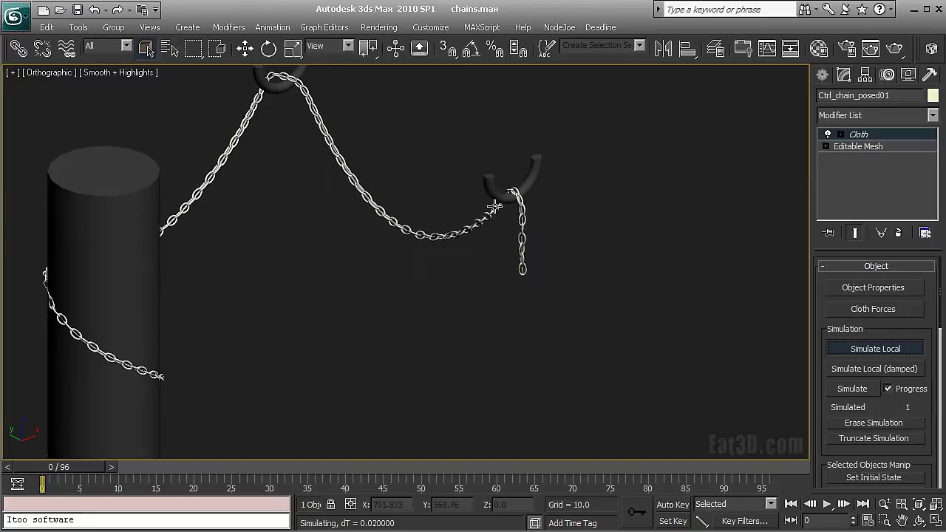
key(Escape)
Inspect the simulated chain at the farther hook and reset the cloth state
scroll(554, 257, up, 3)
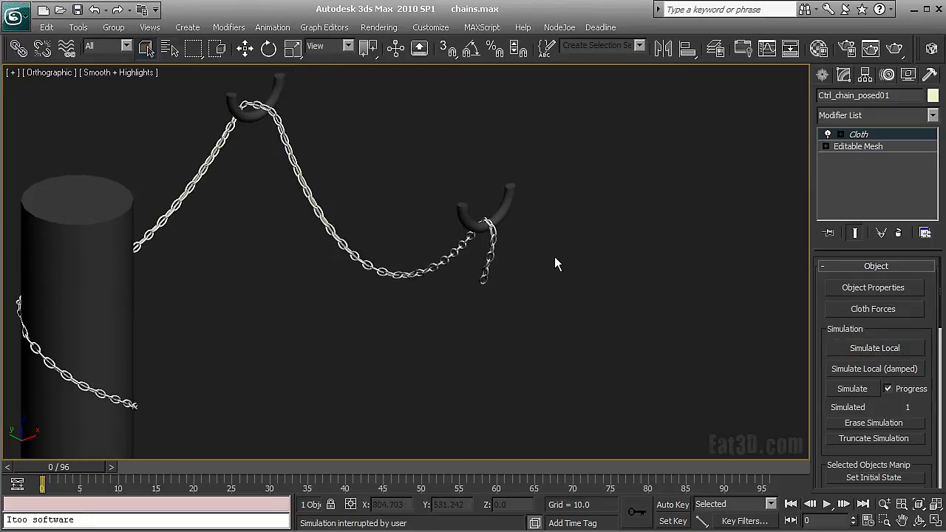
middle_drag(584, 239, 565, 323)
scroll(565, 323, up, 2)
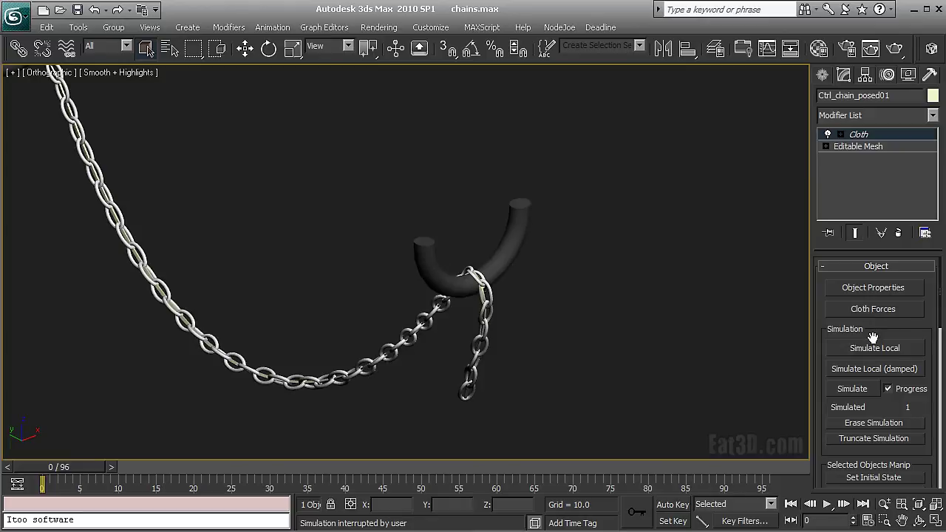
scroll(886, 393, down, 3)
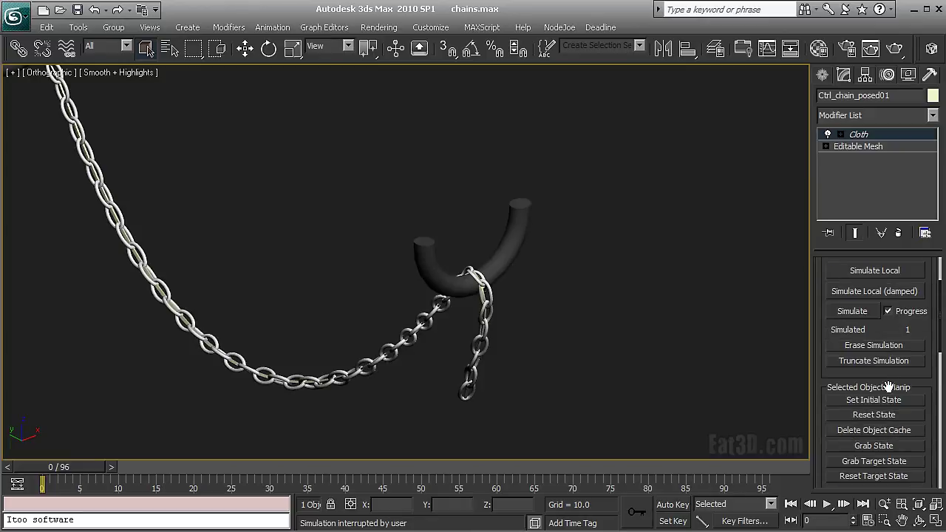
click(874, 415)
scroll(629, 267, up, 3)
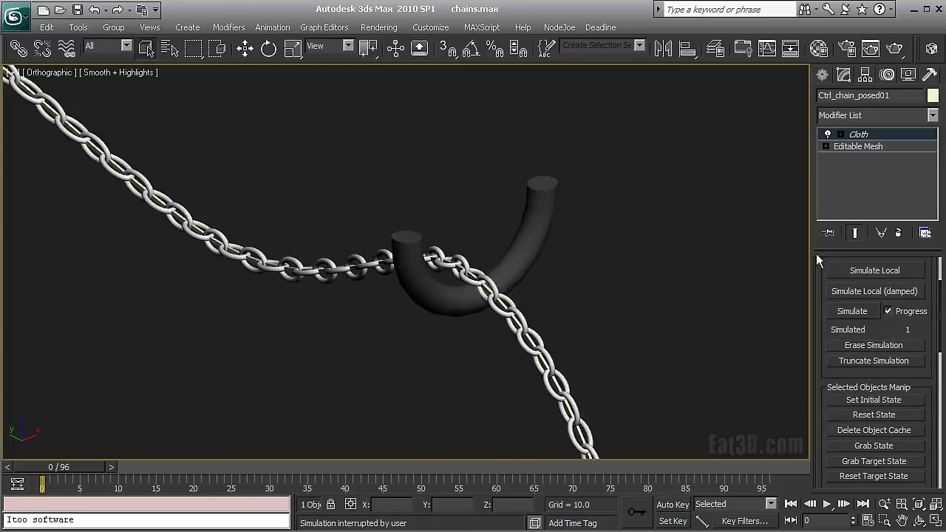
Enter the Cloth group level in the Top view and select Group03's vertices at the farther hook
key(1)
key(t)
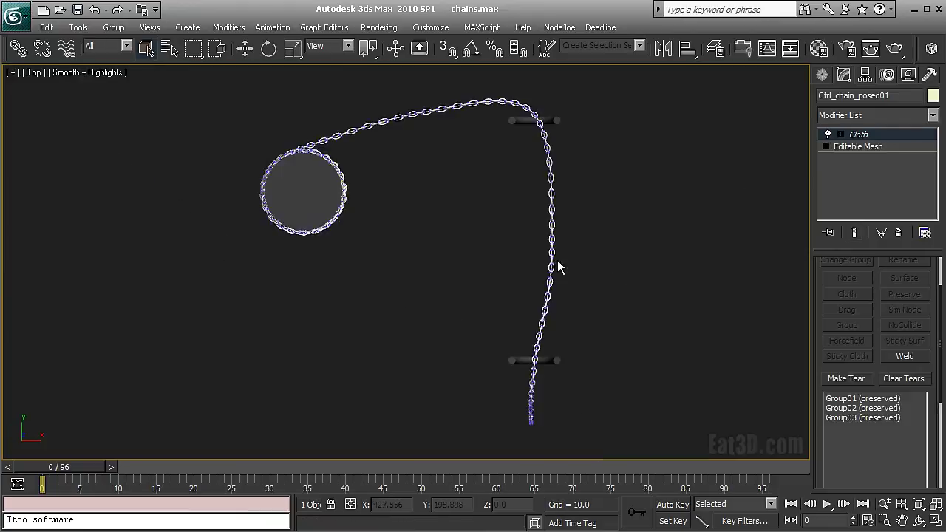
scroll(636, 270, up, 2)
key(z)
click(844, 399)
click(852, 419)
scroll(613, 296, up, 6)
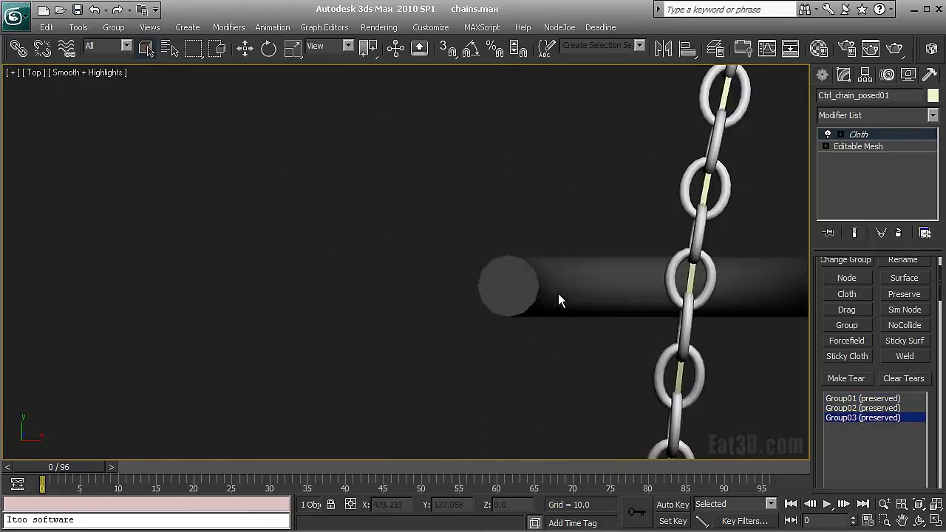
Make Cloth group Group04 from a longer stretch of control-object vertices across the farther hook, using wireframe display
drag(350, 158, 597, 423)
scroll(492, 258, down, 3)
key(F3)
drag(313, 148, 591, 424)
scroll(579, 308, down, 2)
drag(370, 165, 461, 340)
scroll(521, 291, down, 2)
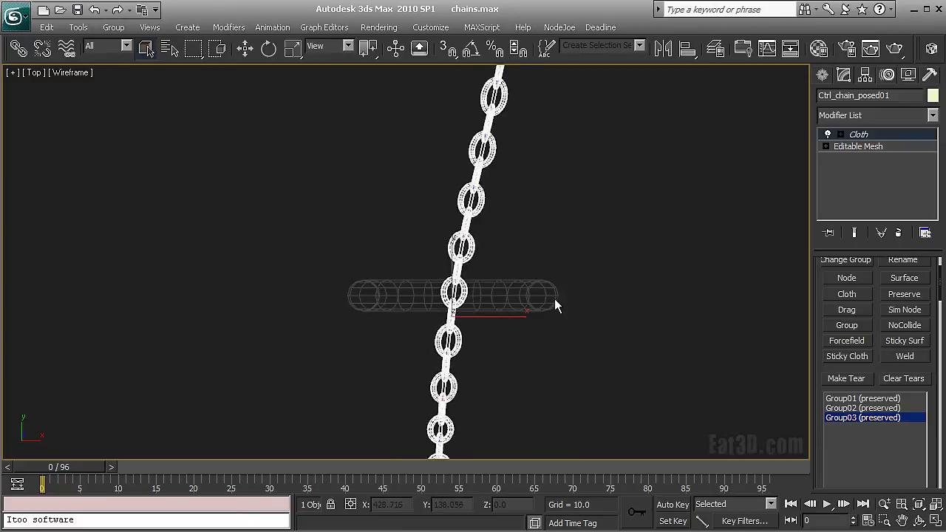
drag(406, 254, 505, 332)
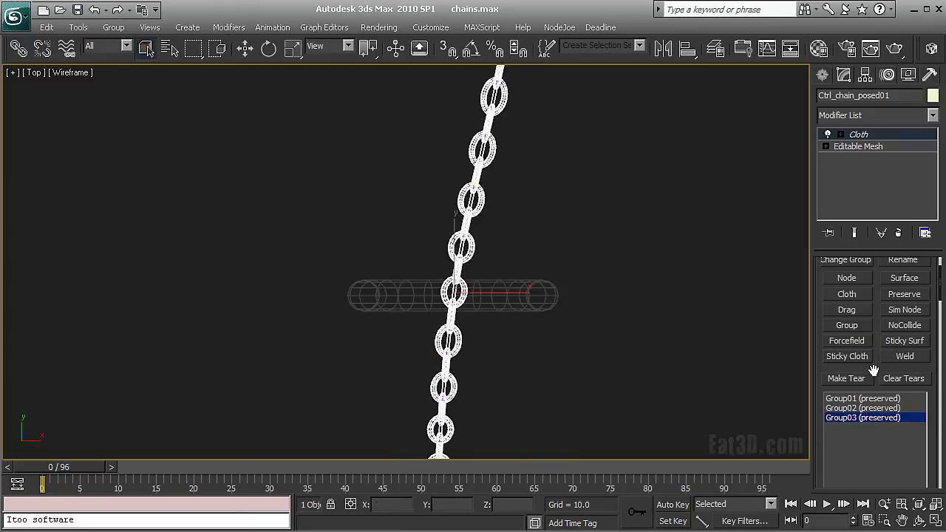
drag(870, 365, 859, 234)
scroll(901, 448, up, 5)
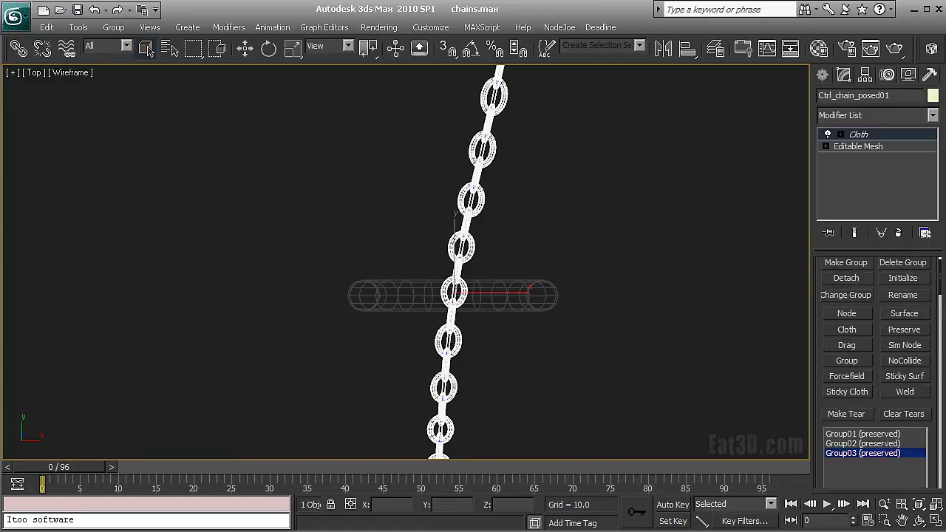
click(864, 263)
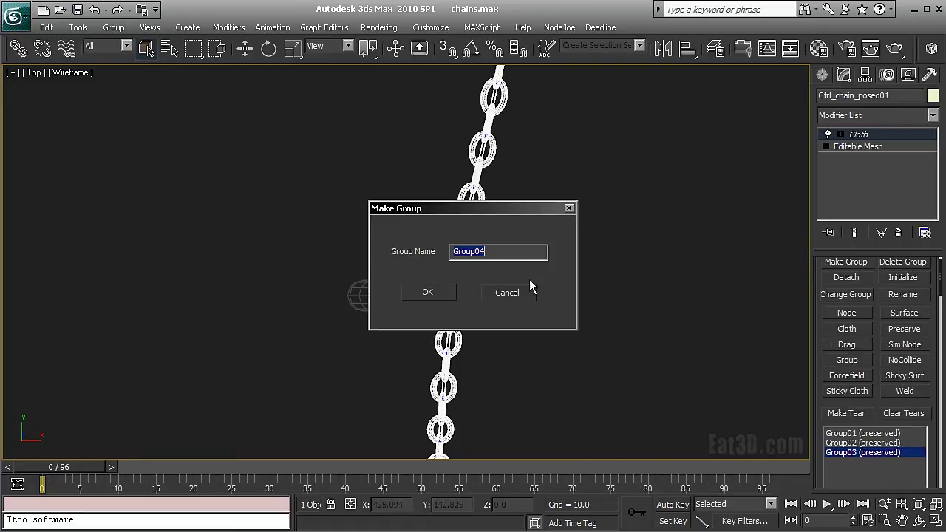
click(433, 290)
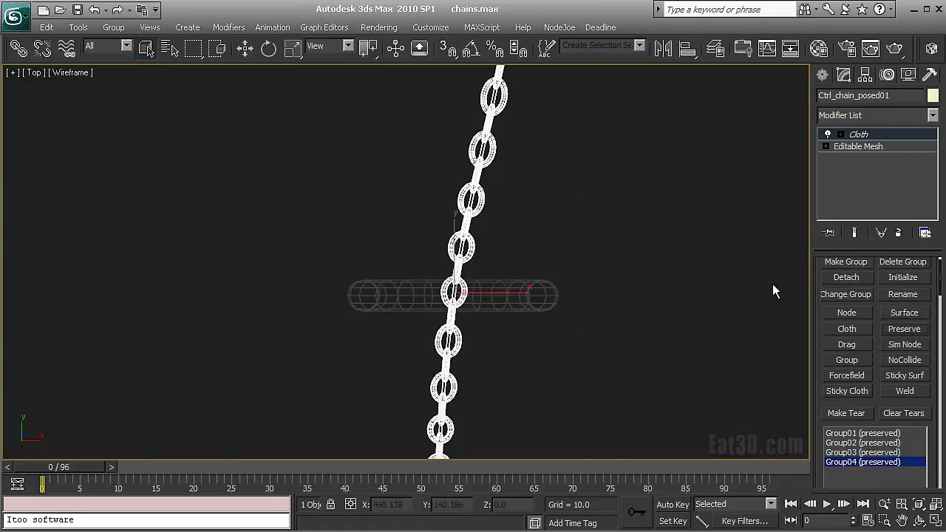
Delete Group03 from the Cloth groups and leave the group level
click(896, 453)
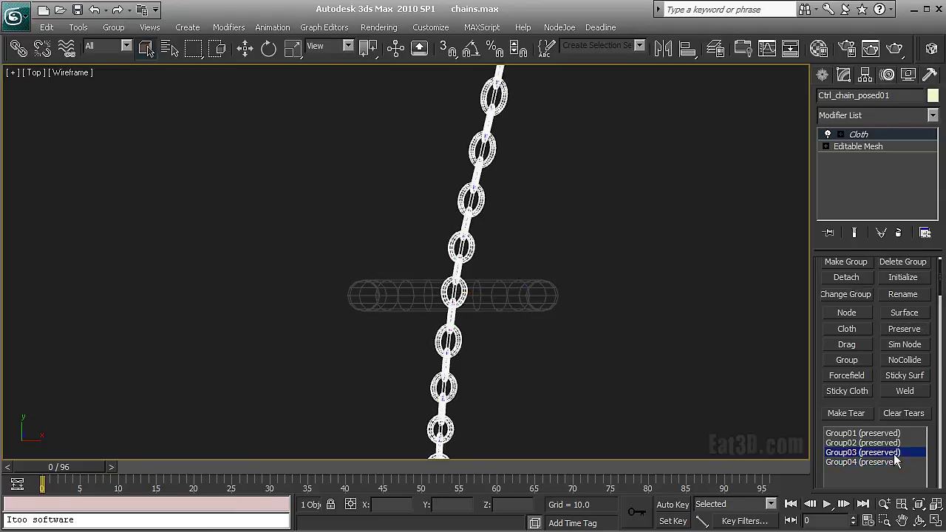
click(917, 265)
alt+middle_drag(624, 198, 796, 172)
click(866, 137)
Reselect Ctrl_chain_posed01, restore shaded display and start a local cloth simulation
click(637, 190)
scroll(638, 190, up, 6)
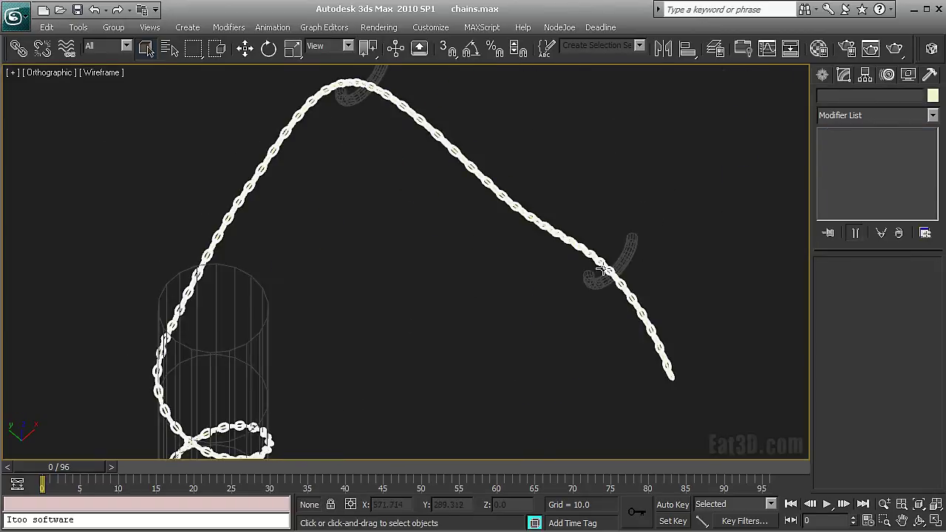
drag(705, 341, 671, 391)
key(F3)
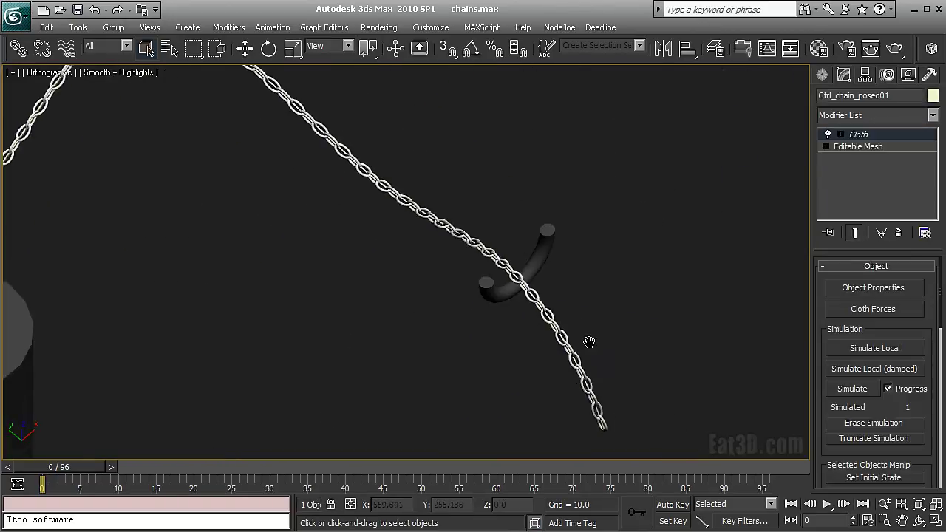
scroll(587, 337, up, 3)
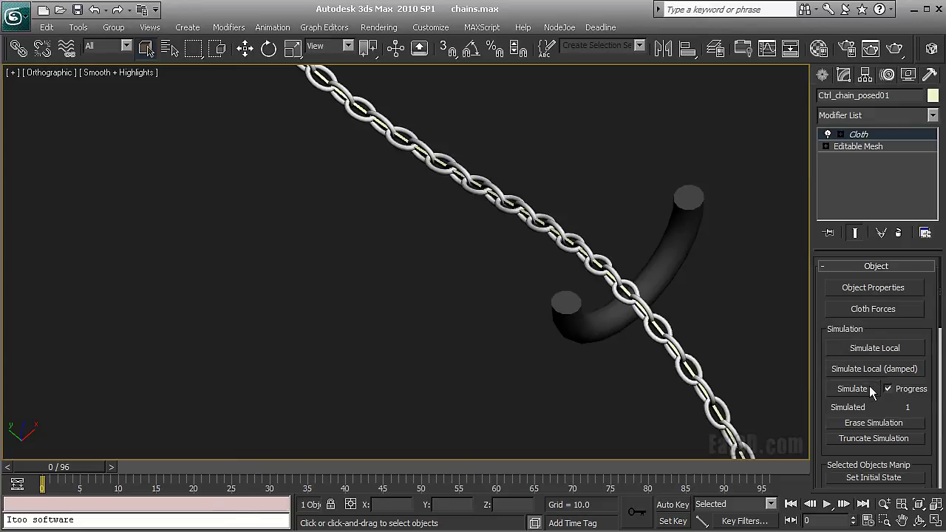
click(876, 345)
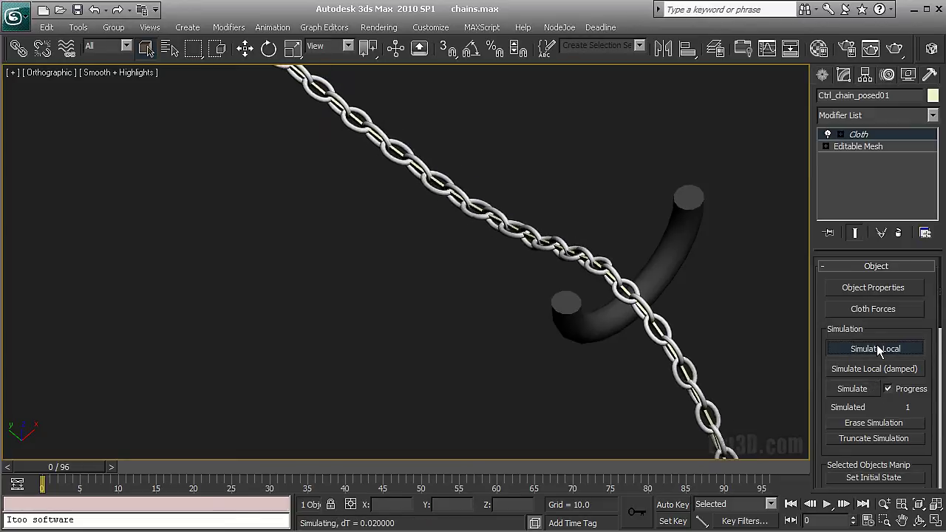
Watch the simulating chain from several angles until it settles on the hooks, and stop the local simulation
middle_drag(673, 438, 721, 370)
scroll(680, 264, down, 2)
scroll(657, 273, down, 2)
middle_drag(657, 270, 768, 323)
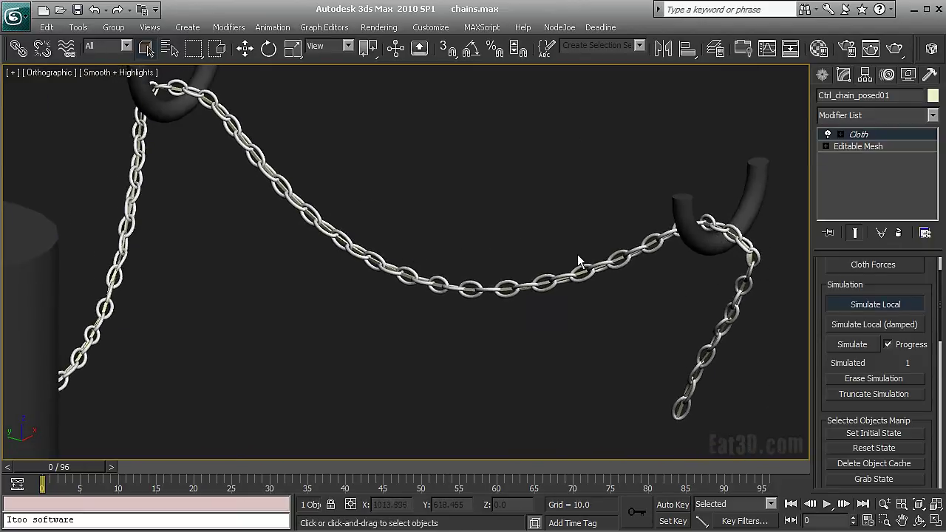
mouse_move(576, 254)
middle_down()
mouse_move(644, 252)
mouse_move(576, 239)
middle_up()
scroll(644, 252, down, 2)
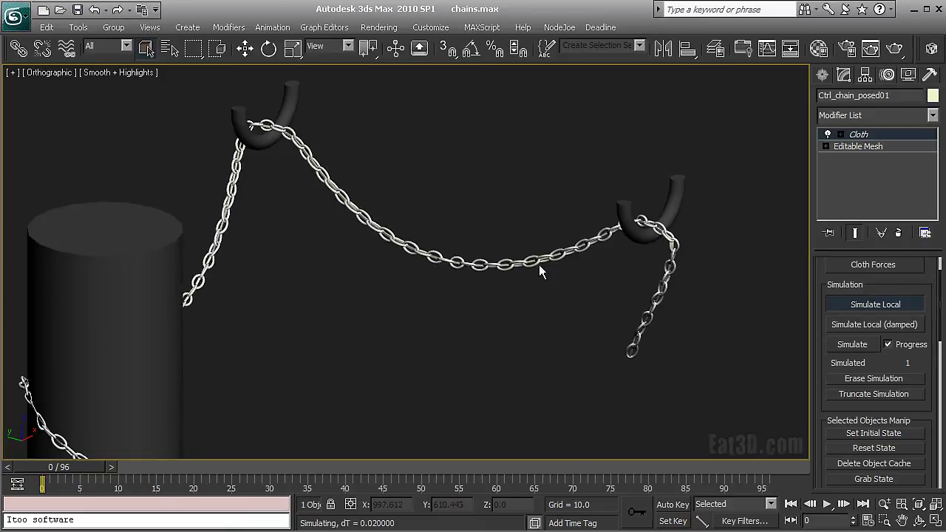
alt+middle_drag(342, 299, 342, 249)
middle_drag(546, 314, 434, 262)
scroll(418, 272, up, 2)
key(Escape)
Attach the Chandelier_attachment01 point helper to the control object at the chain's hanging end with an Attachment constraint
scroll(438, 265, down, 6)
middle_drag(544, 256, 679, 235)
scroll(555, 275, up, 6)
click(495, 243)
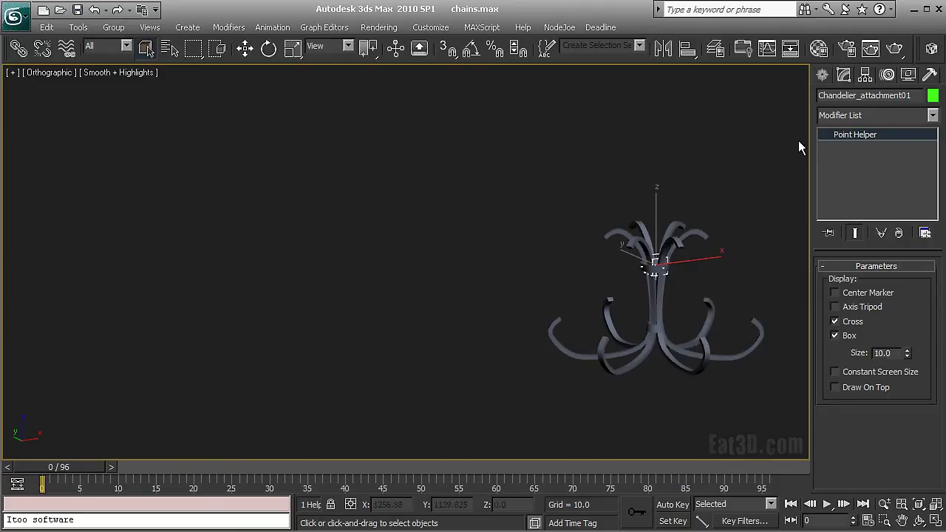
scroll(656, 209, down, 4)
middle_drag(401, 213, 614, 224)
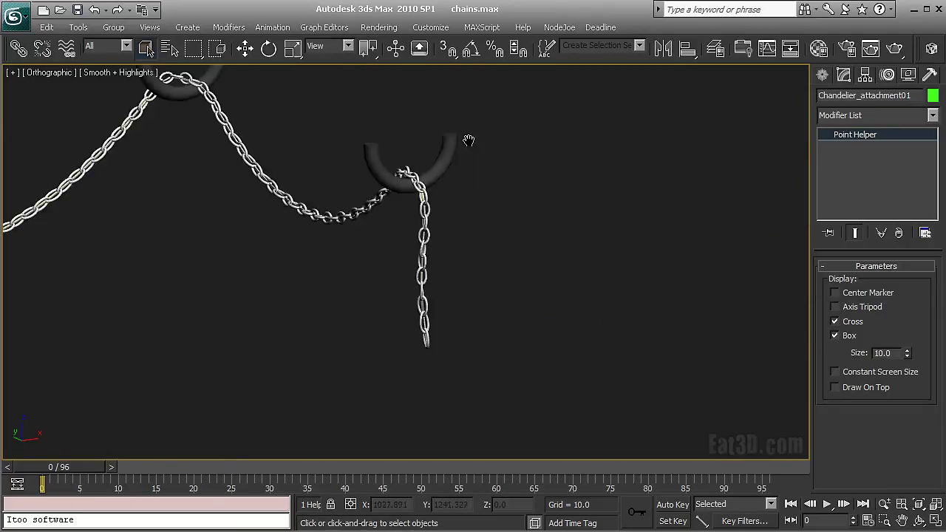
scroll(604, 226, up, 4)
click(887, 74)
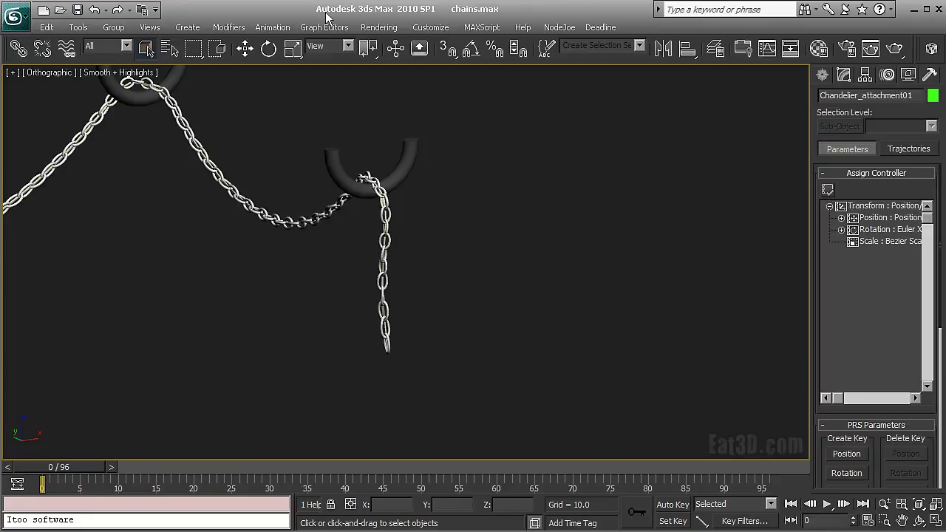
click(272, 27)
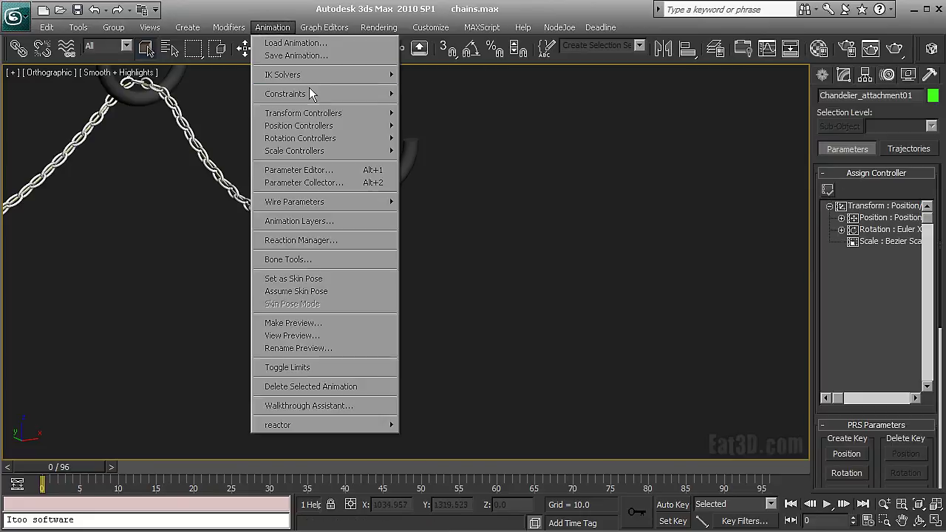
mouse_move(320, 95)
click(429, 91)
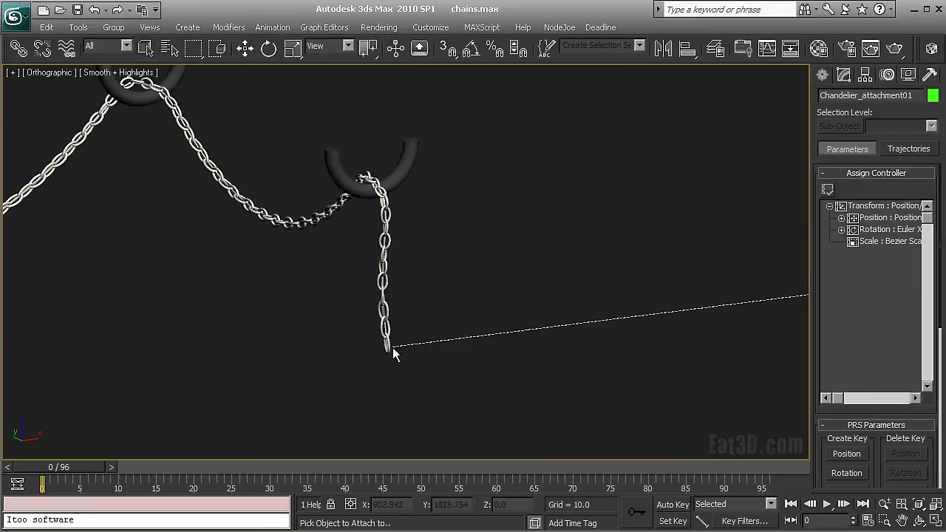
scroll(392, 349, up, 10)
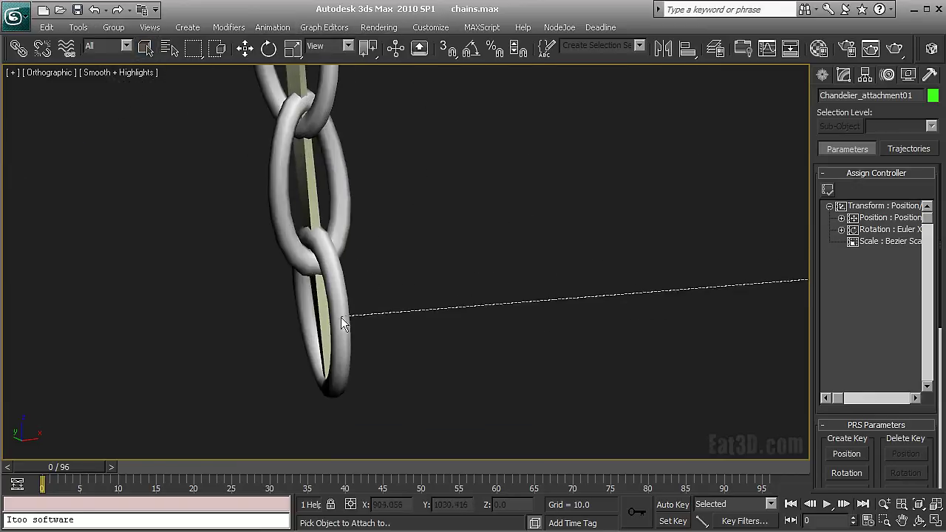
click(329, 314)
scroll(447, 301, down, 4)
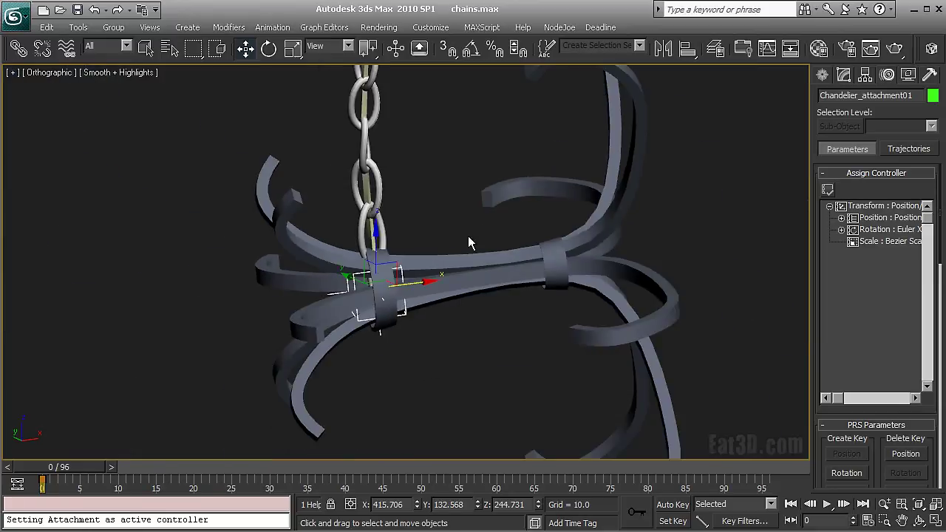
key(e)
drag(357, 240, 512, 231)
right_click(512, 231)
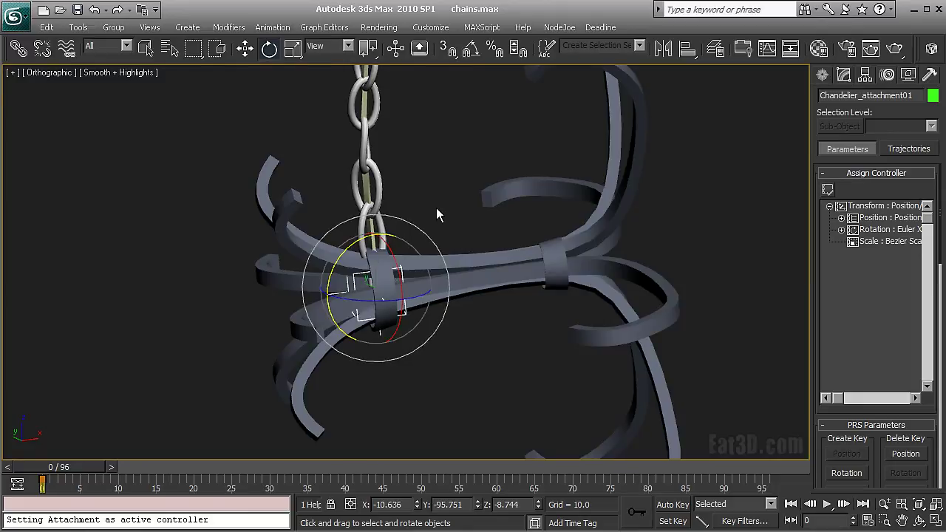
Rotate Chandelier_attachment01 in the Local coordinate system until the chandelier hangs upright from the chain, and clear the selection
scroll(450, 232, down, 3)
alt+middle_drag(397, 244, 524, 224)
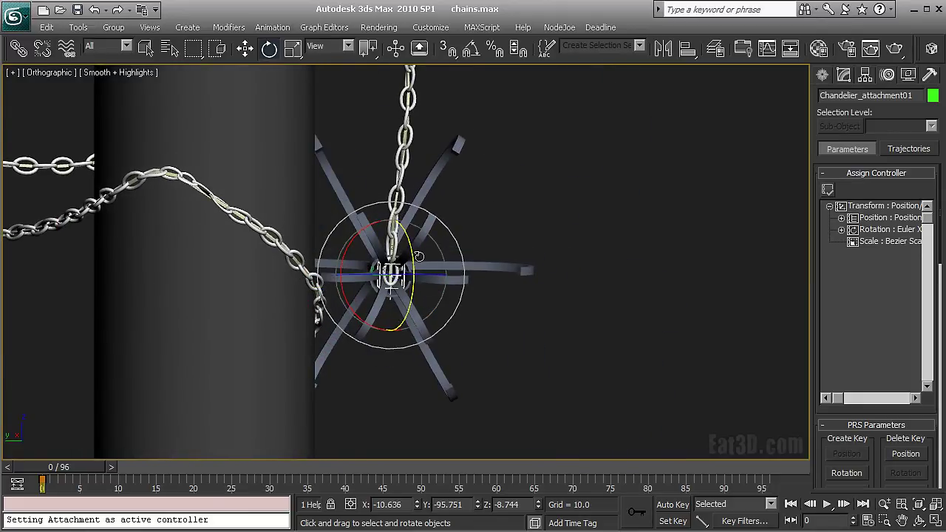
key(e)
drag(408, 254, 432, 124)
alt+middle_drag(453, 191, 439, 195)
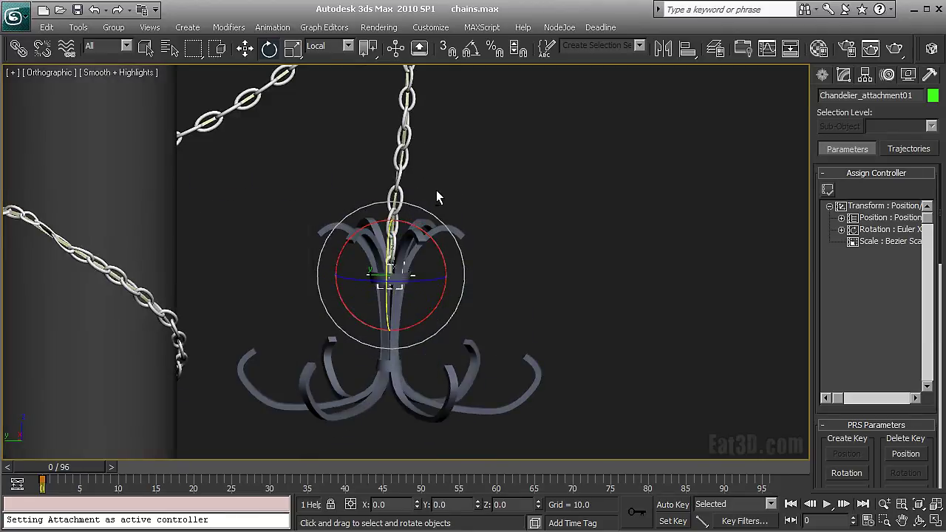
mouse_move(423, 230)
alt+middle_down()
mouse_move(338, 313)
mouse_move(321, 353)
mouse_move(327, 370)
mouse_move(342, 363)
mouse_move(424, 239)
alt+middle_up()
click(843, 76)
alt+middle_drag(644, 189, 550, 184)
click(550, 184)
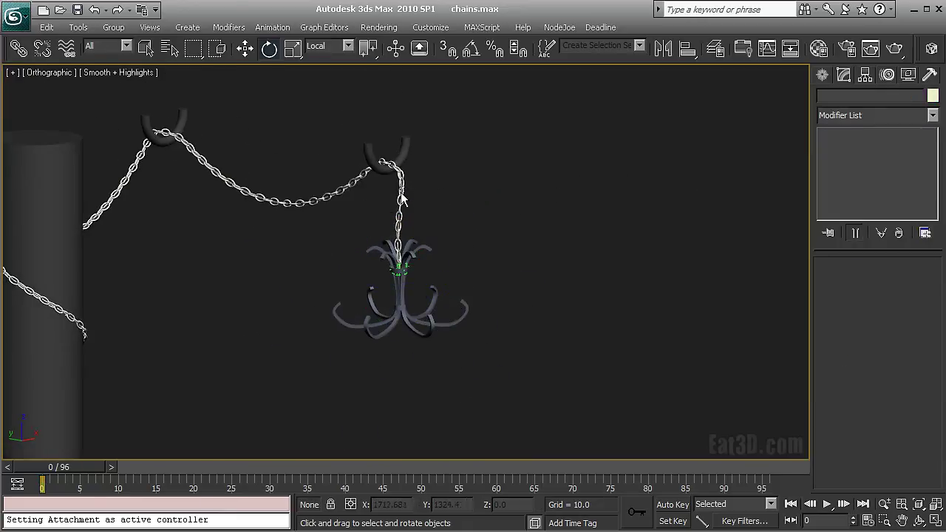
Select Ctrl_chain_posed01, run a local cloth simulation while watching the chandelier follow the chain, and stop the simulation
click(398, 196)
scroll(447, 205, up, 5)
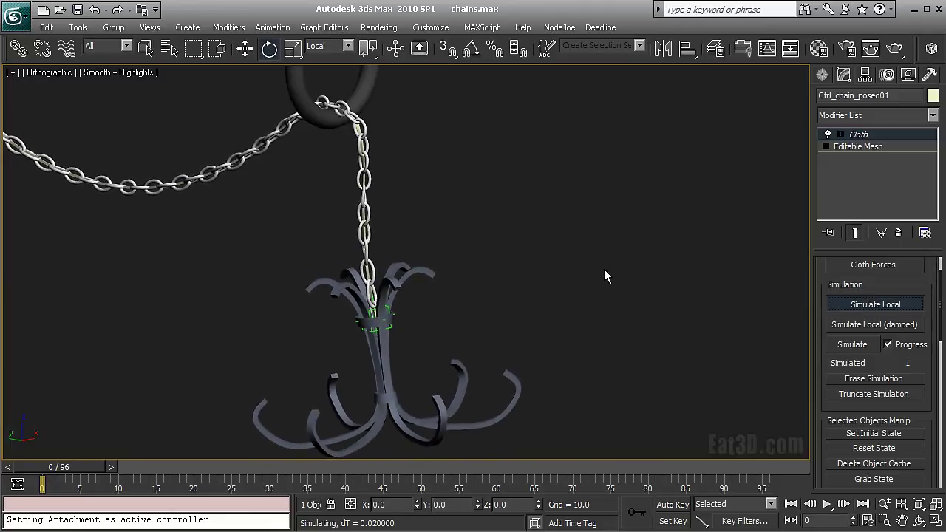
middle_drag(421, 314, 476, 287)
scroll(465, 285, down, 4)
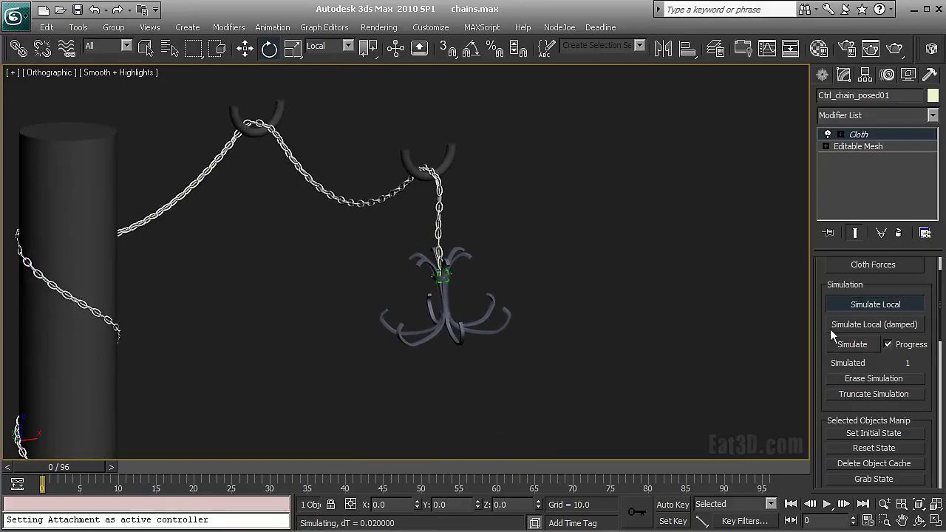
click(859, 301)
Add the Wind_cloth force to the chain's cloth simulation
drag(859, 300, 863, 407)
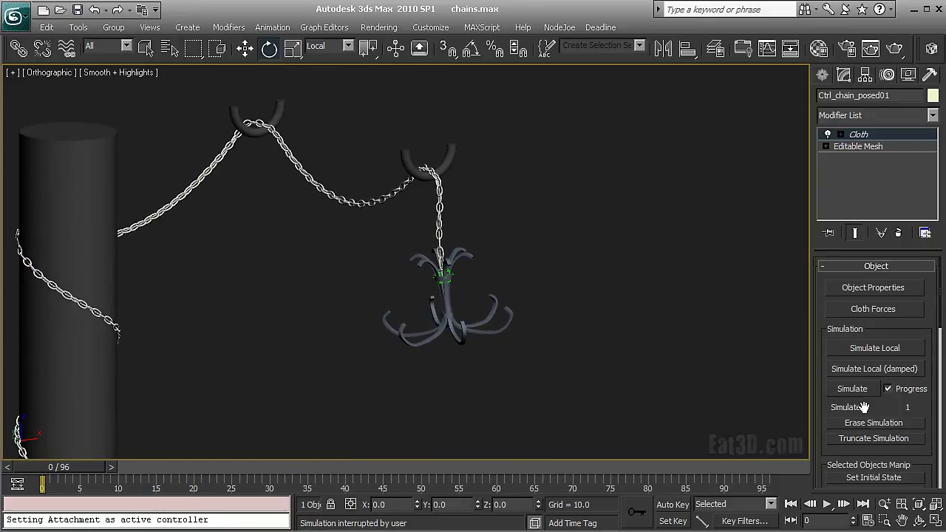
click(872, 309)
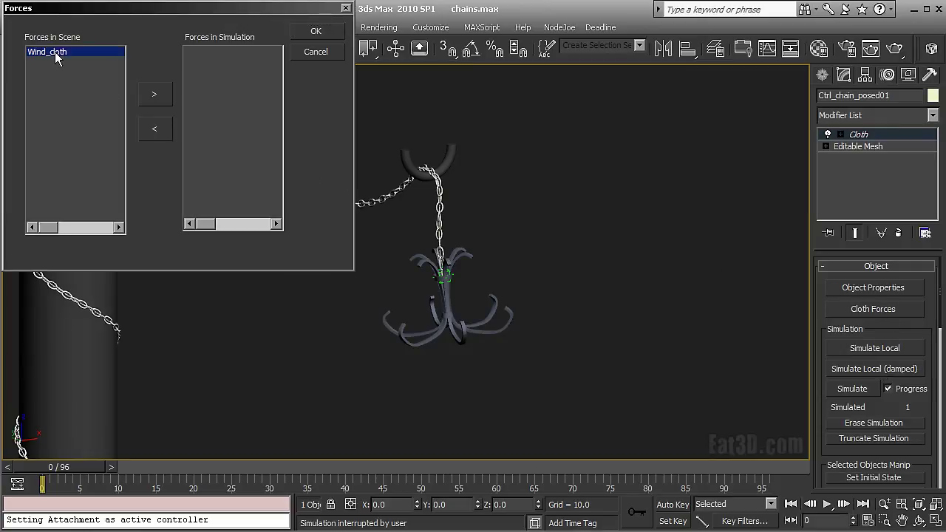
click(315, 30)
middle_drag(395, 199, 406, 225)
scroll(336, 213, up, 3)
middle_drag(614, 228, 667, 250)
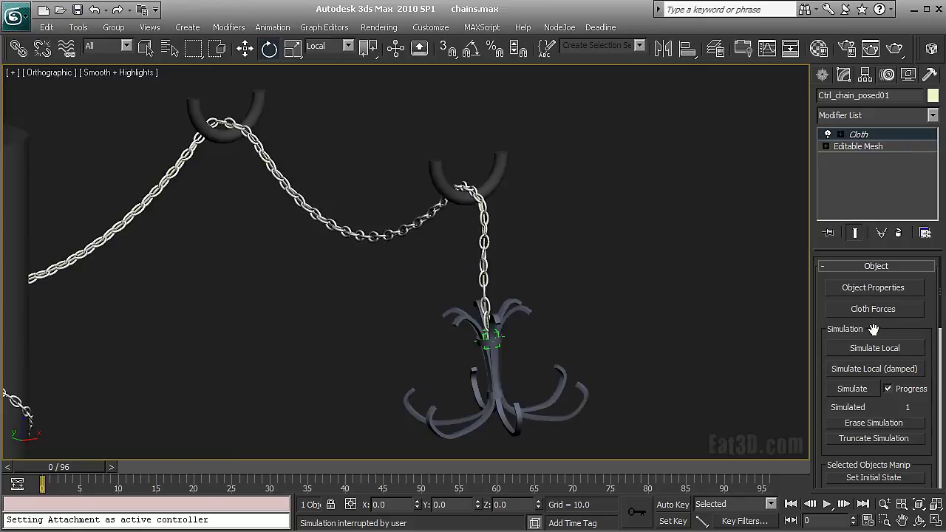
Test the chain briefly with a local simulation, and run the full cloth simulation over the whole 96-frame timeline
drag(874, 331, 883, 309)
click(880, 327)
click(878, 328)
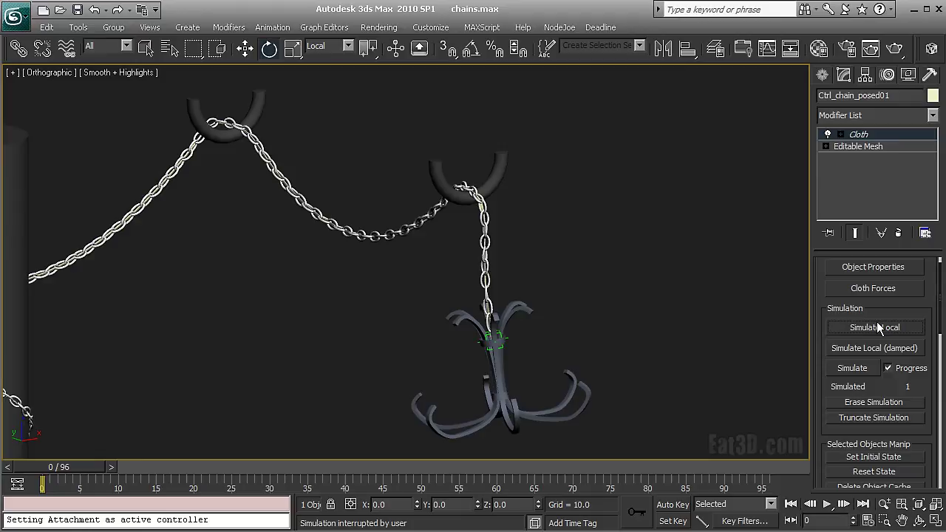
click(854, 368)
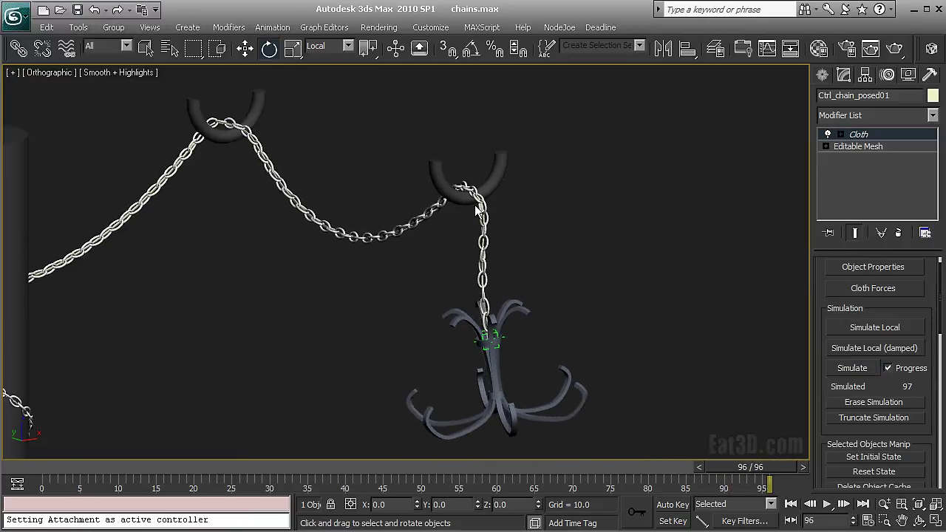
Examine from close up how the chain links and the control mesh bend over the hook nearest the chandelier
scroll(517, 192, up, 8)
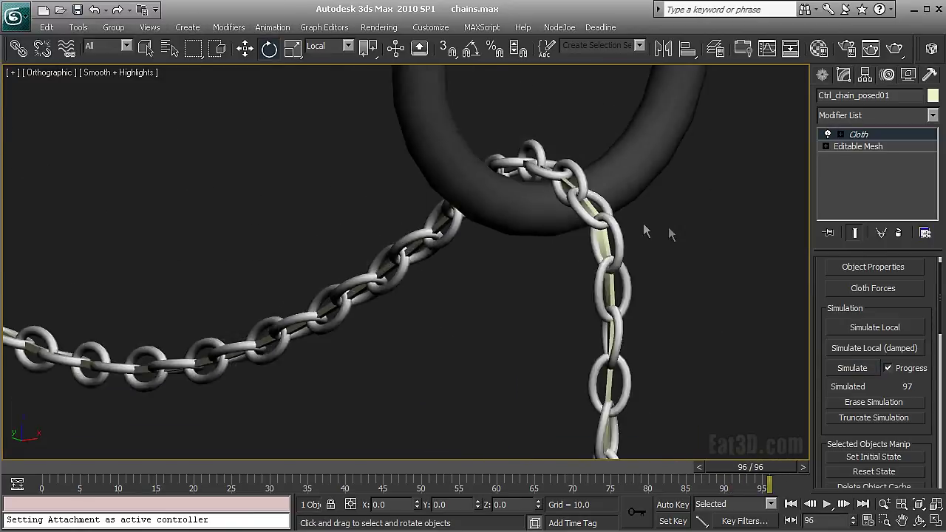
middle_drag(495, 227, 581, 268)
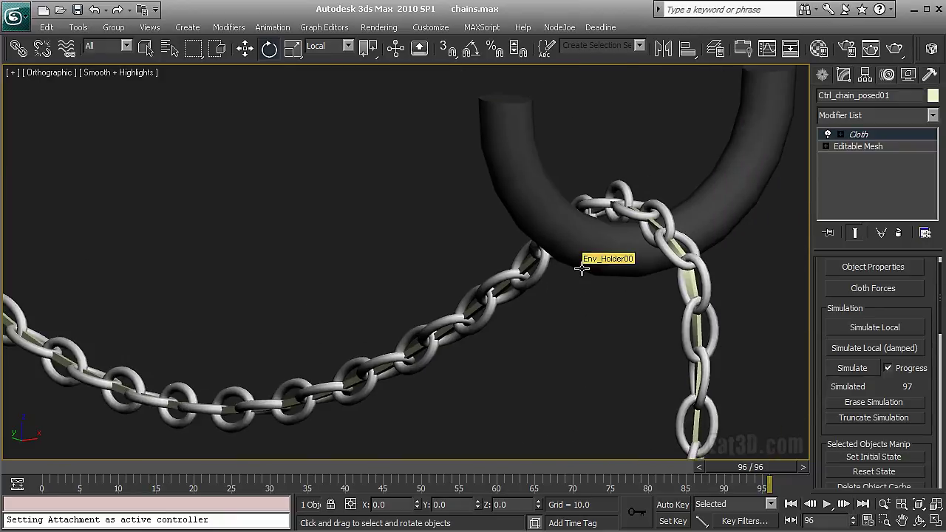
scroll(560, 252, up, 4)
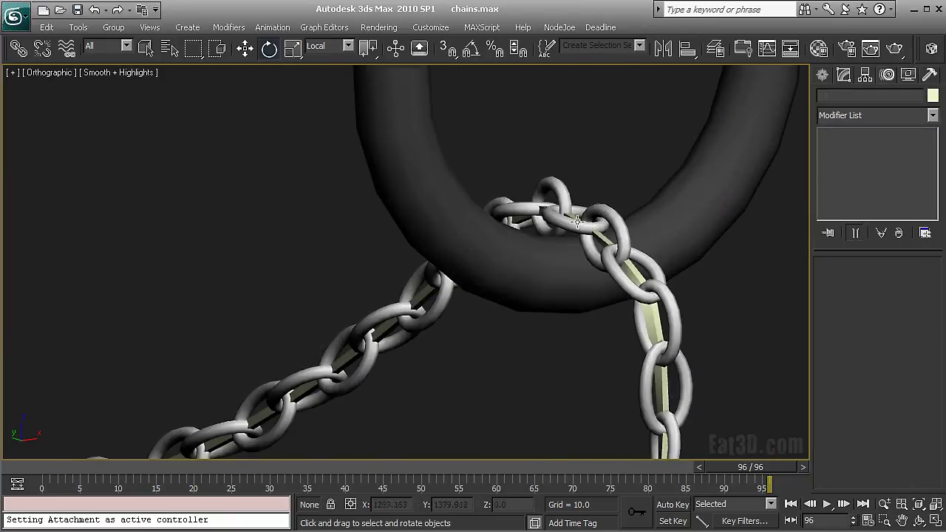
scroll(641, 236, up, 4)
middle_drag(641, 236, 521, 227)
scroll(429, 262, down, 7)
click(620, 254)
middle_drag(529, 329, 606, 288)
scroll(588, 236, down, 1)
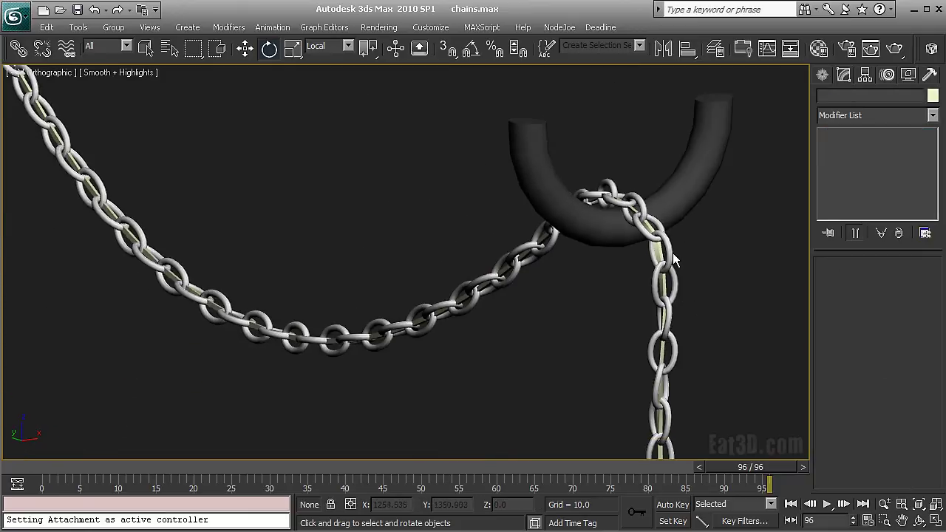
scroll(608, 266, up, 3)
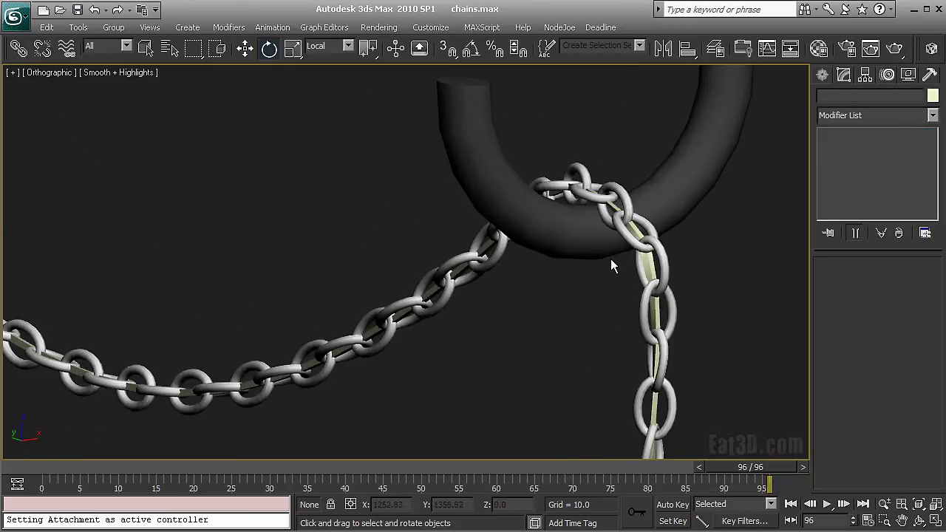
middle_drag(611, 258, 565, 260)
scroll(565, 258, up, 4)
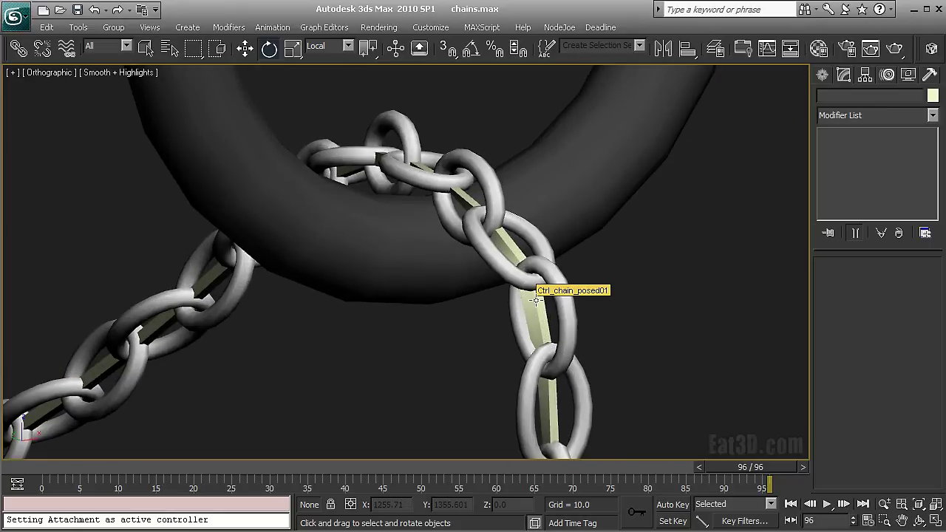
scroll(536, 300, down, 5)
Inspect how the links follow the control mesh along the hanging section, switch to the Select tool and clear the selection
scroll(566, 287, down, 1)
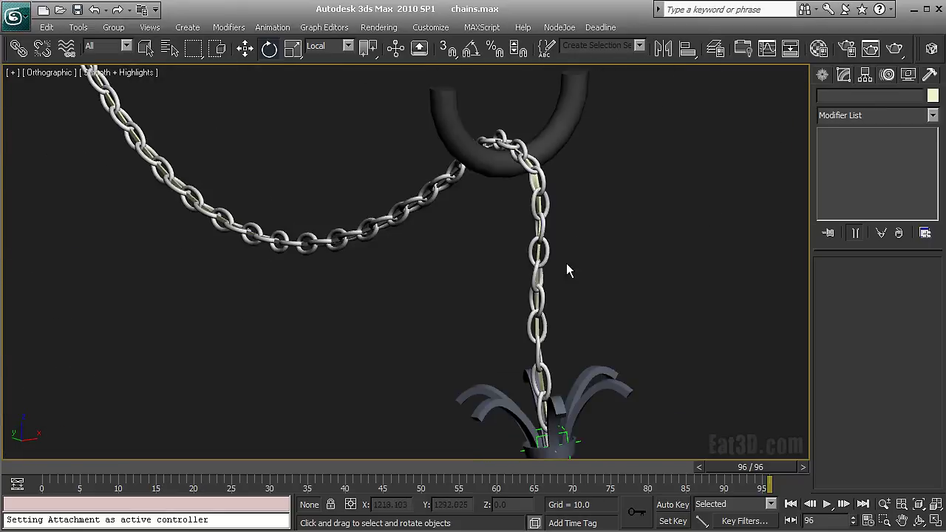
middle_drag(568, 270, 584, 272)
scroll(592, 229, up, 3)
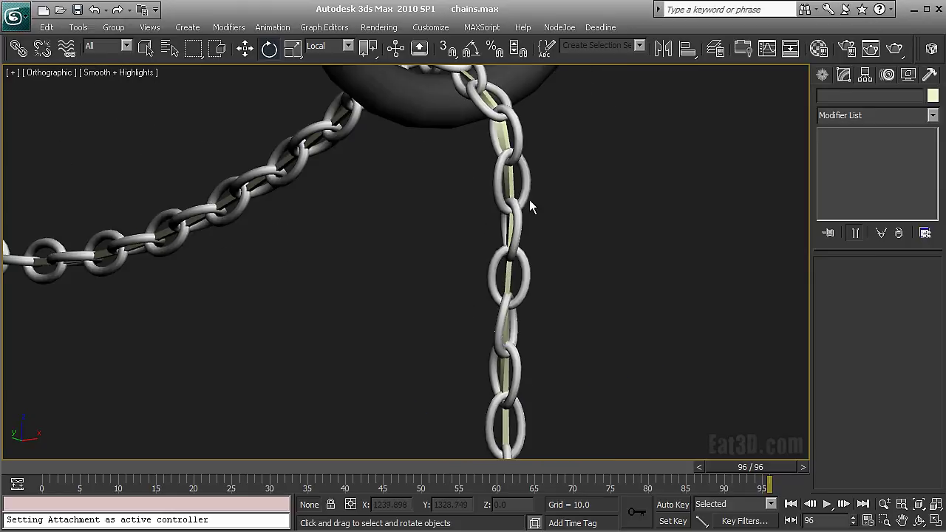
click(508, 174)
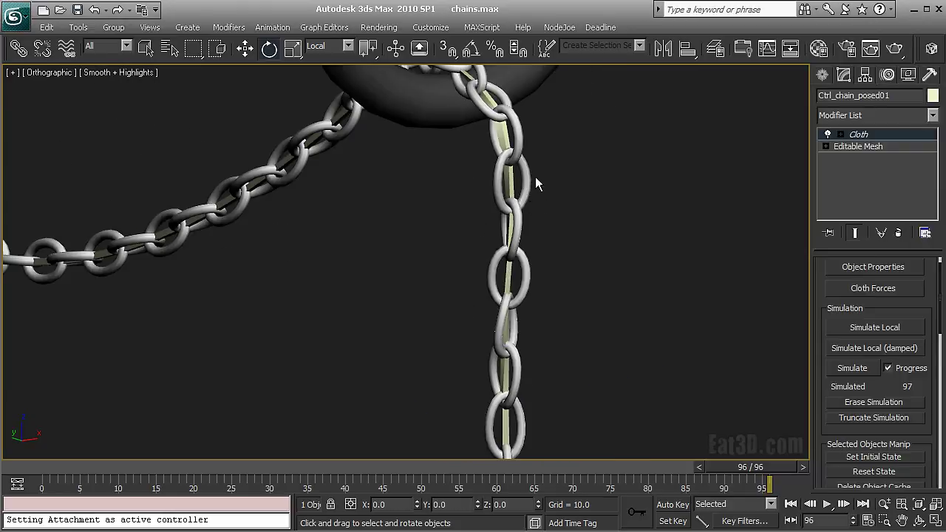
scroll(535, 177, up, 3)
click(562, 216)
key(q)
click(491, 204)
scroll(571, 246, down, 5)
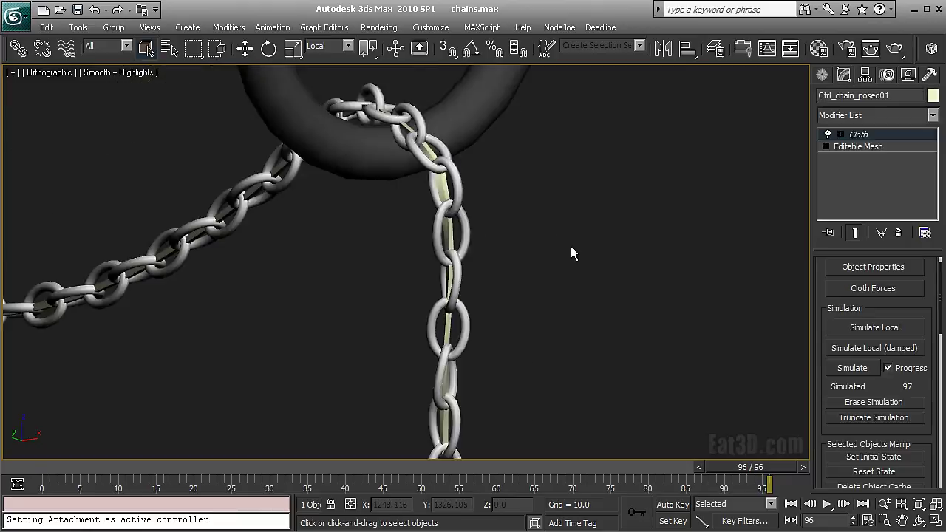
middle_drag(555, 269, 574, 208)
click(572, 209)
scroll(506, 279, down, 5)
middle_drag(510, 275, 592, 281)
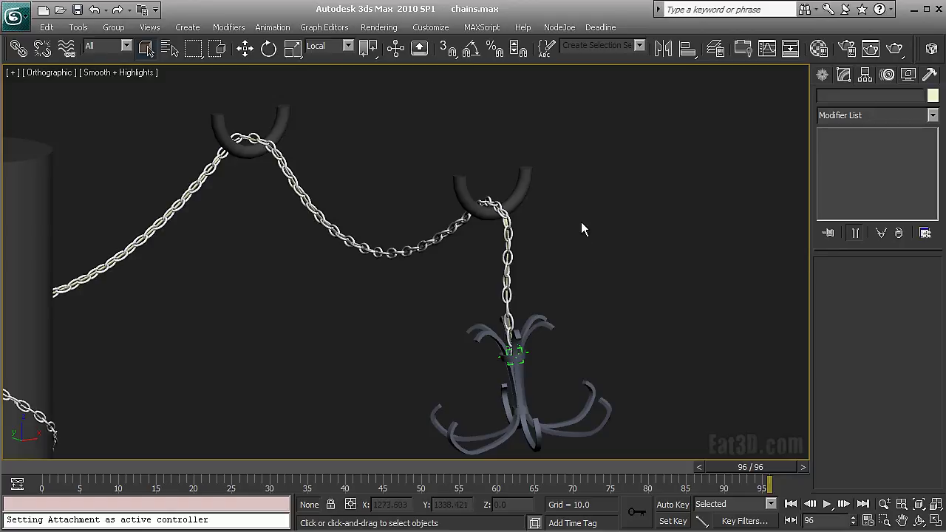
Select Chandelier_attachment01 and examine from several angles how the chandelier's ring meets the last chain links
scroll(589, 285, up, 4)
middle_drag(572, 234, 531, 275)
scroll(502, 282, up, 5)
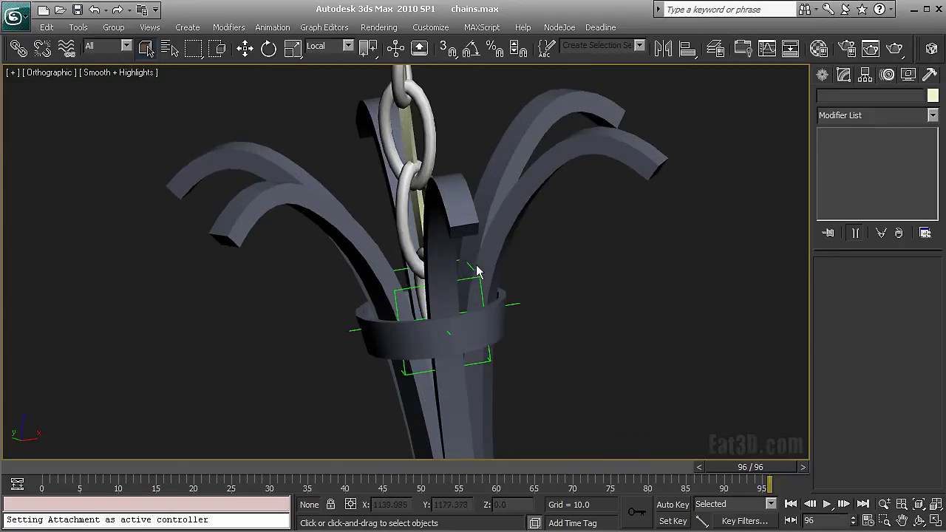
click(469, 278)
scroll(416, 210, down, 2)
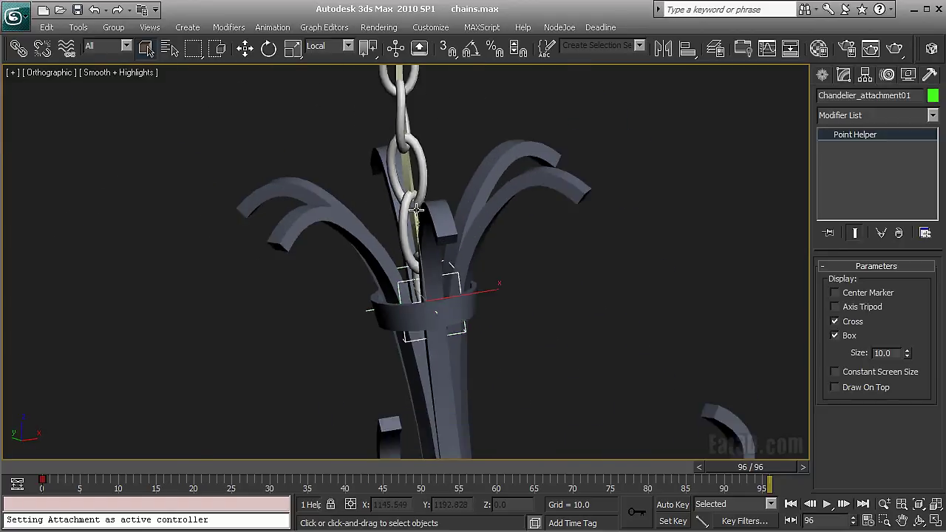
alt+middle_drag(486, 302, 442, 322)
scroll(425, 240, down, 3)
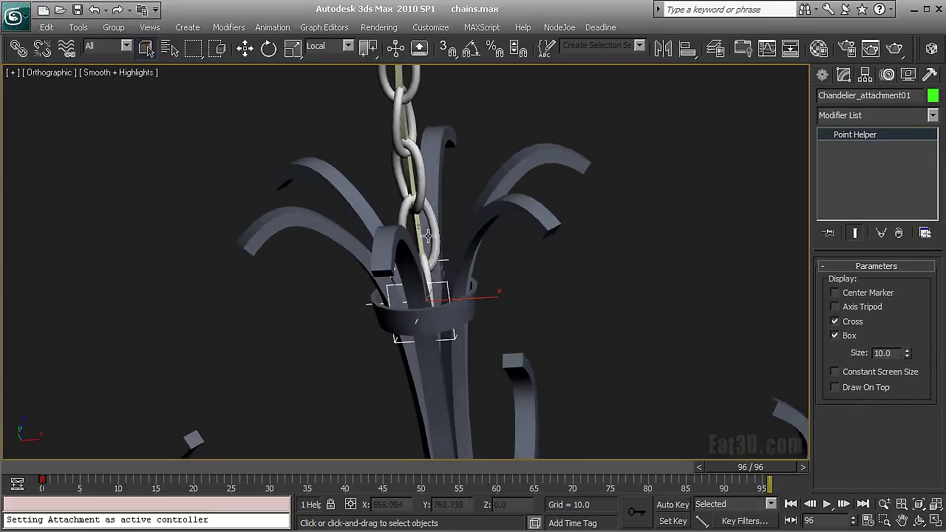
scroll(429, 243, down, 2)
scroll(437, 244, down, 5)
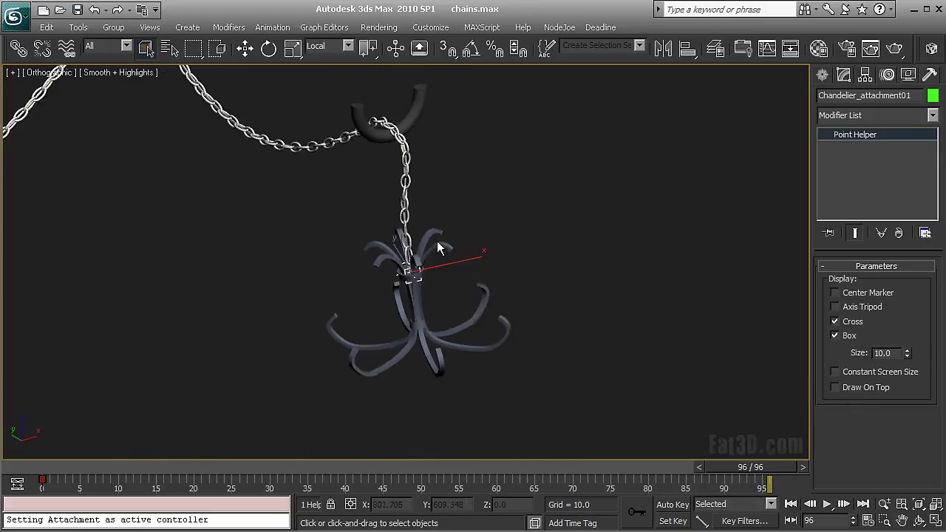
Review the whole pillar, hooks and chandelier setup, and look closely at the sagging links between the hooks
scroll(629, 312, down, 2)
alt+middle_drag(517, 258, 456, 253)
middle_drag(456, 253, 507, 270)
middle_drag(507, 271, 510, 273)
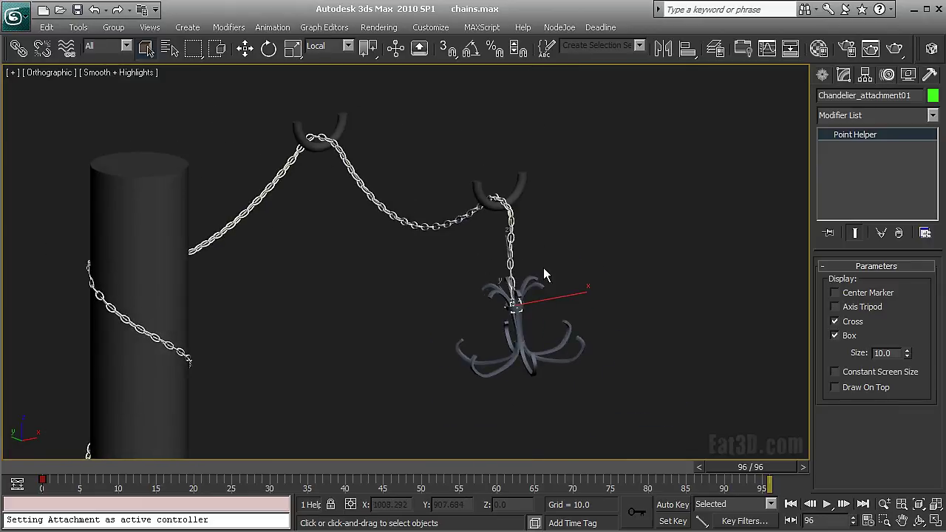
middle_drag(484, 227, 448, 231)
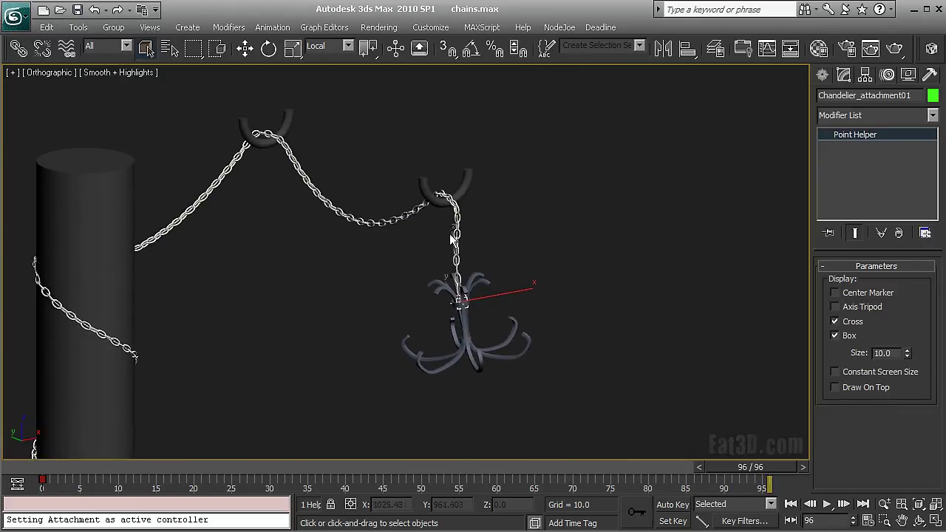
scroll(449, 230, up, 2)
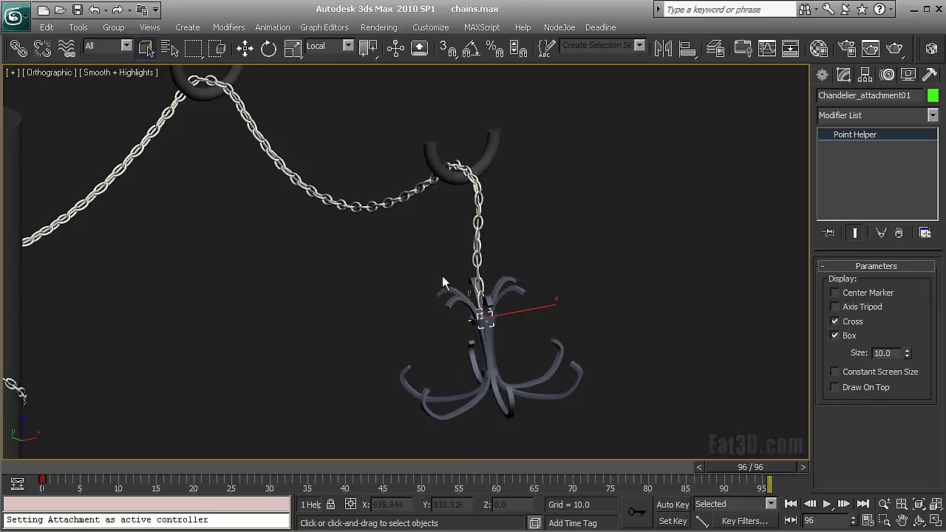
middle_drag(359, 258, 461, 265)
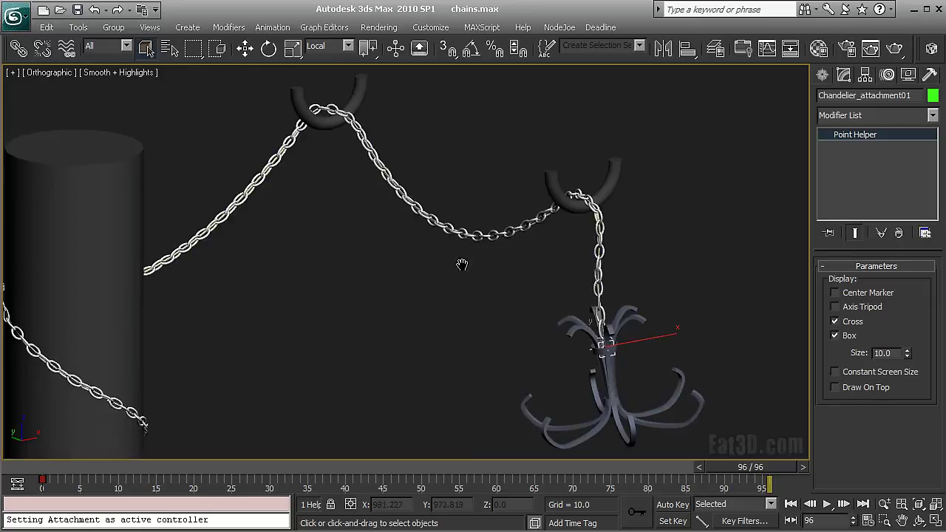
scroll(417, 259, up, 6)
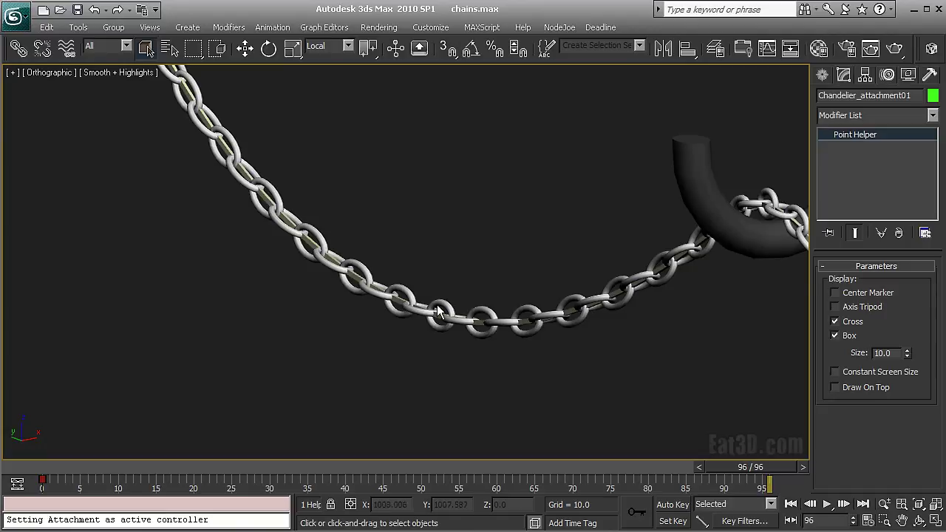
scroll(437, 311, up, 3)
Unfreeze all objects and select the Chain_posed01 mesh
click(481, 331)
right_click(455, 315)
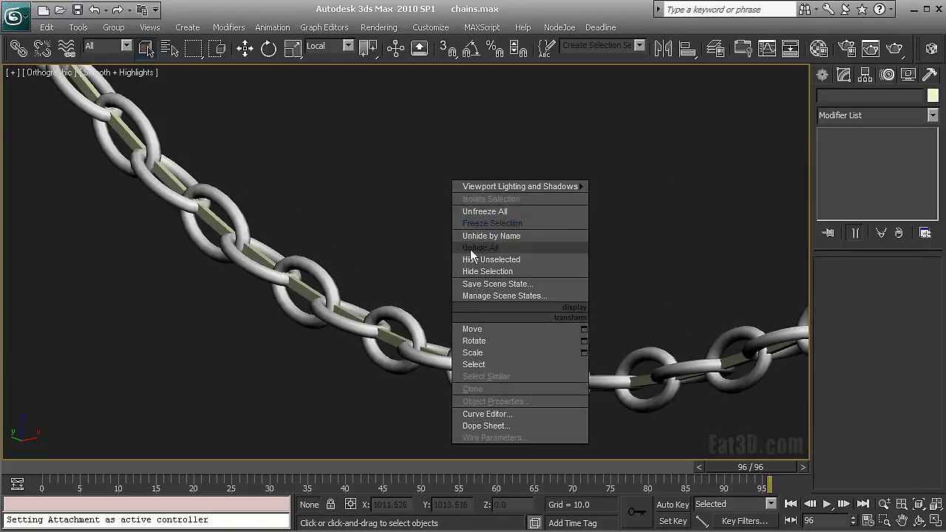
click(475, 214)
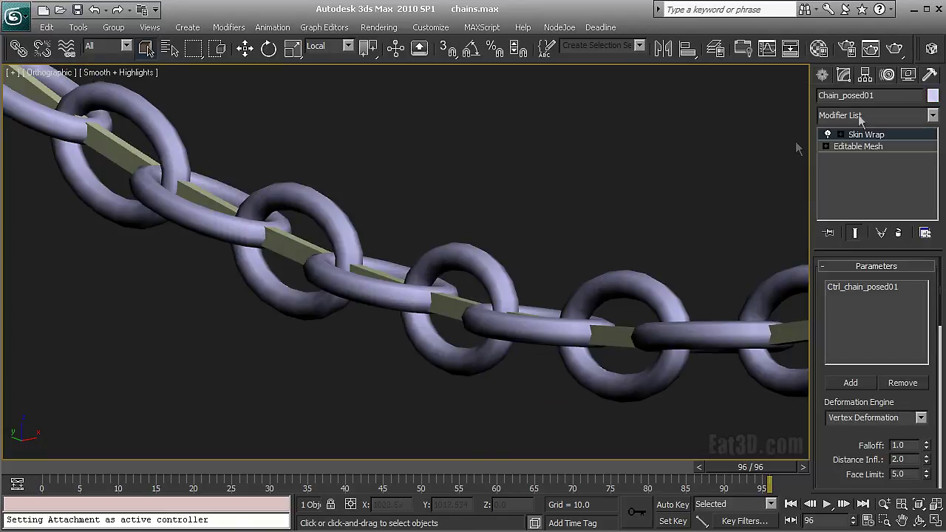
Add an Edit Poly modifier above Skin Wrap on Chain_posed01 and select a single link in the sagging section as an element
click(860, 116)
key(e)
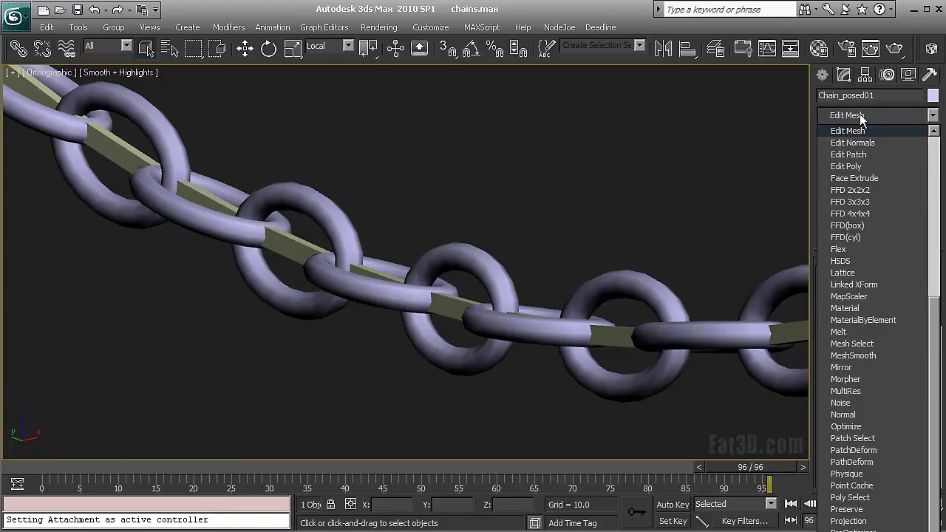
click(849, 167)
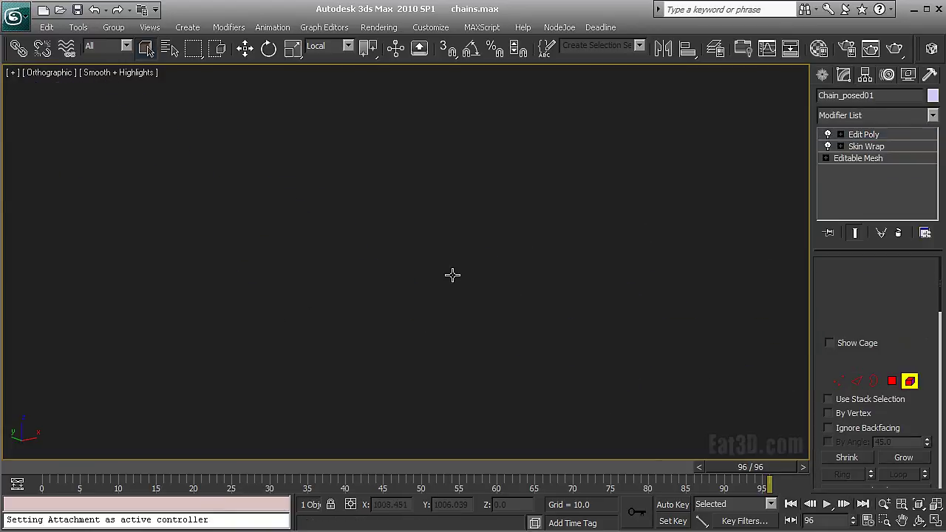
click(453, 275)
middle_drag(452, 275, 494, 272)
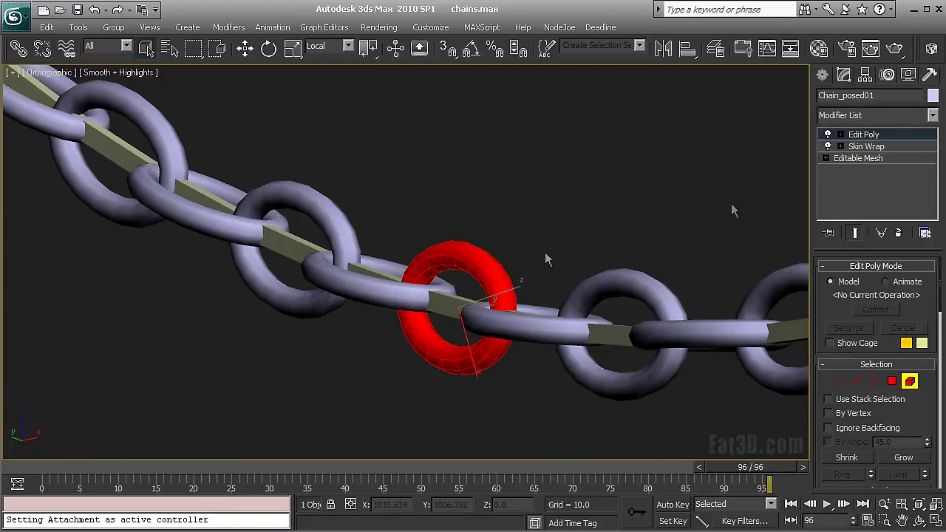
Remove the selected link non-destructively with a DeleteMesh modifier, and switch that modifier off to bring the link back
click(853, 120)
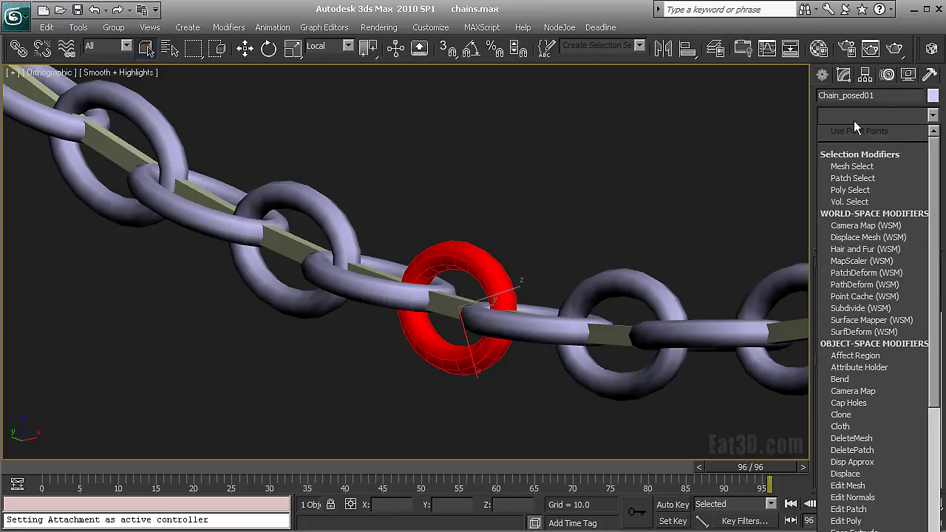
key(d)
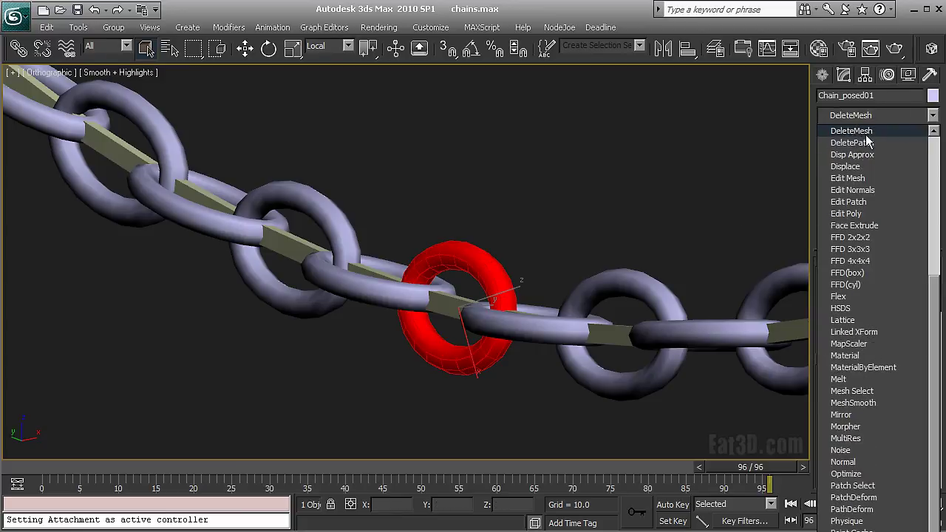
key(Return)
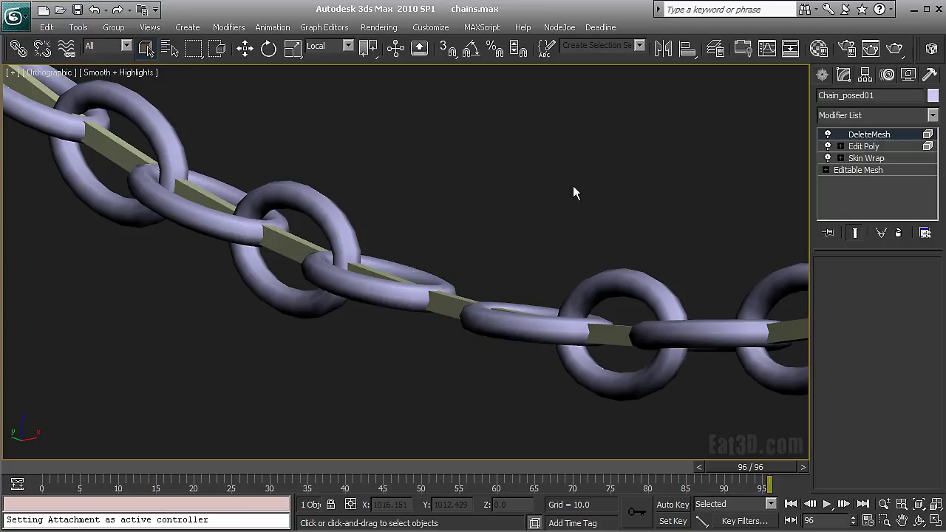
click(828, 135)
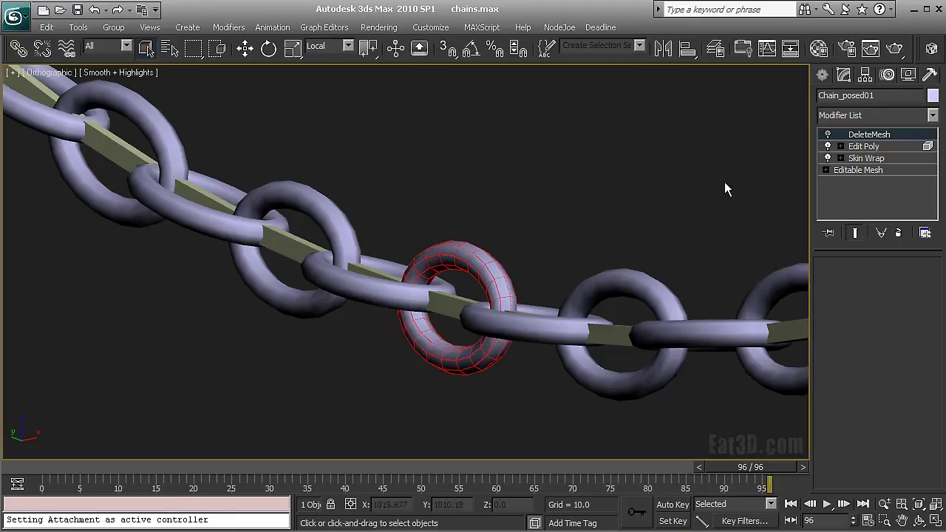
Delete the DeleteMesh and Edit Poly modifiers from Chain_posed01's modifier stack
scroll(477, 270, down, 10)
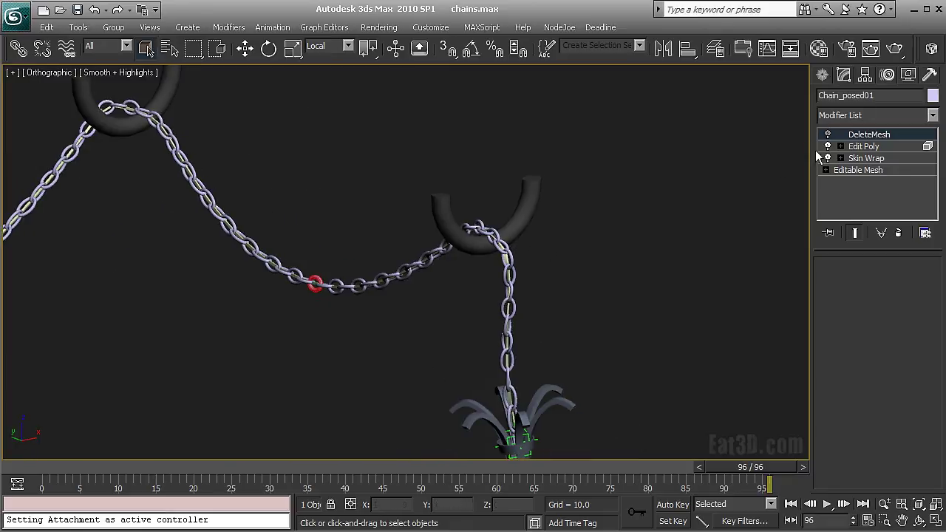
click(900, 233)
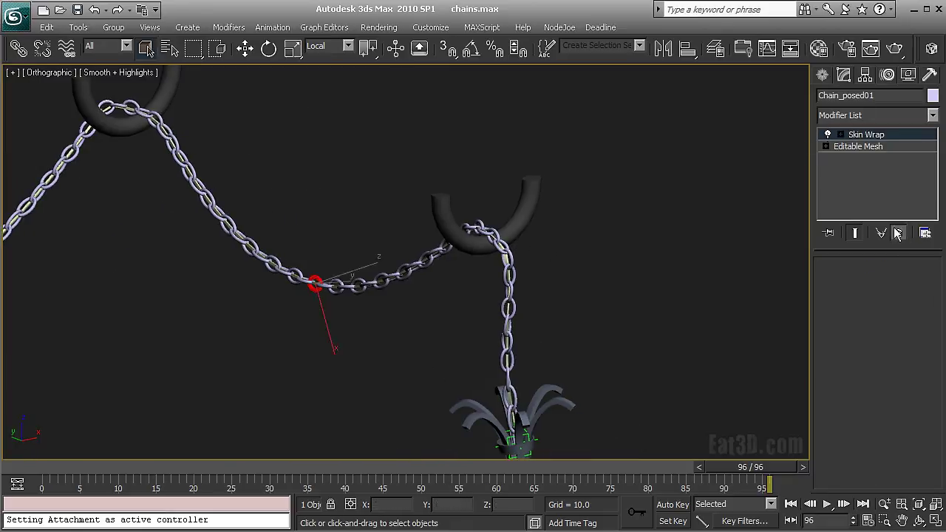
click(900, 233)
Clear the selection, frame the chain with the chandelier and play the simulated animation from the first frame
middle_drag(550, 214, 521, 182)
click(505, 279)
middle_drag(506, 273, 511, 188)
middle_drag(530, 264, 609, 322)
key(Home)
key(slash)
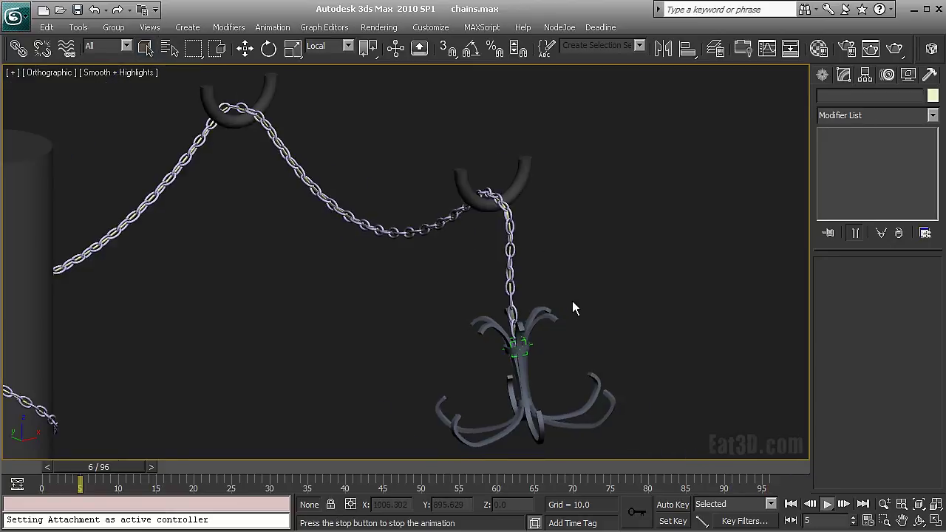